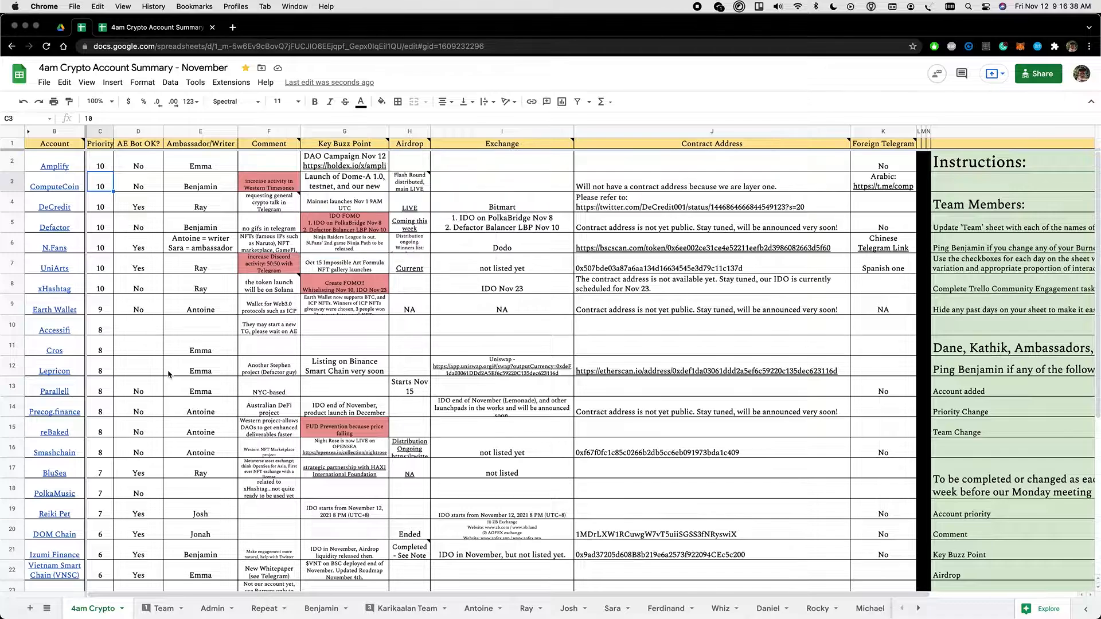
Insert a row above the Lepricon account and enter NEW ACCOUNT as its account name.
left_click(9, 370)
right_click(9, 371)
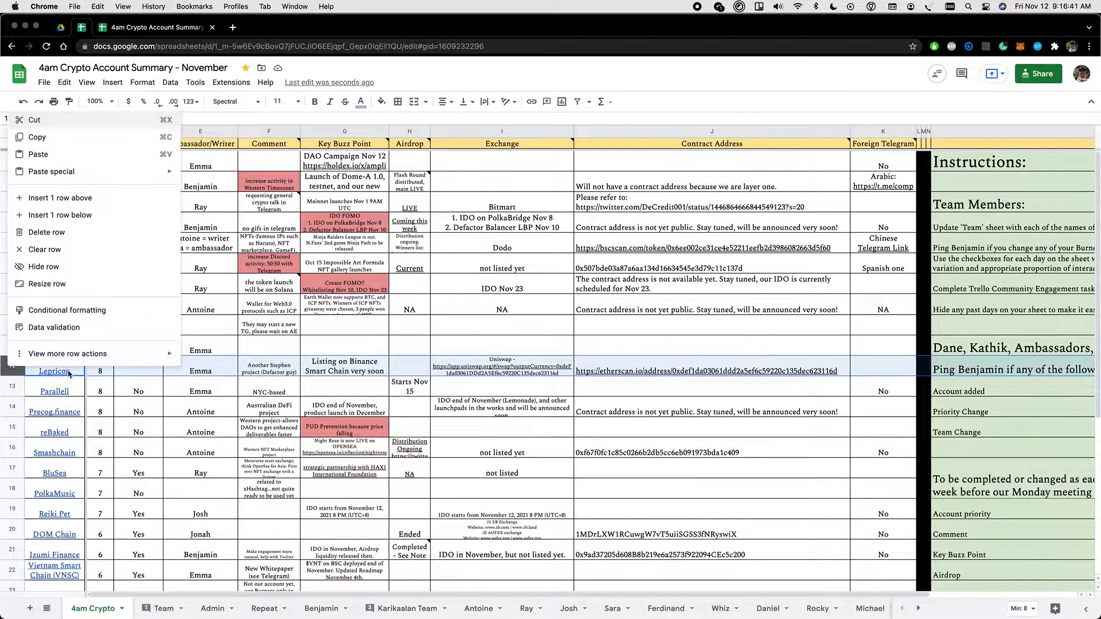
left_click(104, 199)
type("NEW")
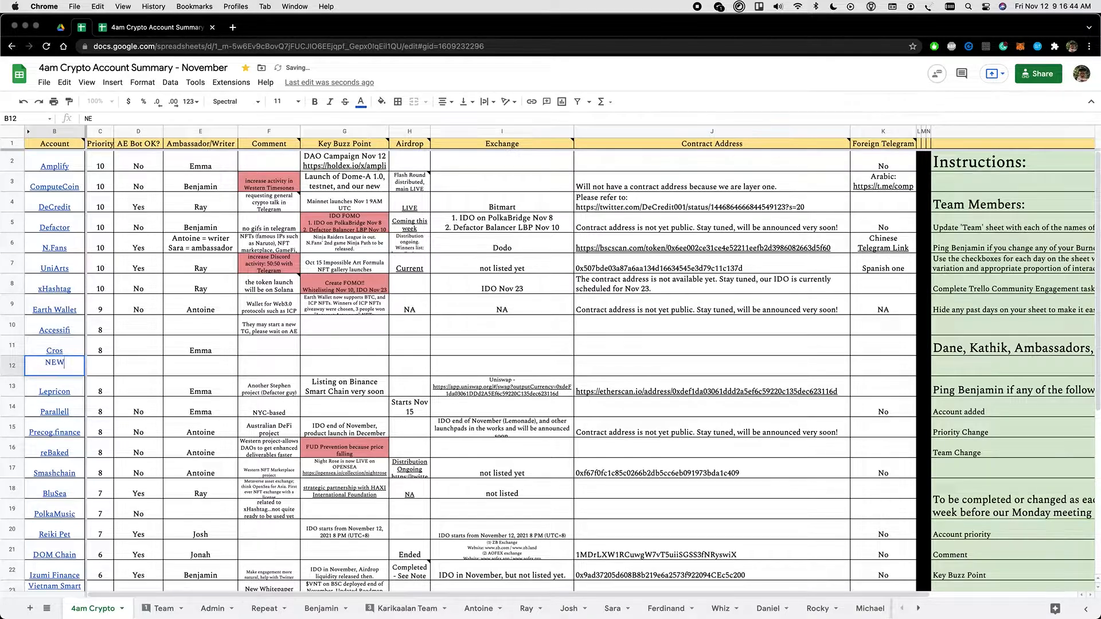
type(" ACCOUNT")
key("Tab")
View the Lepricon account's hyperlink and the link entry for the NEW ACCOUNT cell without changing either.
left_click(54, 366)
left_click(55, 387)
key("ctrl+k")
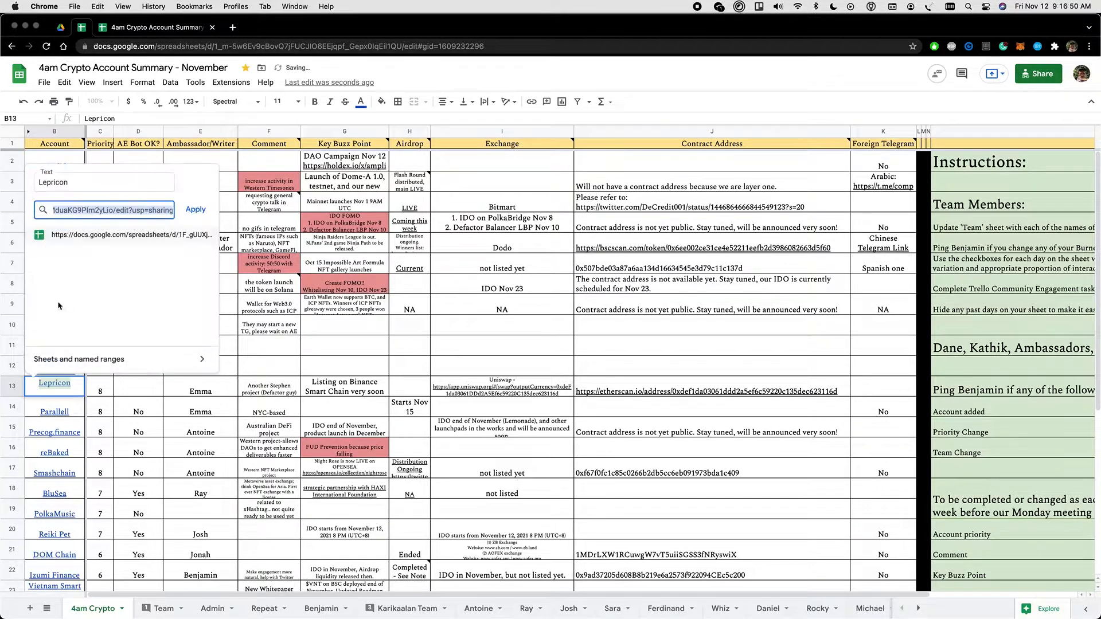
key("Escape")
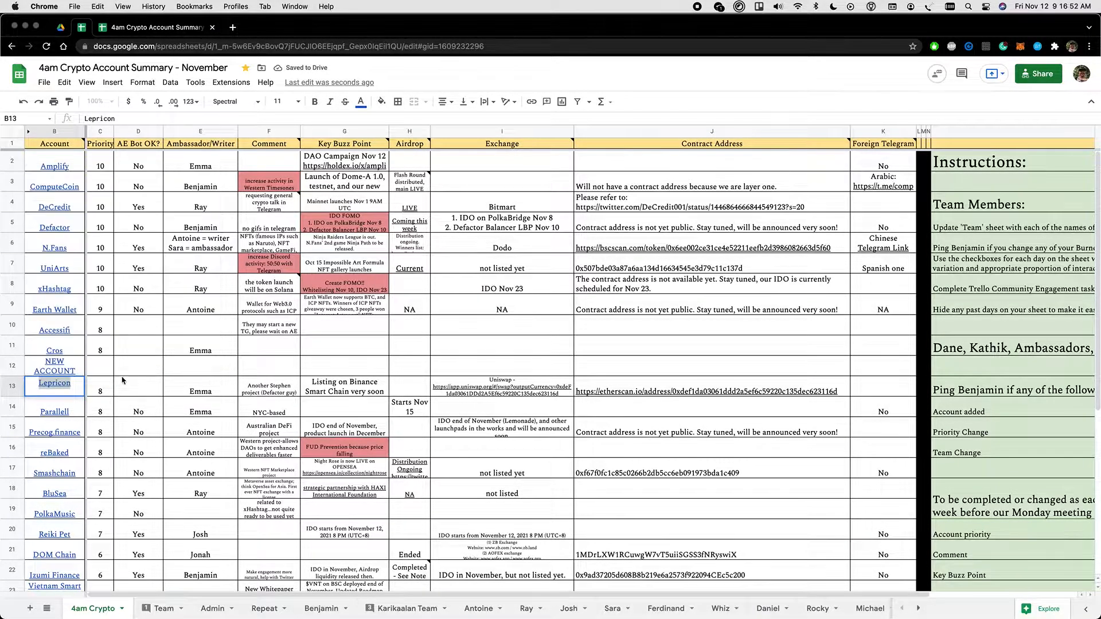
left_click(83, 368)
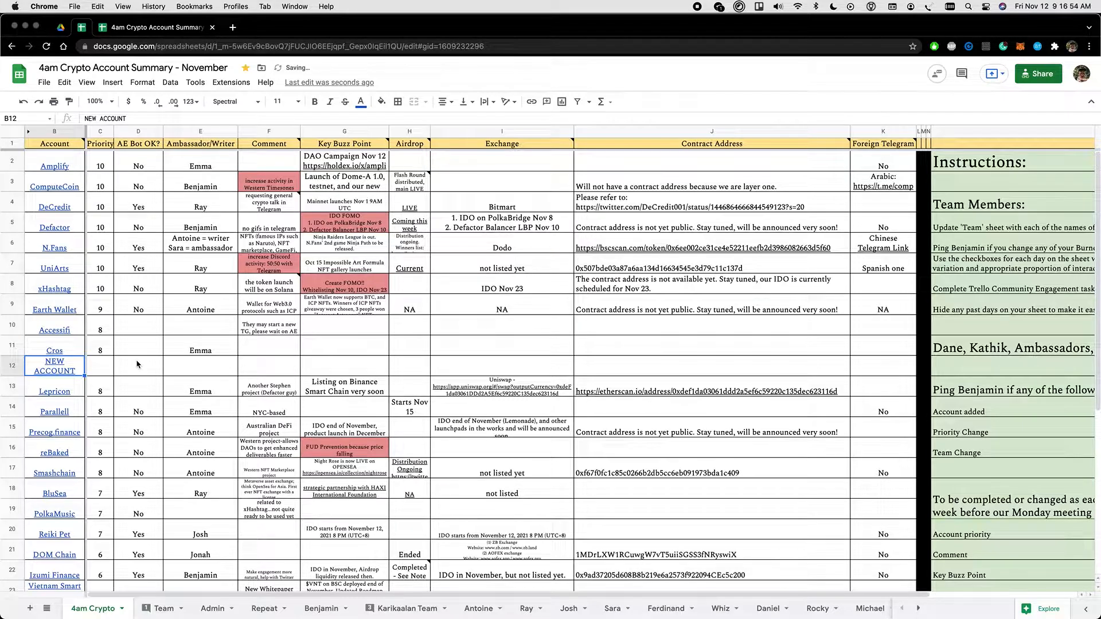
key("ctrl+k")
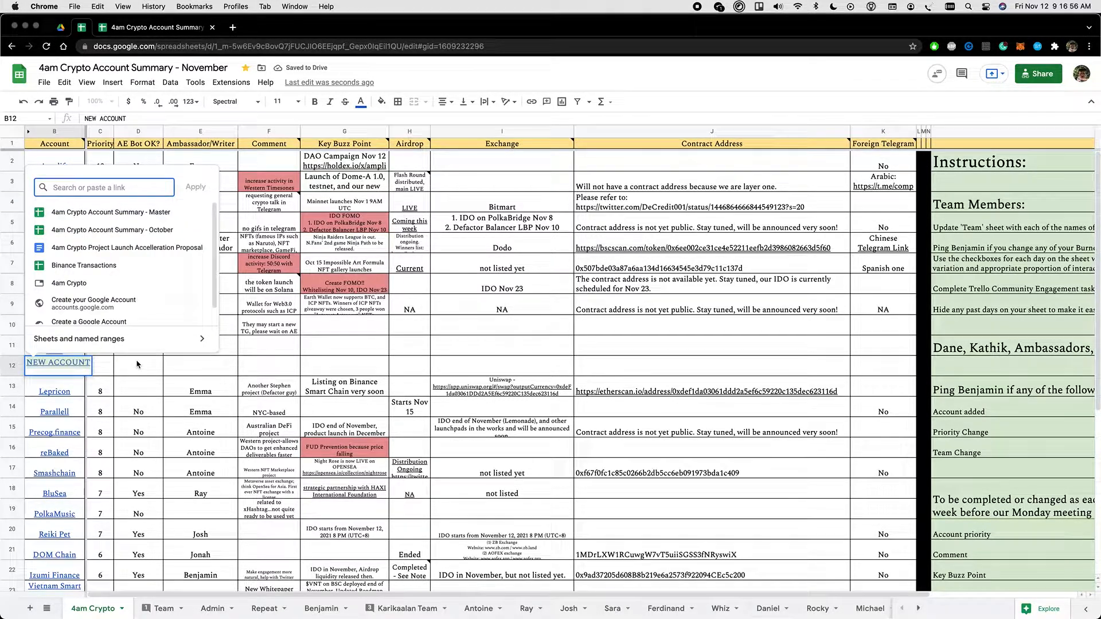
key("Escape")
Set the NEW ACCOUNT row's priority to 5.
key("Right")
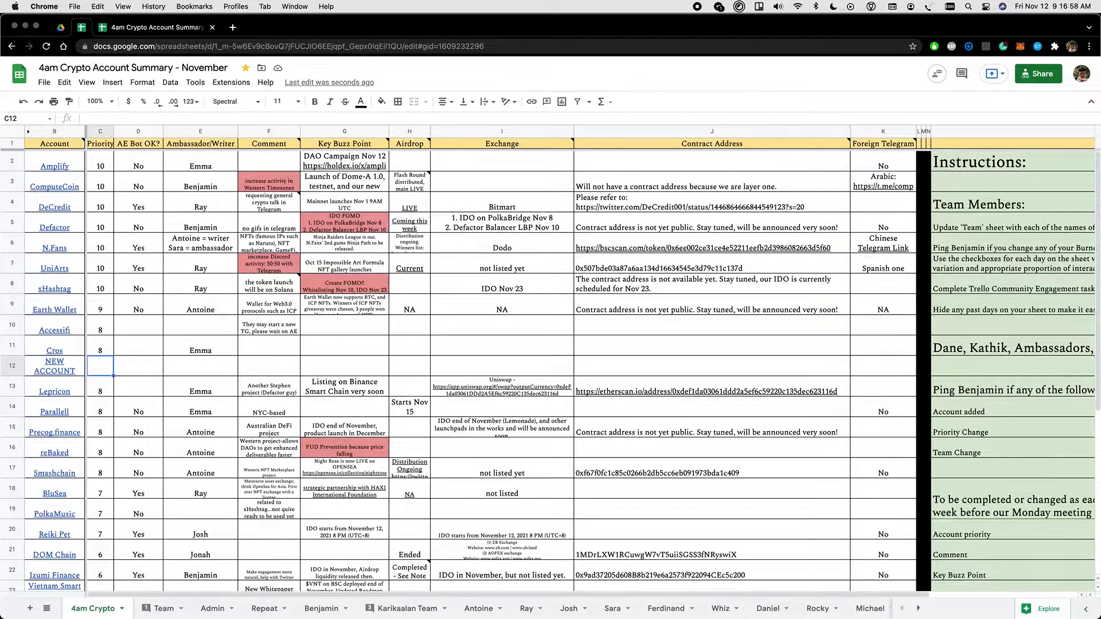
type("5")
left_click(130, 361)
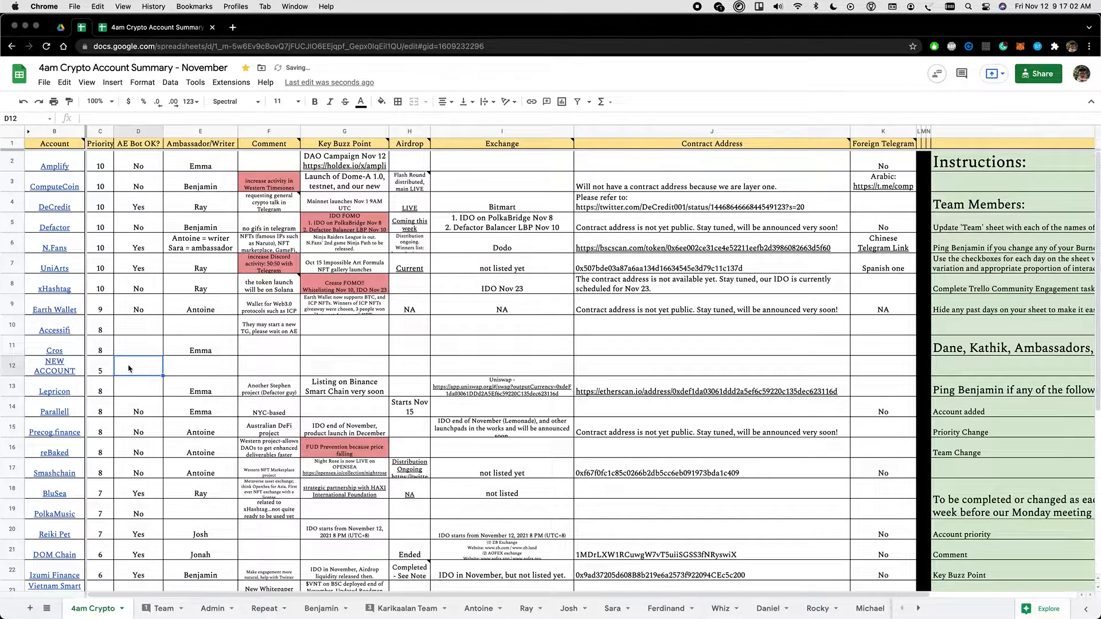
left_click(868, 368, "shift")
left_click(102, 370)
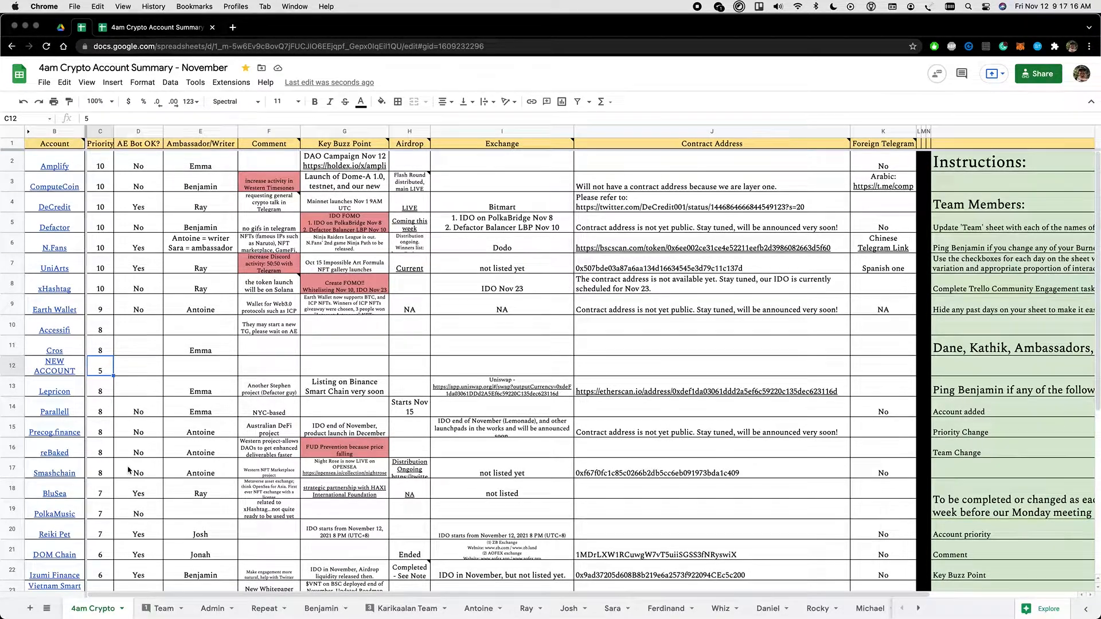
Set up an advanced sort of range B1:K35 with a header row, ordered by Priority from Z to A.
left_click(73, 147)
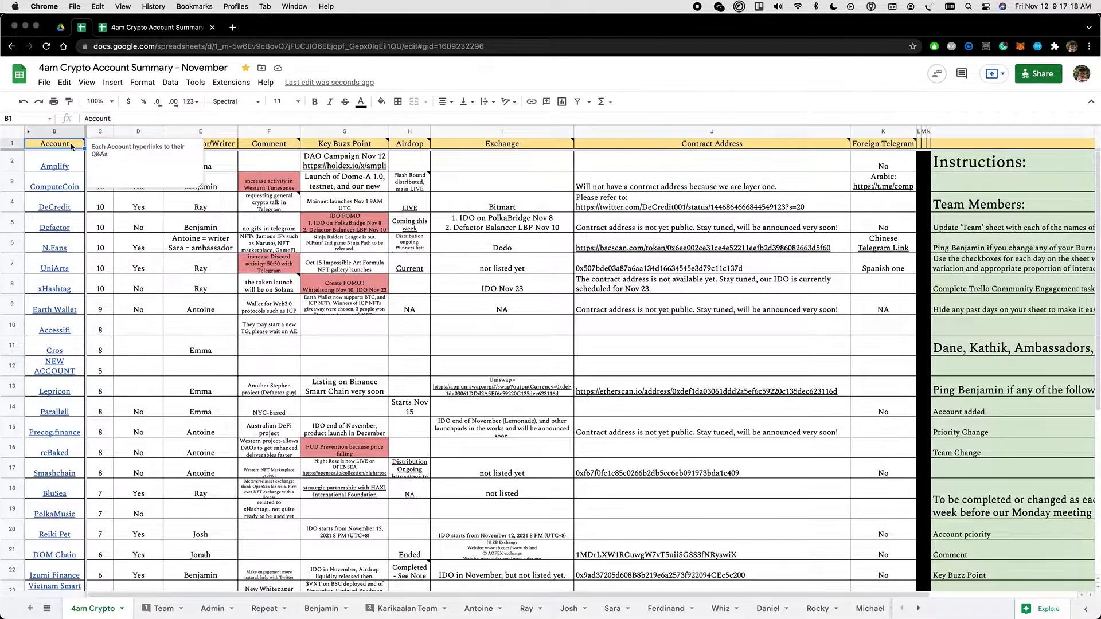
scroll(913, 394, "down", 5)
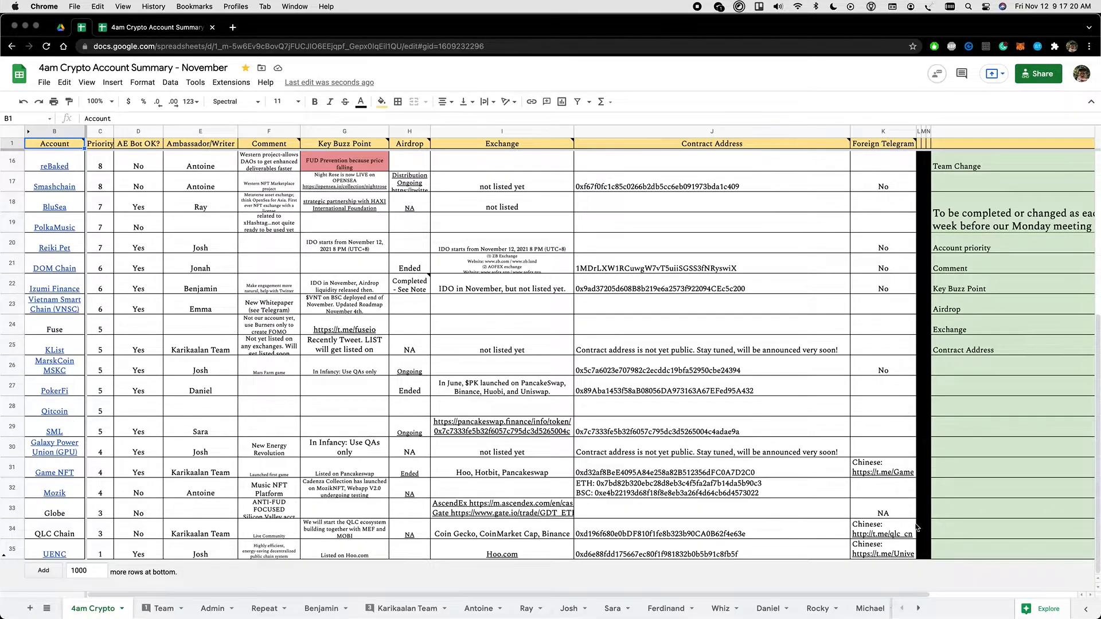
left_click(915, 545, "shift")
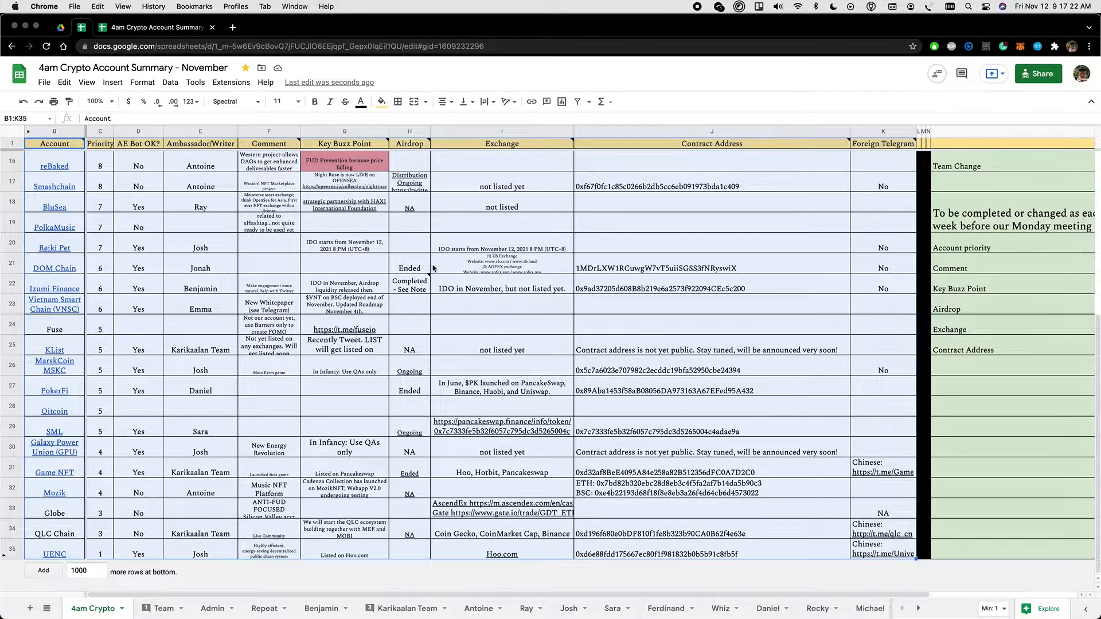
left_click(170, 83)
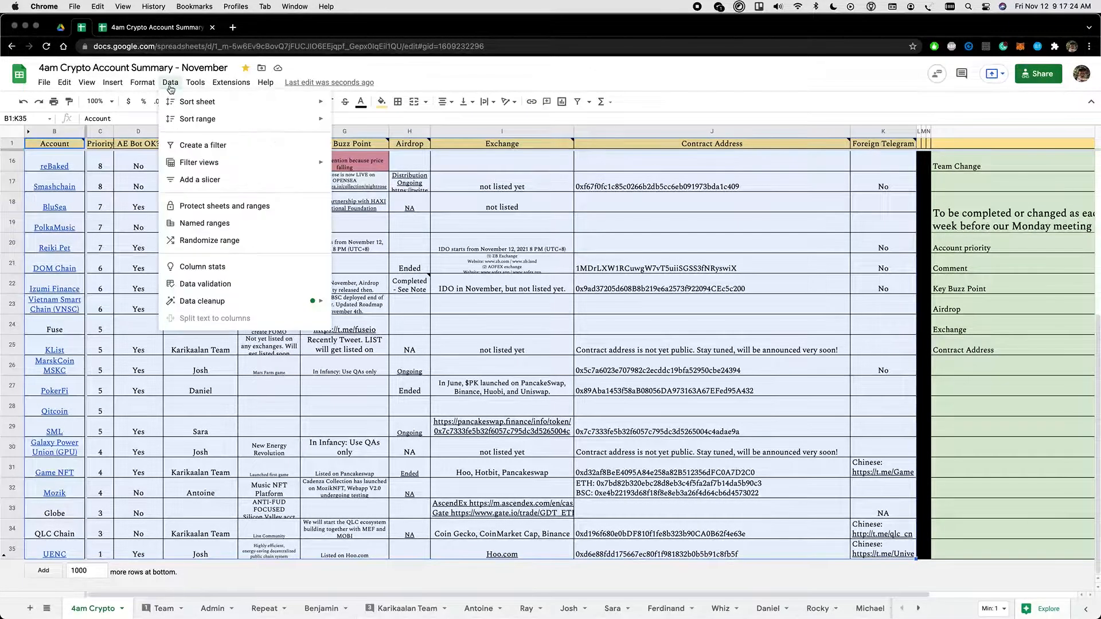
mouse_move(262, 121)
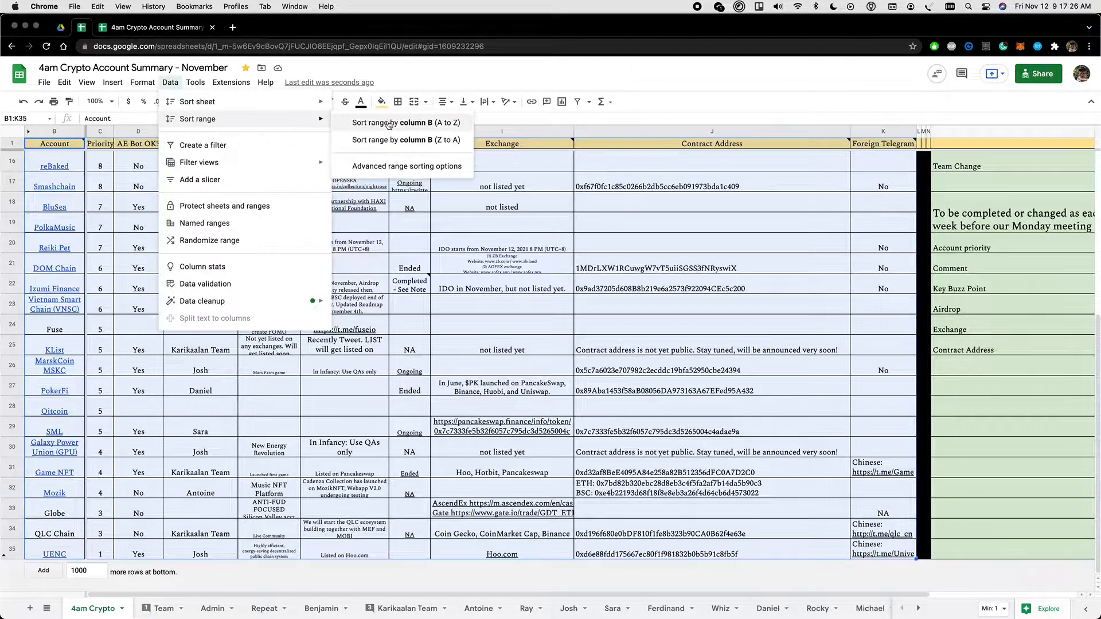
left_click(403, 166)
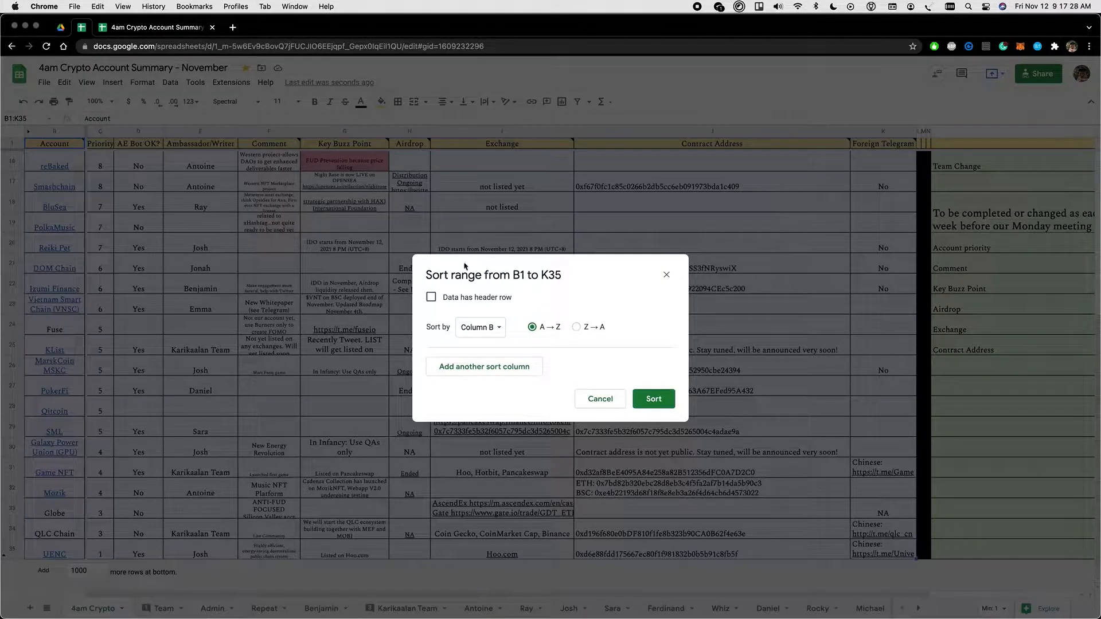
left_click(469, 299)
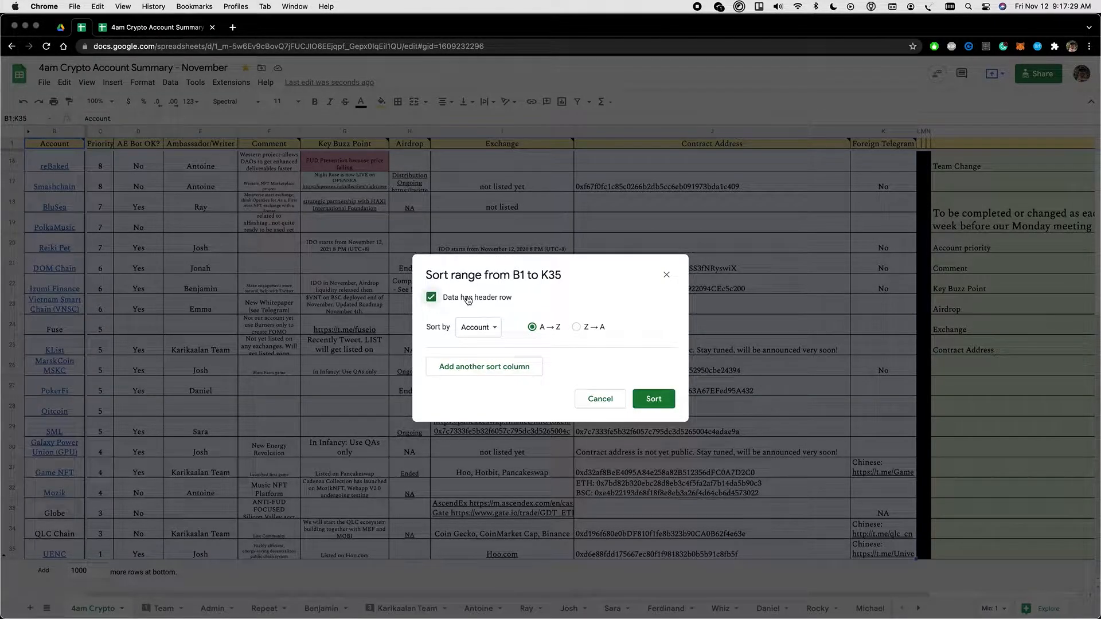
left_click(469, 334)
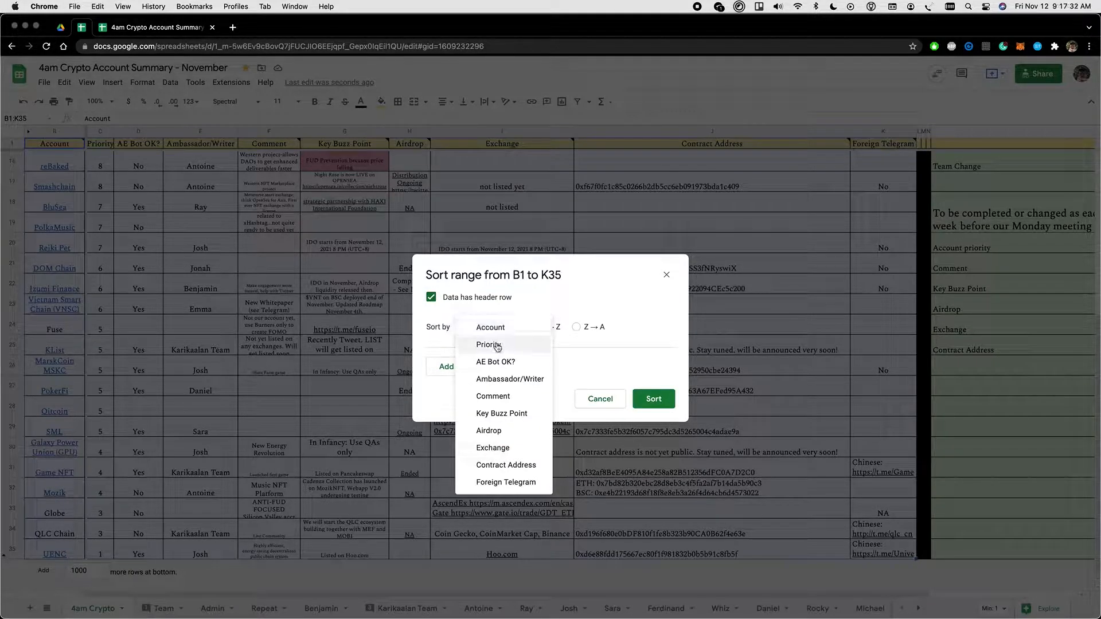
left_click(496, 345)
left_click(577, 327)
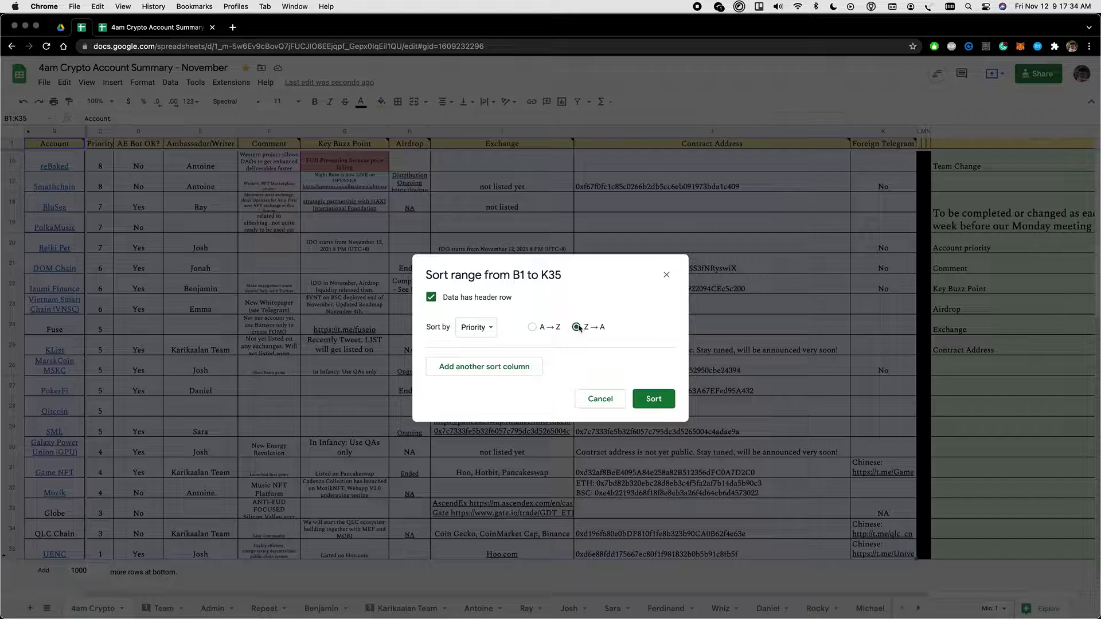
Add Account from A to Z as the second sort column and apply the sort.
left_click(466, 371)
left_click(479, 365)
left_click(496, 334)
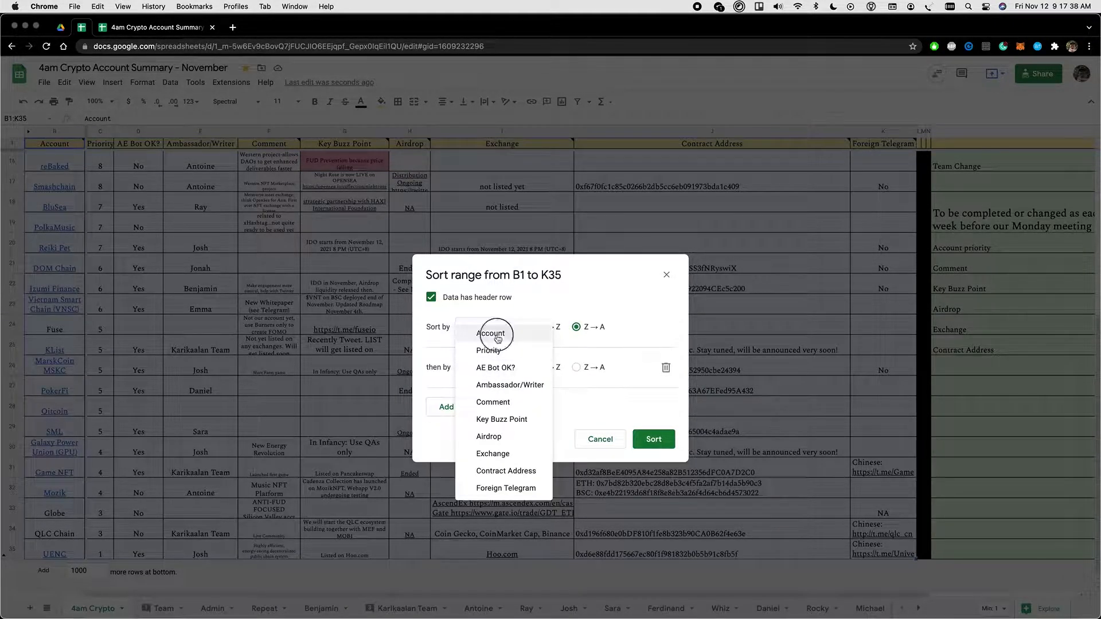
left_click(645, 441)
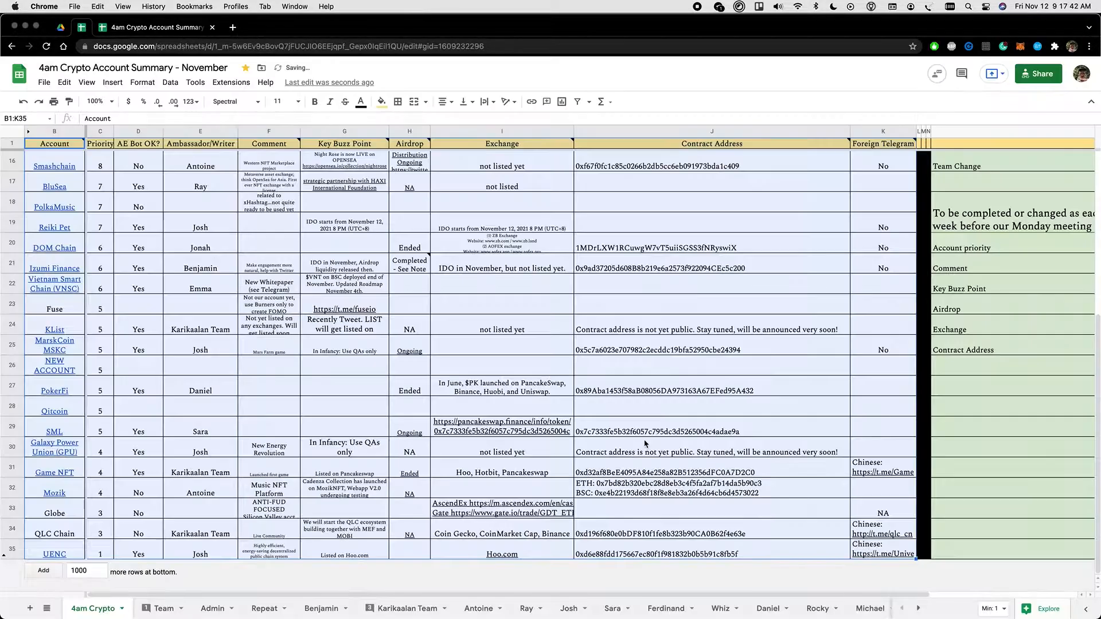
Review the sorted account list and locate the NEW ACCOUNT row within its priority group.
scroll(132, 284, "up", 5)
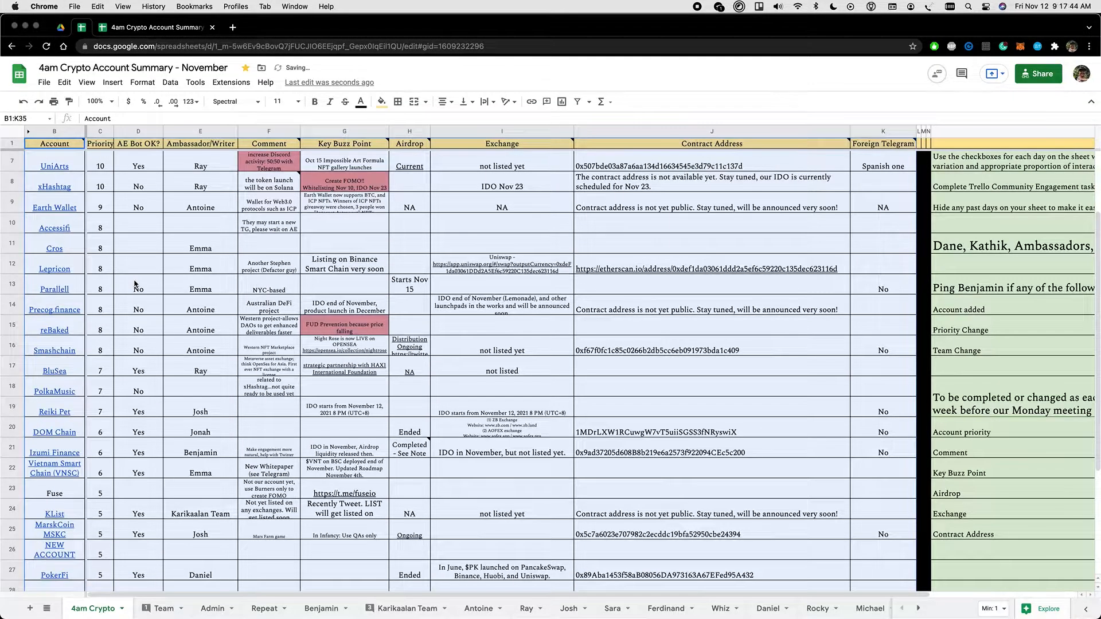
scroll(136, 284, "up", 3)
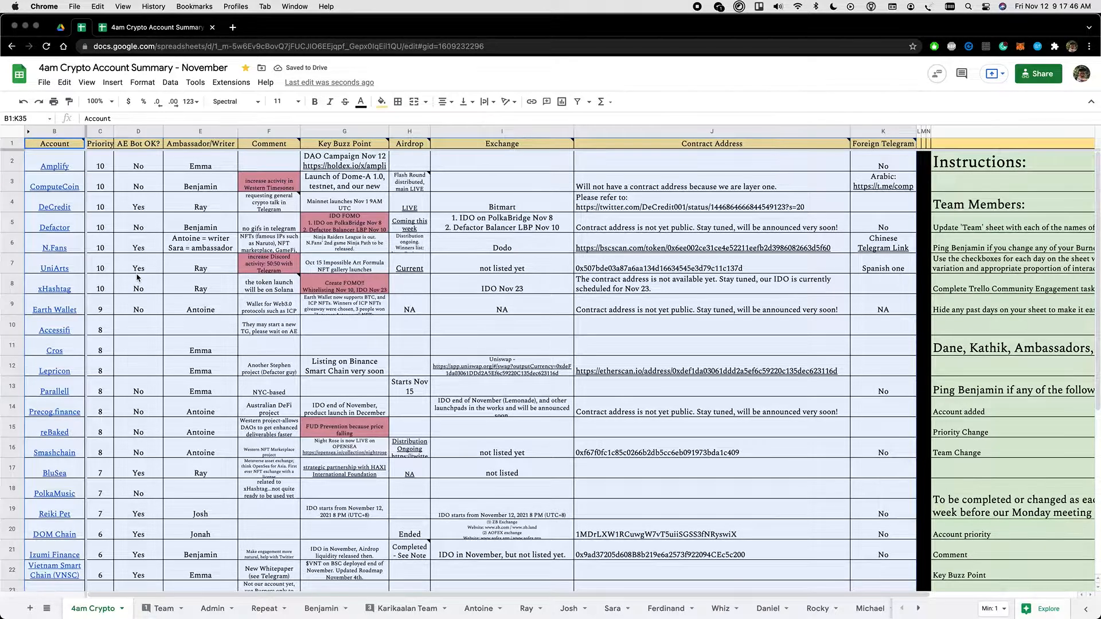
scroll(138, 278, "down", 5)
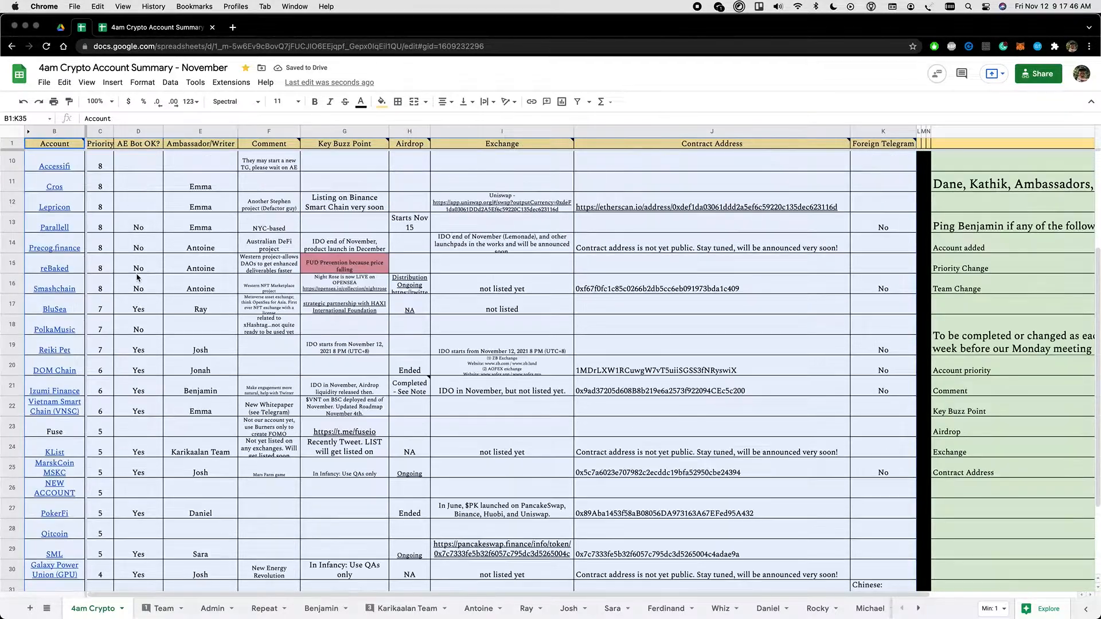
left_click(94, 494)
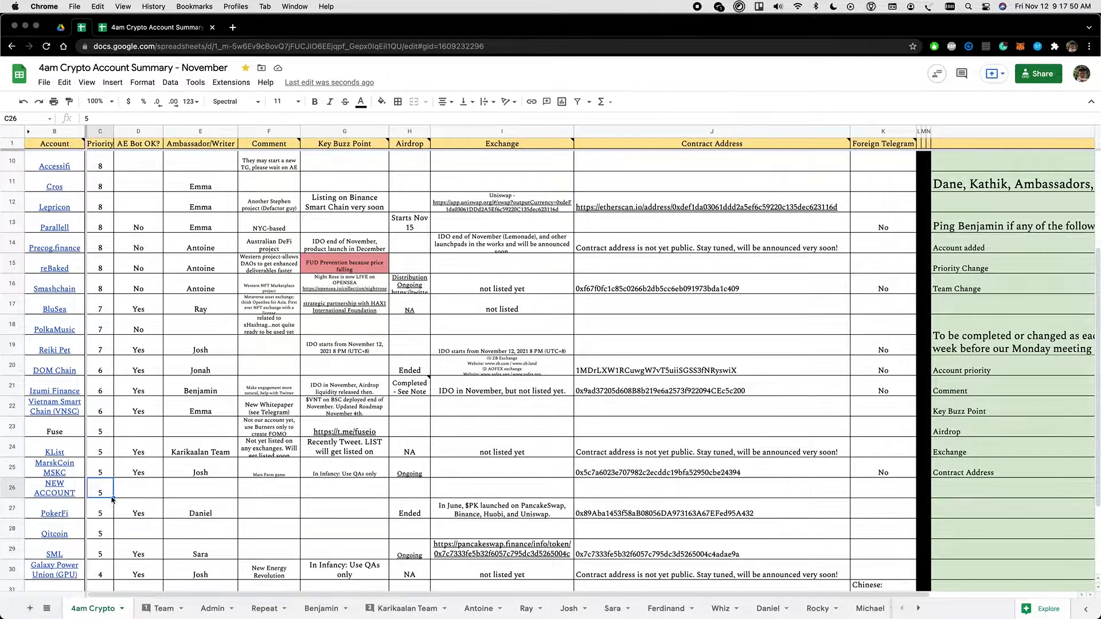
scroll(160, 496, "down", 2)
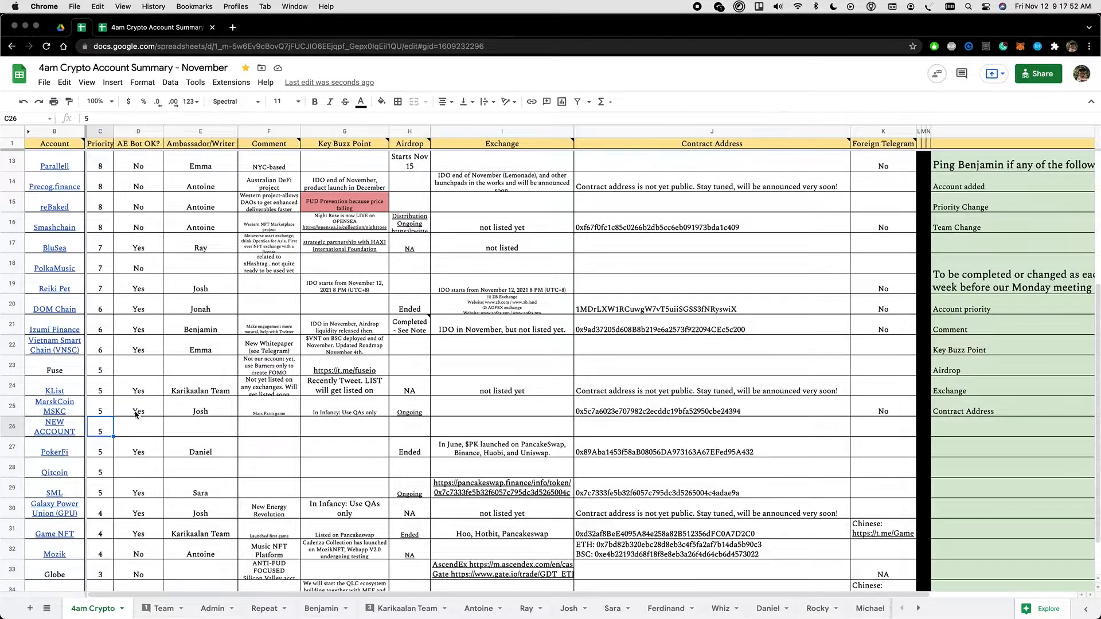
scroll(137, 414, "up", 5)
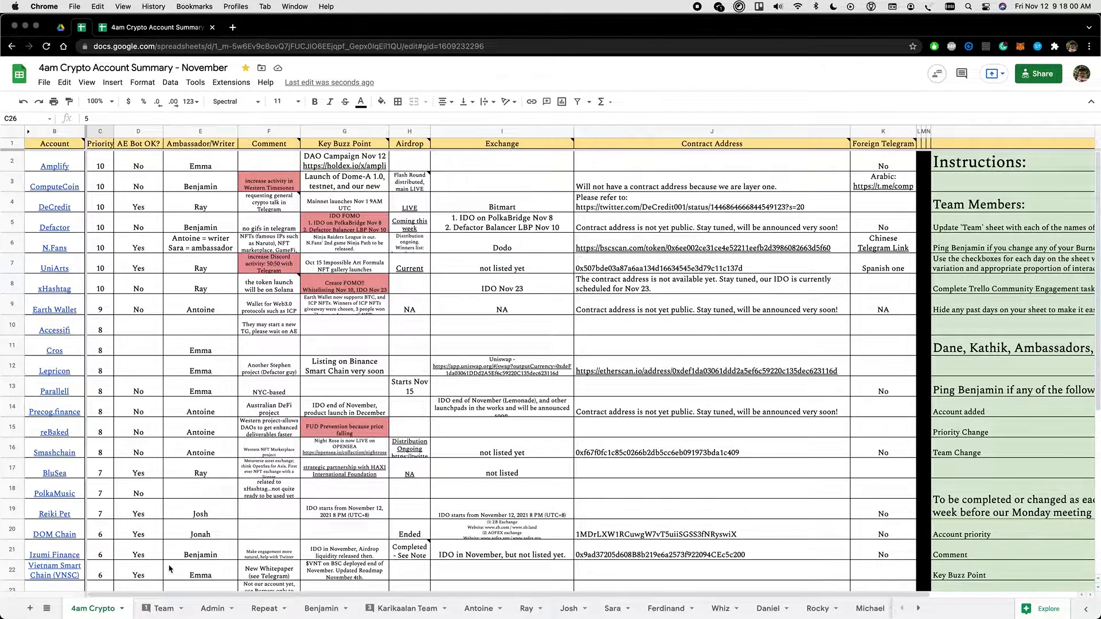
Insert an empty column to the left of column M on the Team sheet.
left_click(160, 611)
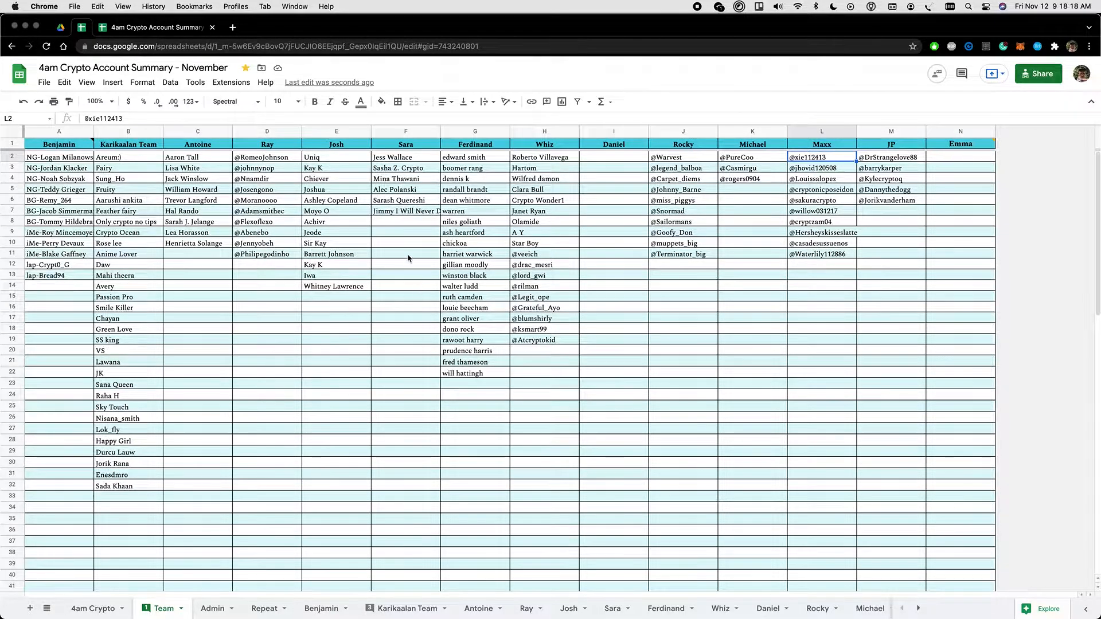
left_click(879, 130)
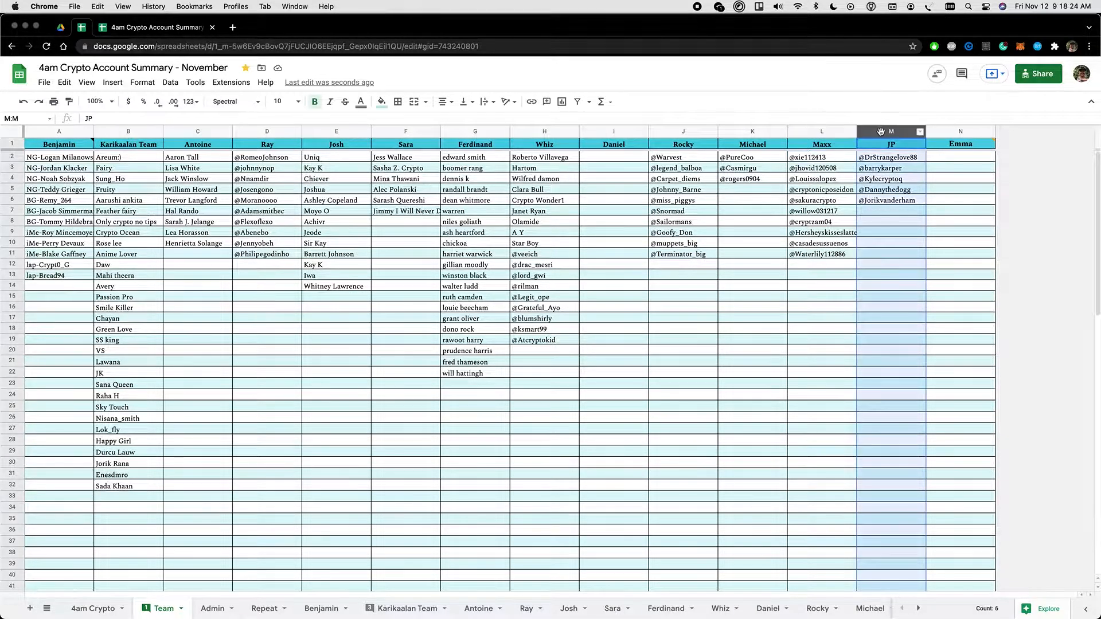
right_click(881, 132)
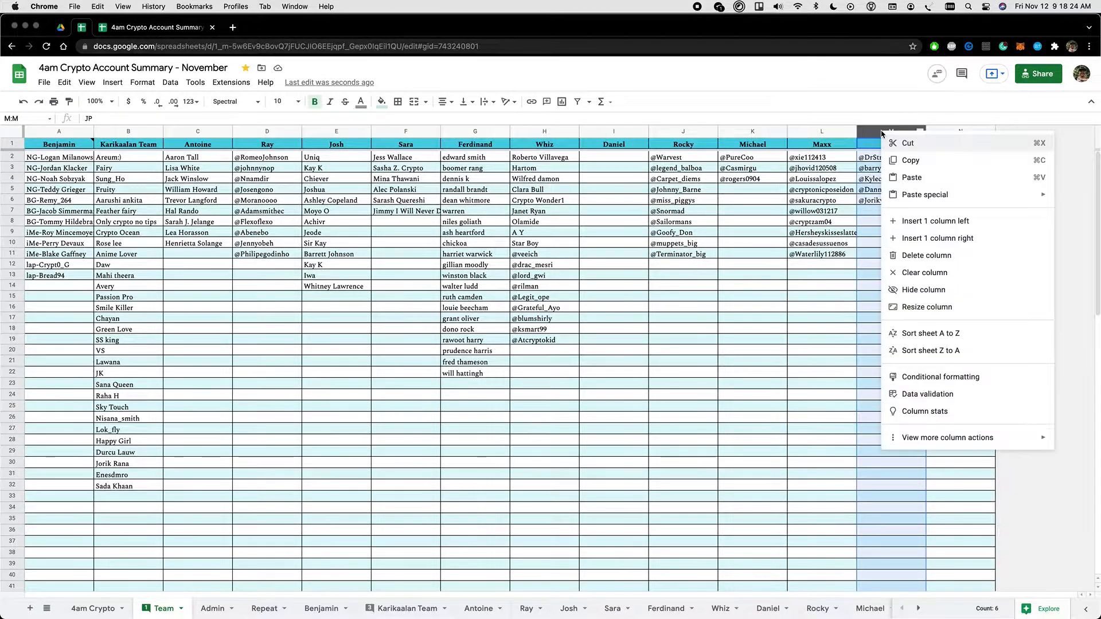
left_click(922, 223)
left_click(921, 223)
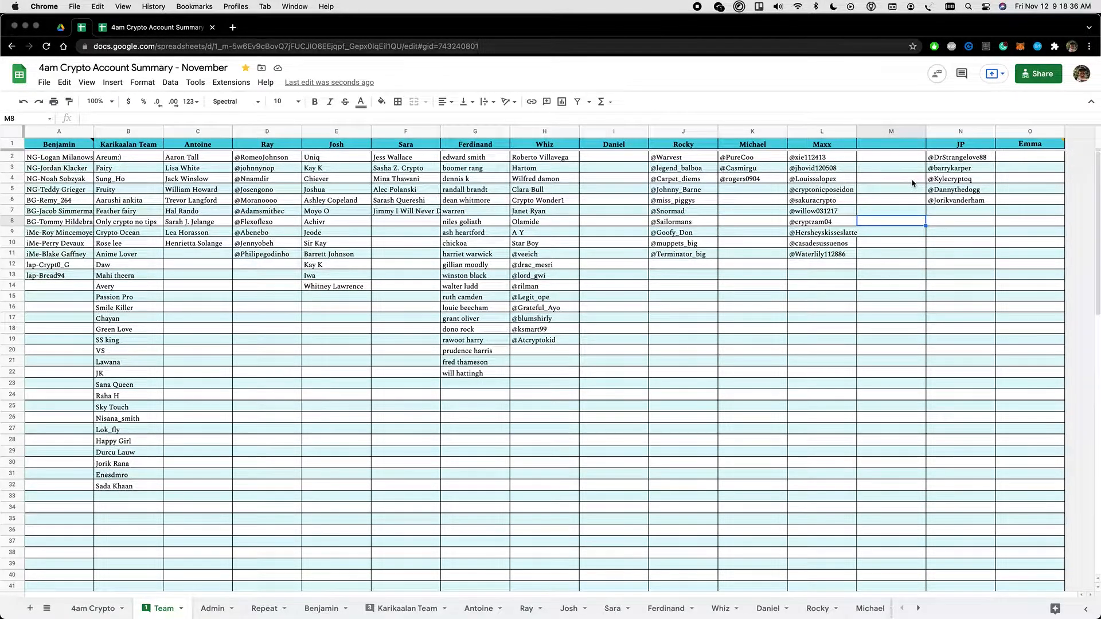
Insert an empty column to the left of the Priority column on the 4am Crypto sheet.
key("alt+Up")
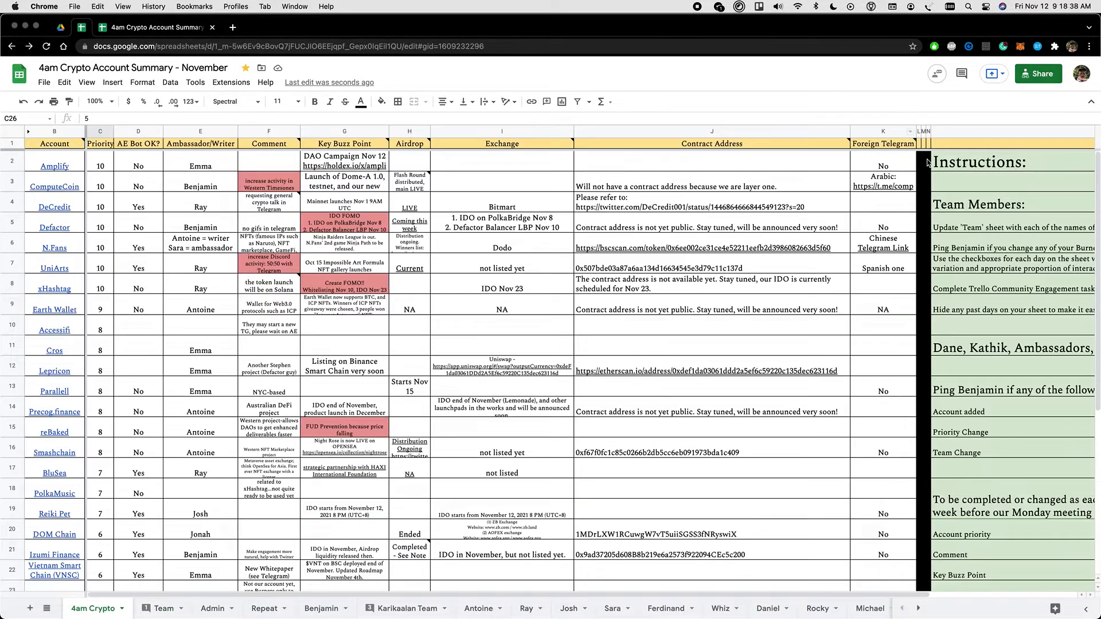
mouse_move(401, 263)
key("super+z")
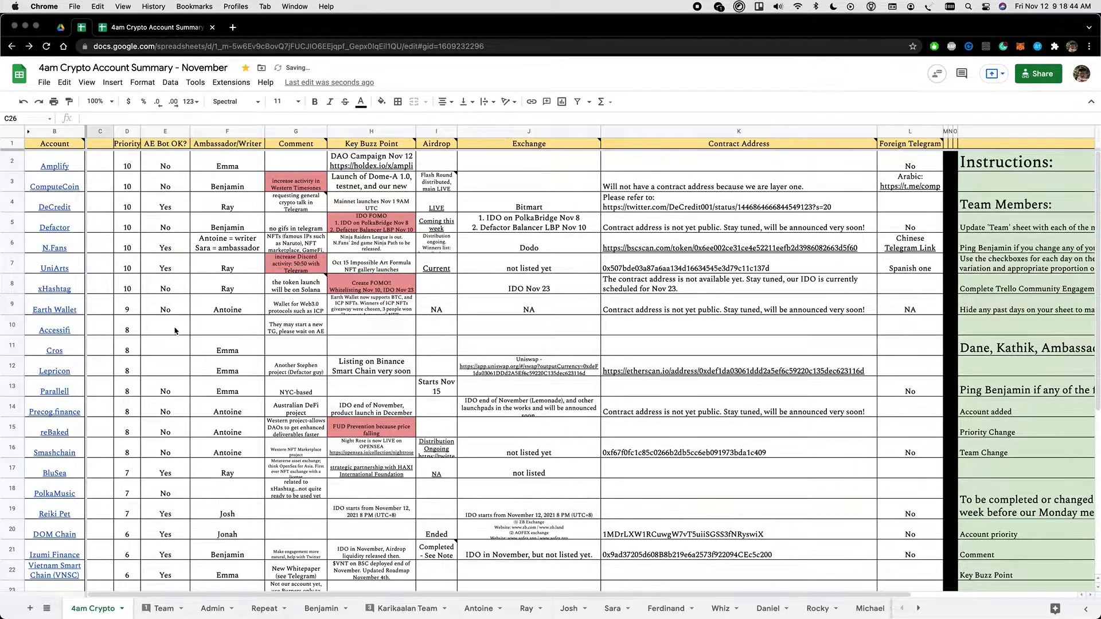
scroll(175, 331, "down", 2)
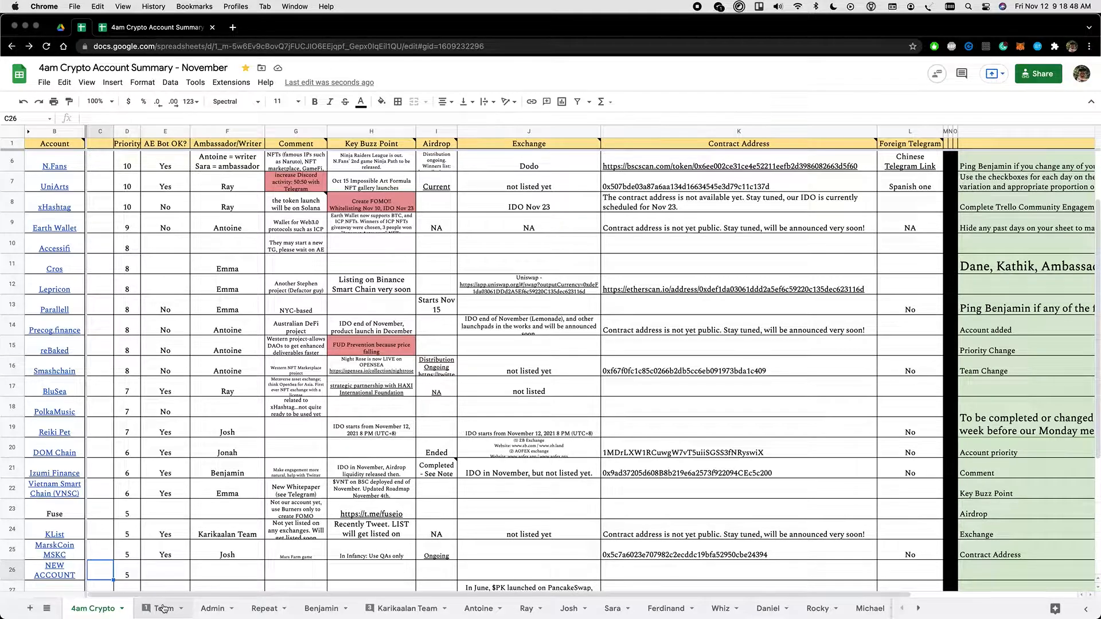
Title the empty column M on the Team sheet TEAM MEMBER1.
left_click(163, 608)
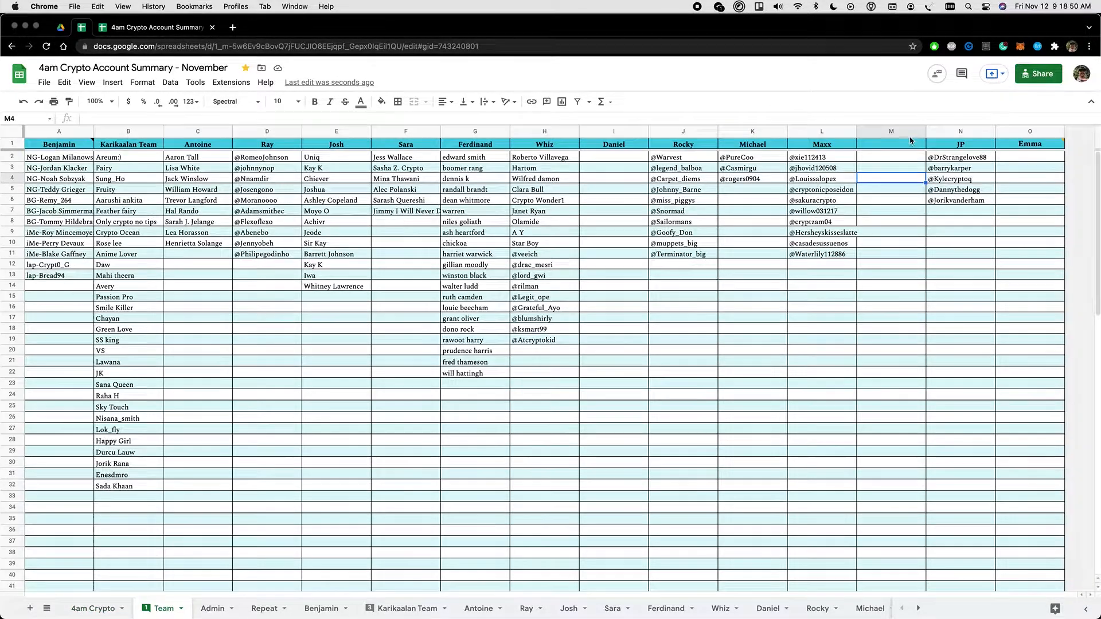
left_click(907, 131)
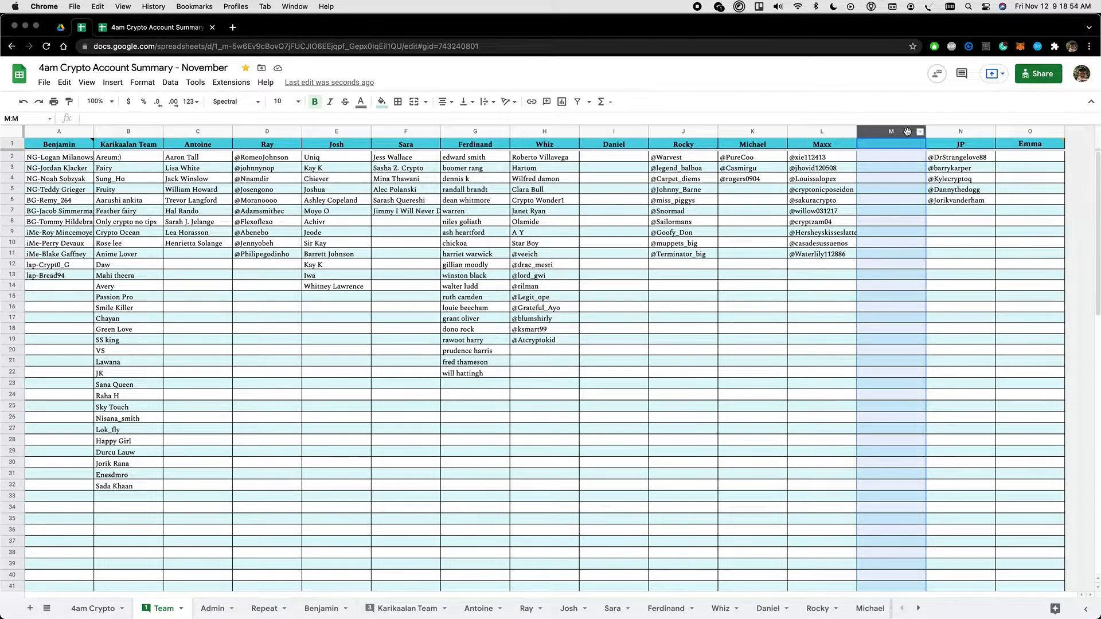
left_click(852, 151)
left_click(887, 142)
type("TEAM MEMBER1")
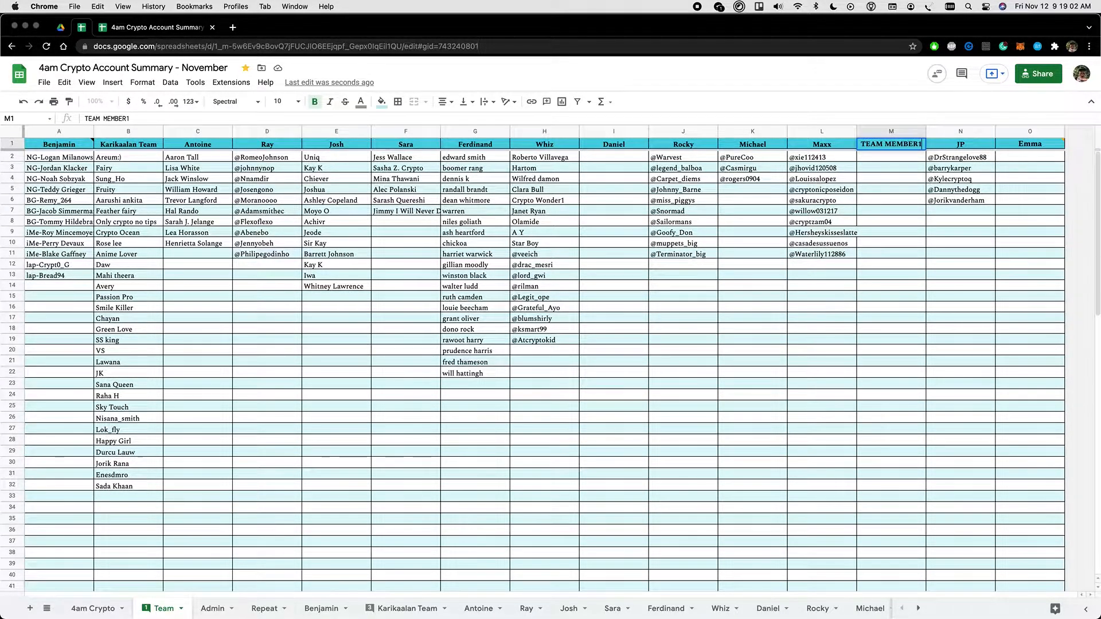
key("Return")
Enter BURNX, BURNY and BURNZ in the cells below the TEAM MEMBER1 heading and switch to the Admin sheet.
type("BURN")
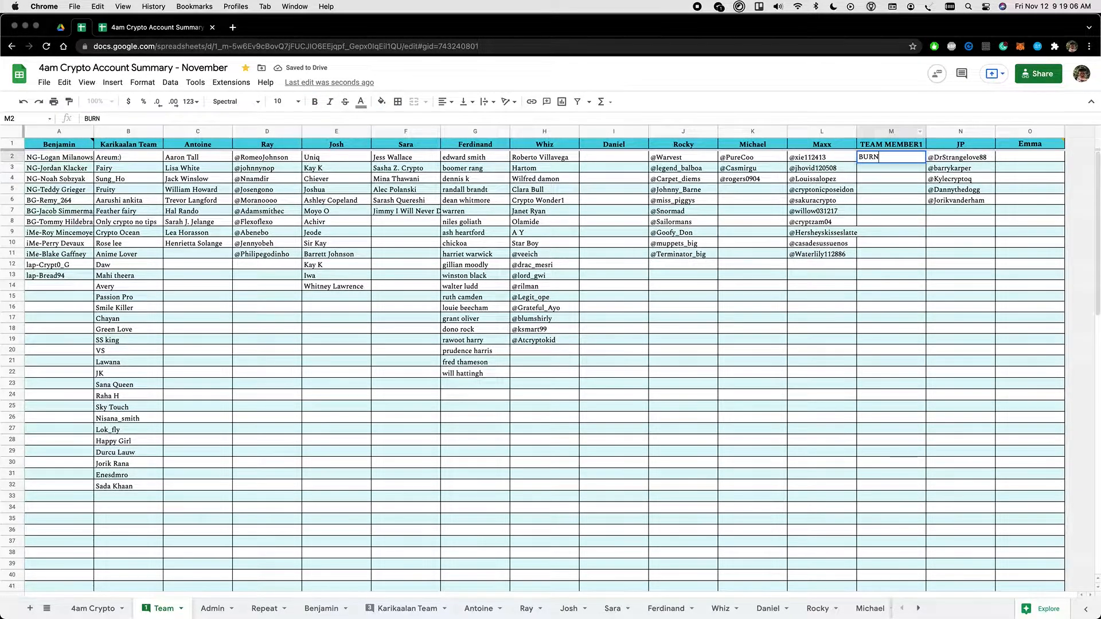
type("X")
key("Return")
type("BURNX")
key("Return")
type("BURNX")
key("Up")
key("Return")
key("BackSpace")
type("Y")
key("Return")
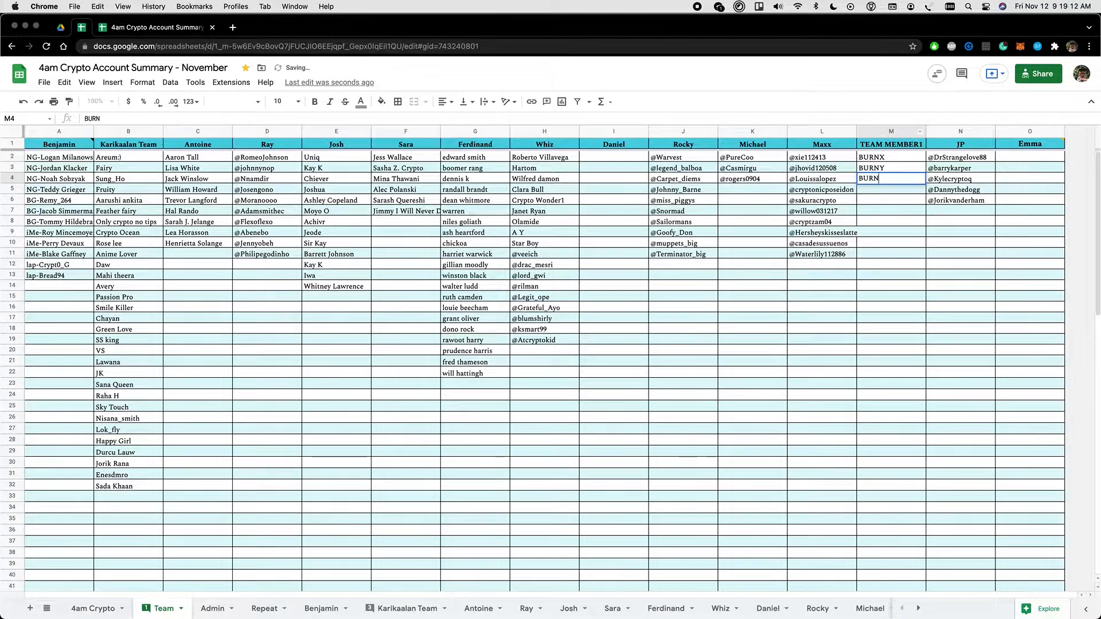
type("Z")
key("Return")
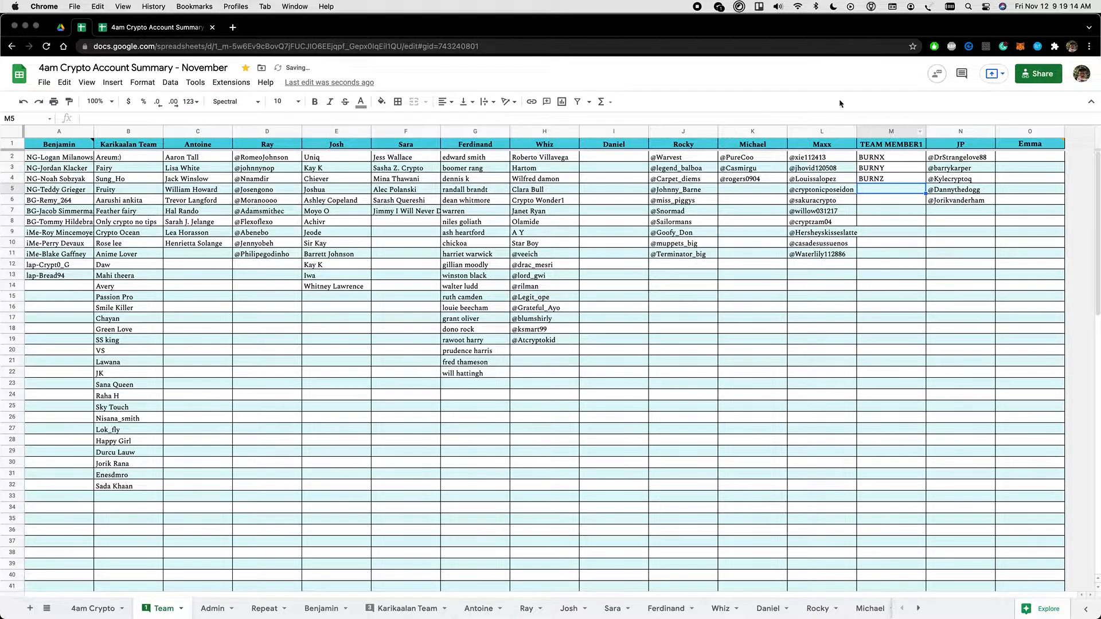
left_click(218, 607)
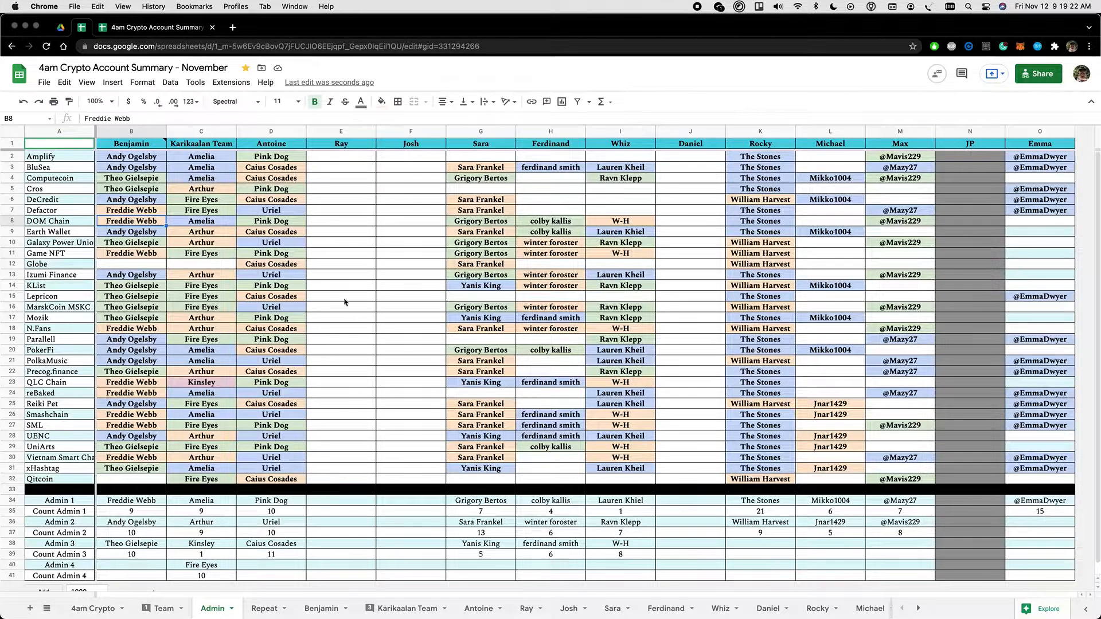
right_click(1042, 135)
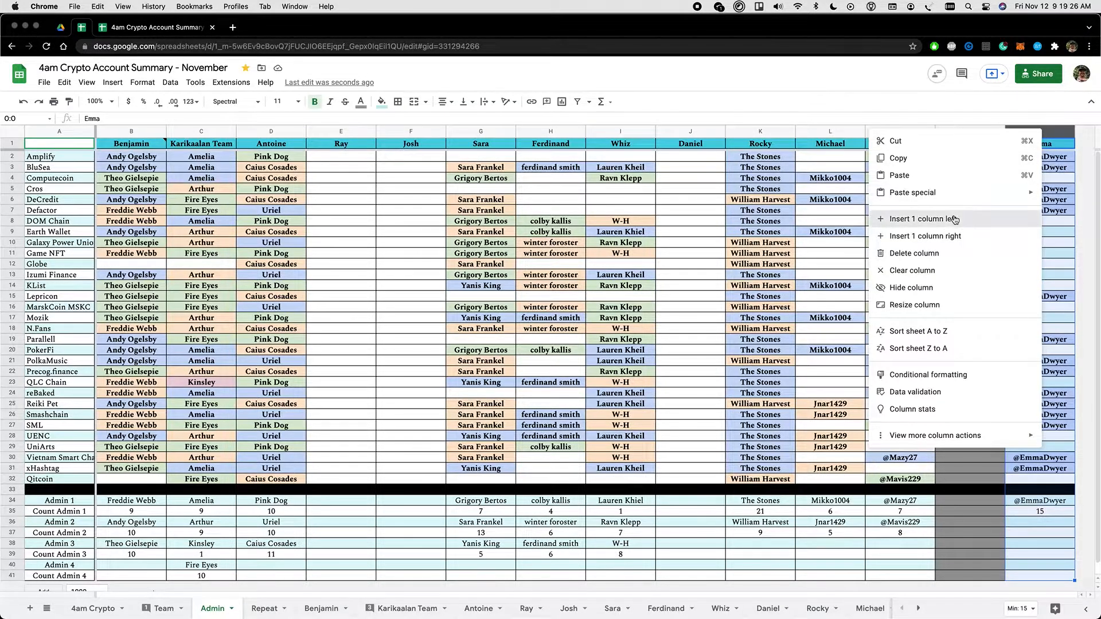
left_click(954, 220)
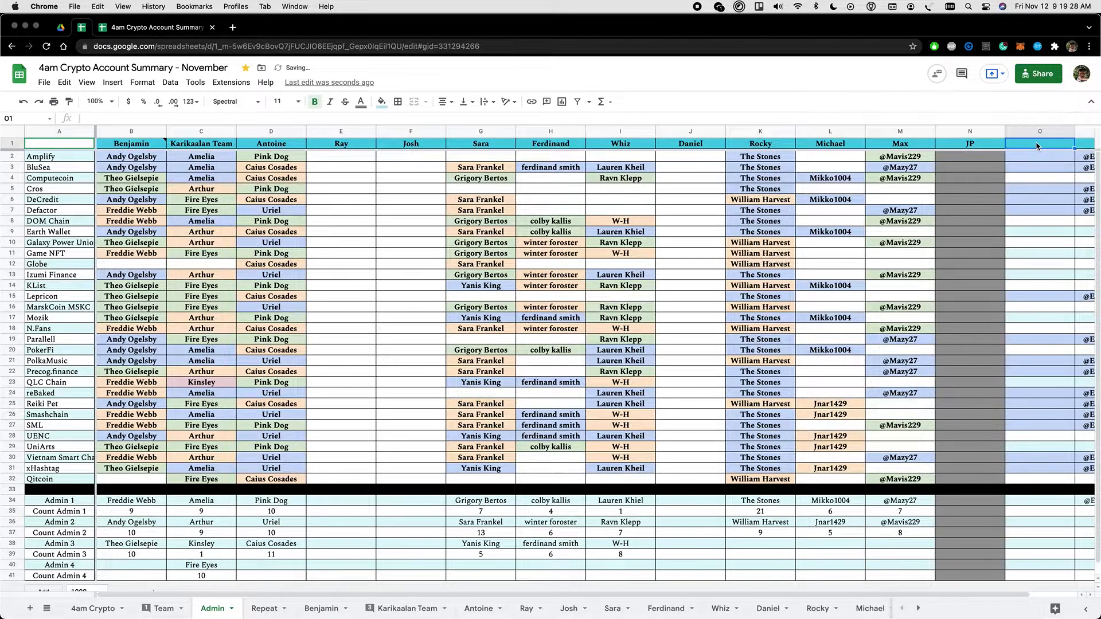
key("alt+Up")
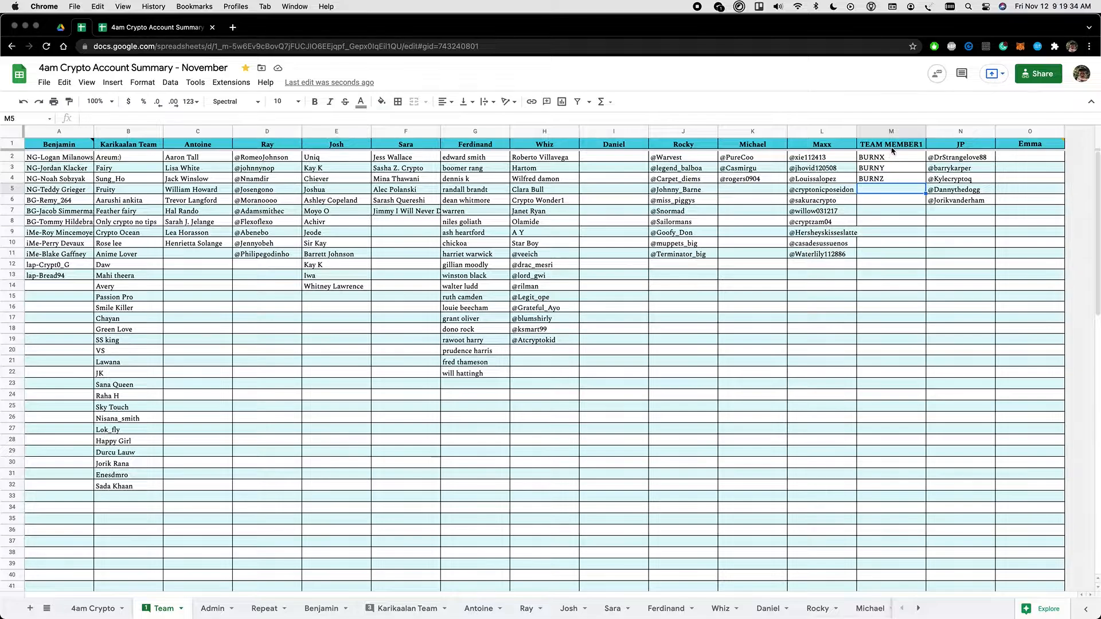
key("alt+Down")
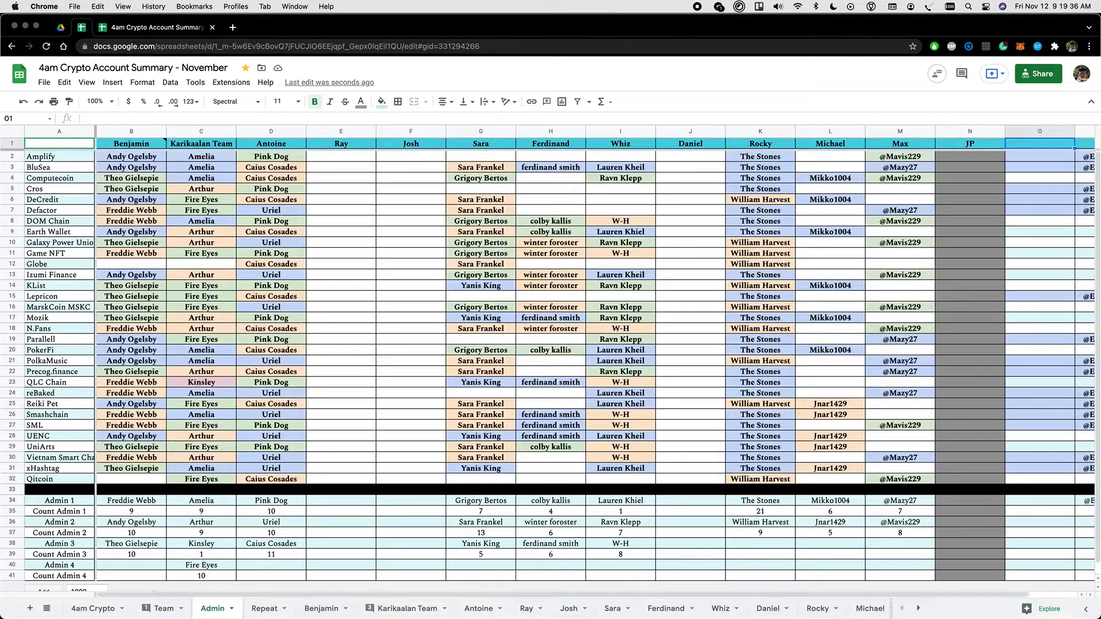
key("super+z")
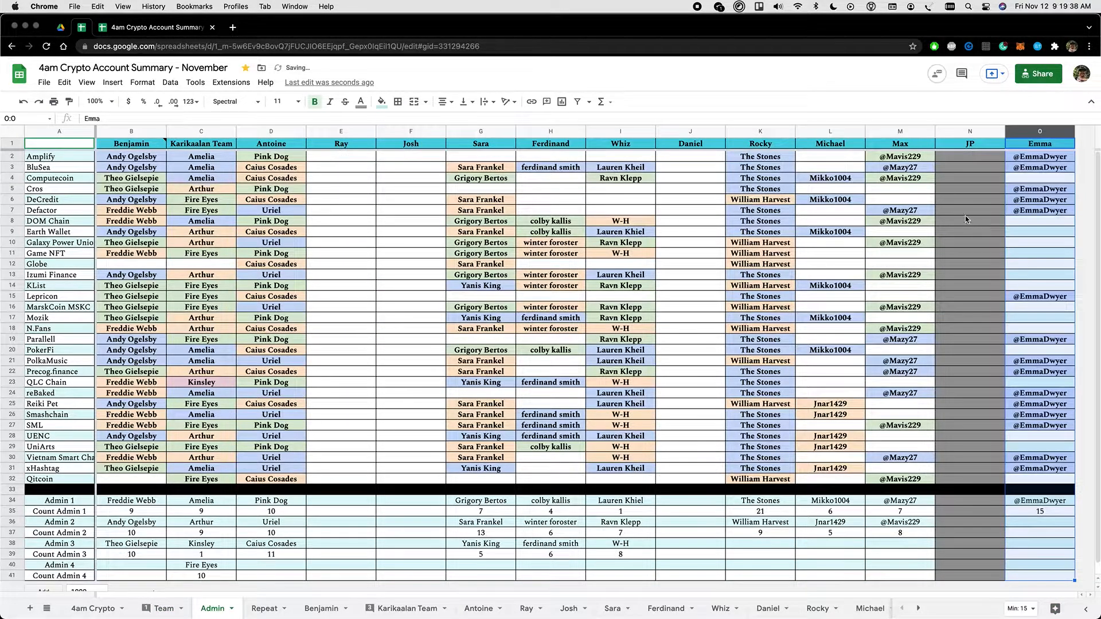
Insert a column to the right of column M on the Admin sheet and title it TEAM 1.
right_click(921, 131)
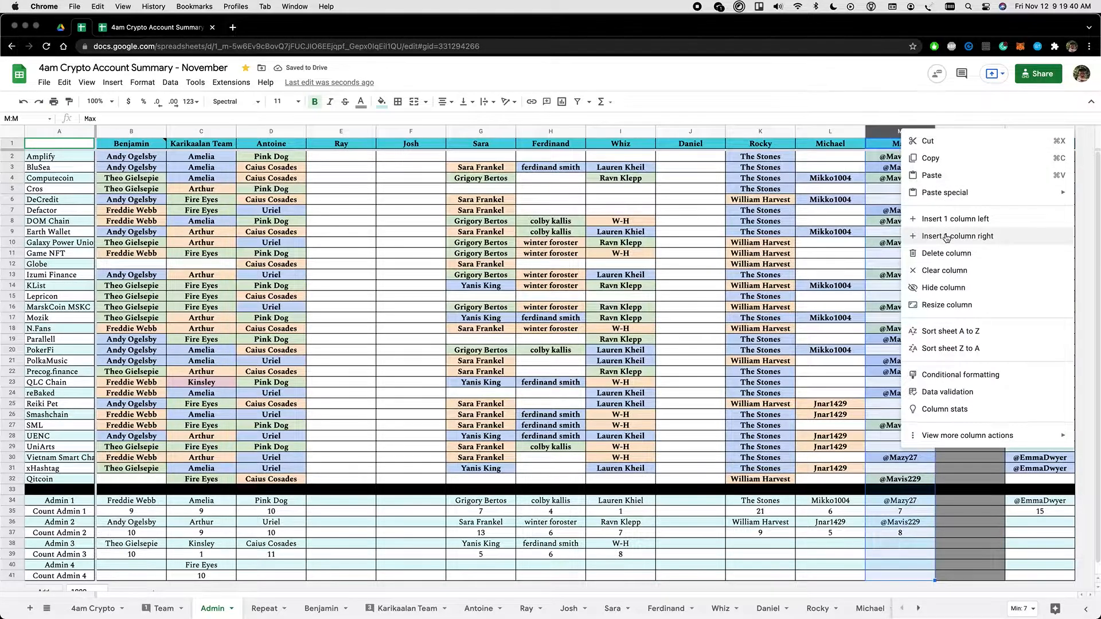
left_click(947, 233)
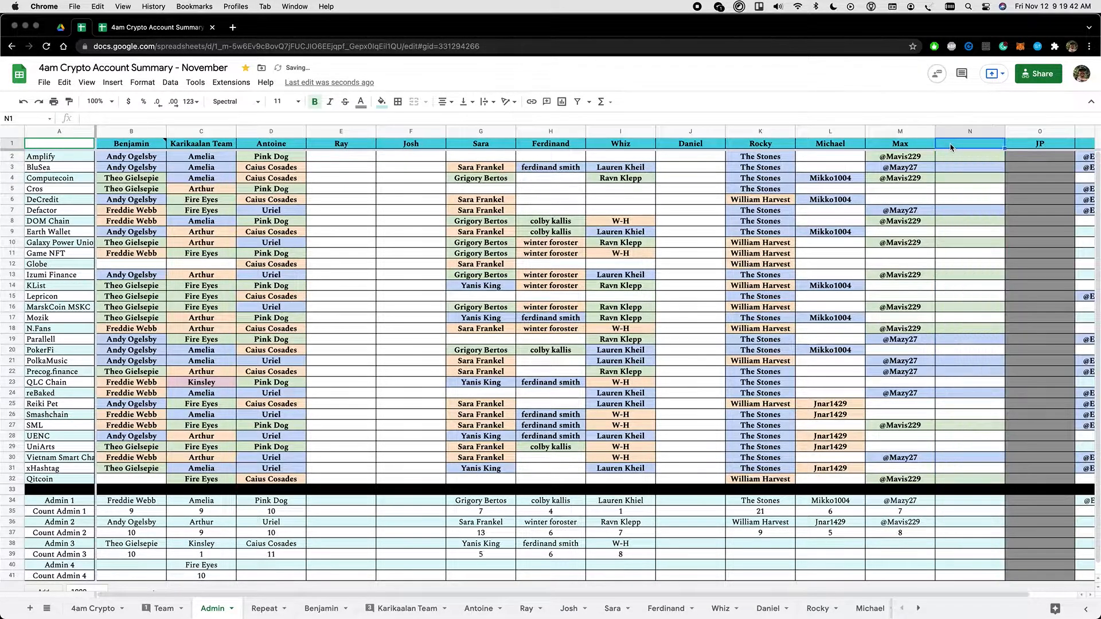
type("TEAM 1")
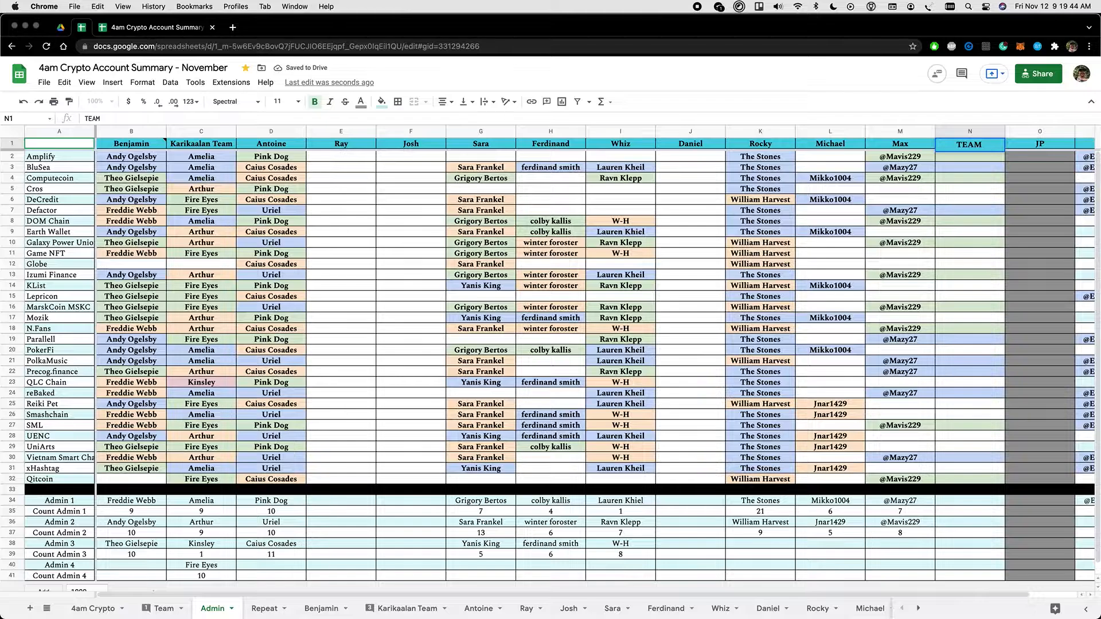
key("Return")
Enter admina in N2, adminb in N4 and adminc in N7 under the TEAM 1 heading.
key("Down")
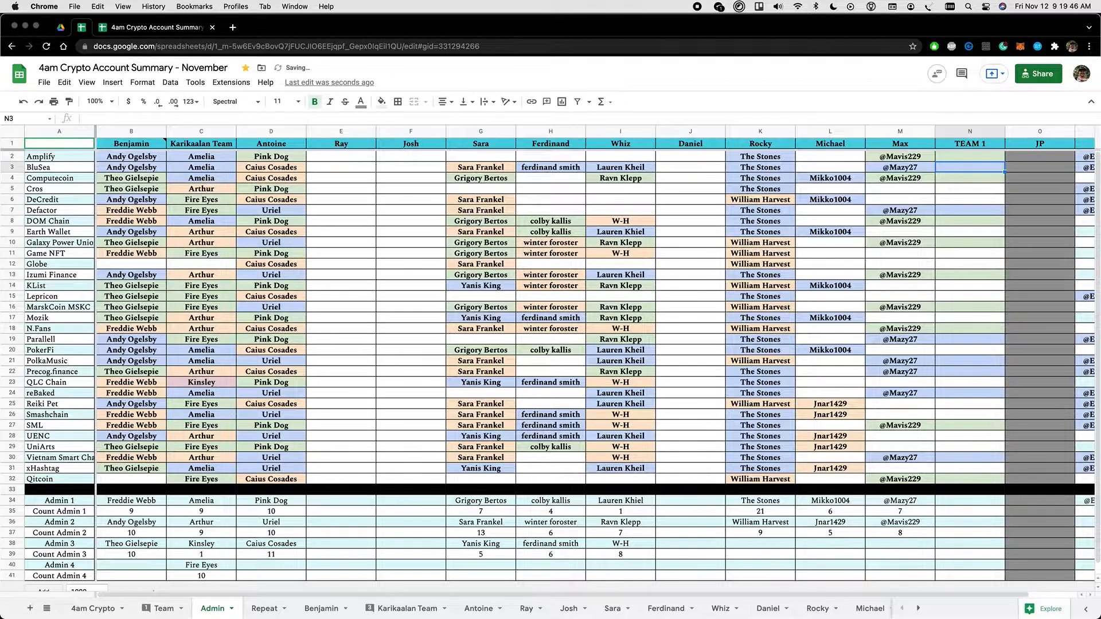
key("Up")
type("admina")
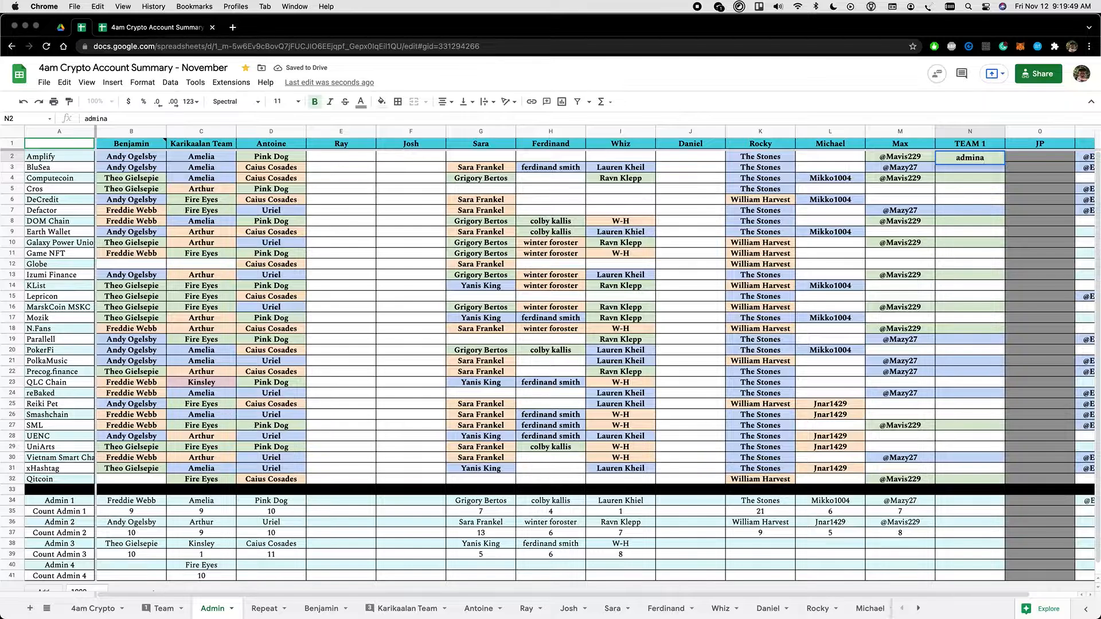
key("Return")
key("Down")
type("adminb")
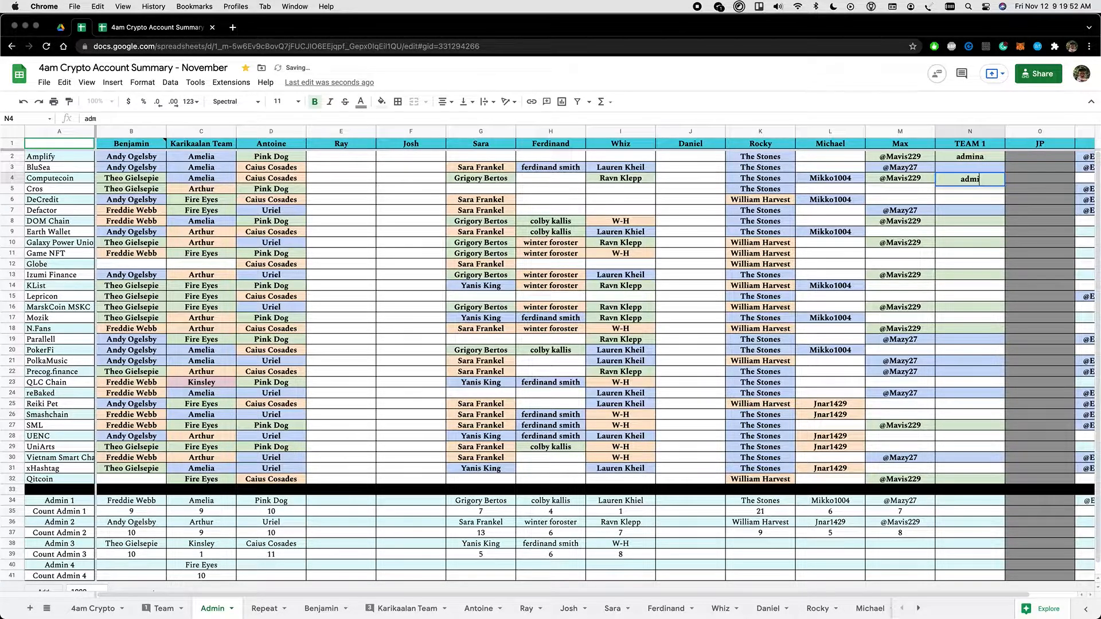
key("Return")
key("Down")
key("Down")
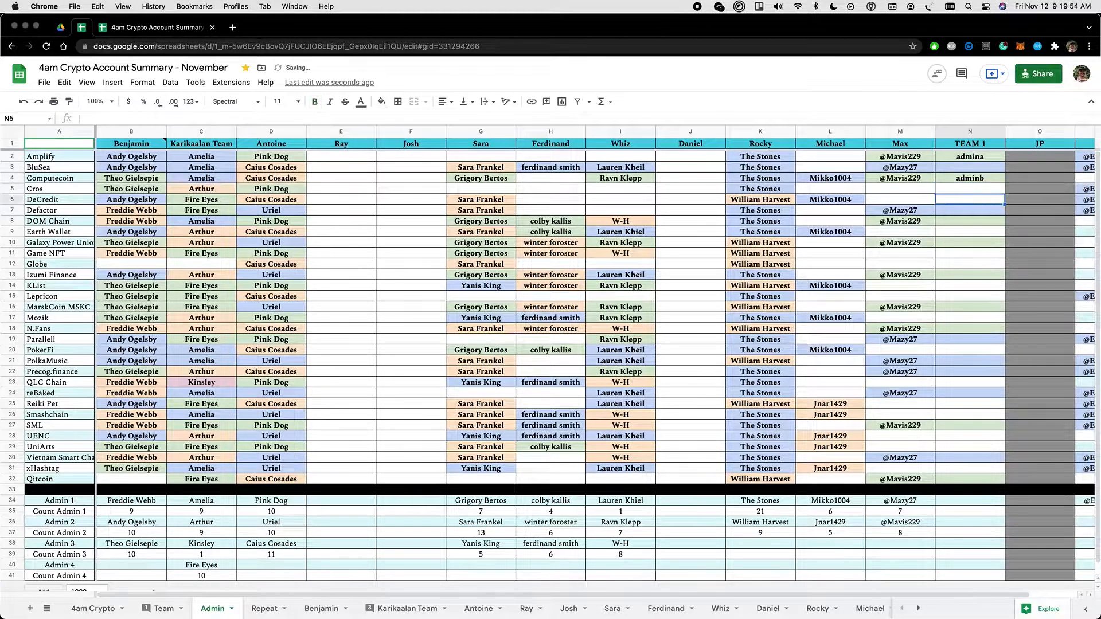
type("adminc")
key("Return")
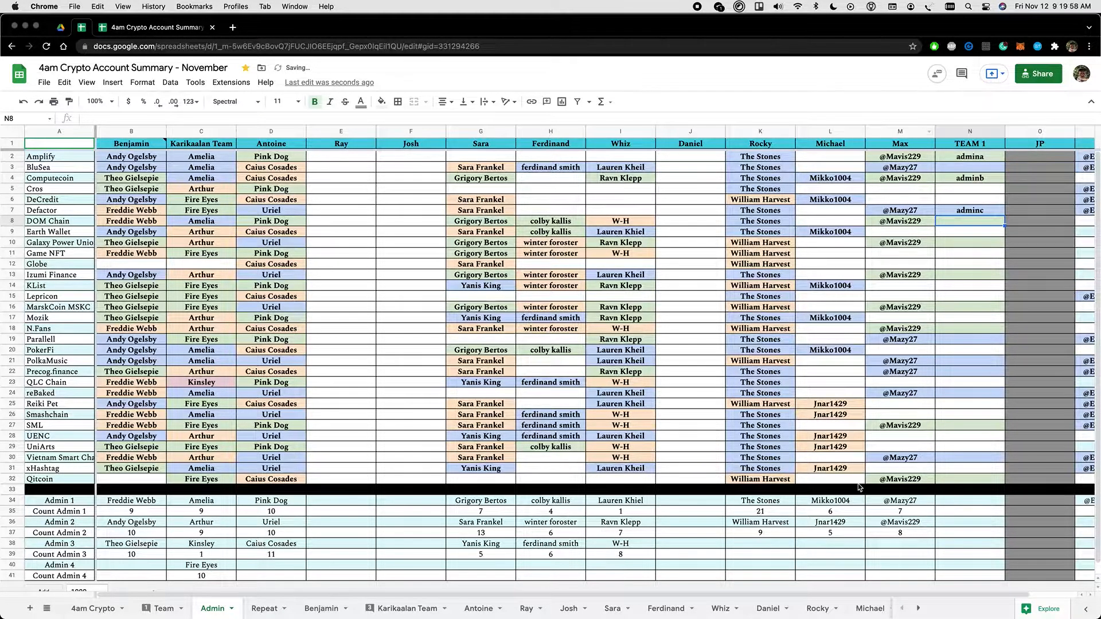
Copy the admin name and count formulas in M34:M41 to the TEAM 1 column starting at N34.
left_click(877, 501)
scroll(917, 516, "down", 1)
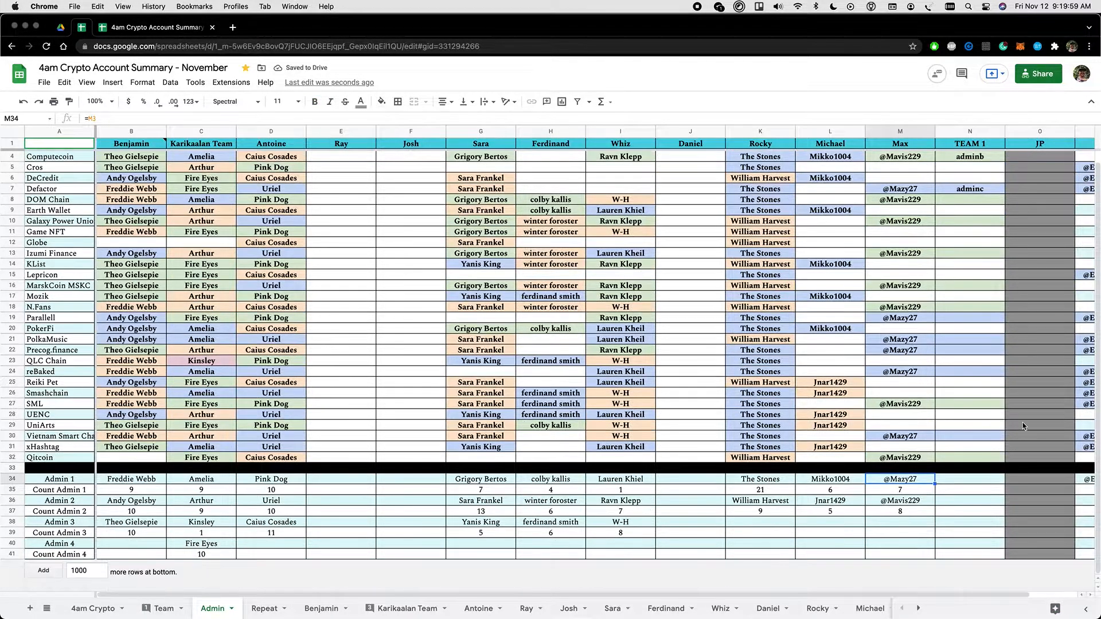
left_click(925, 554, "shift")
key("ctrl+c")
left_click(970, 479)
key("ctrl+v")
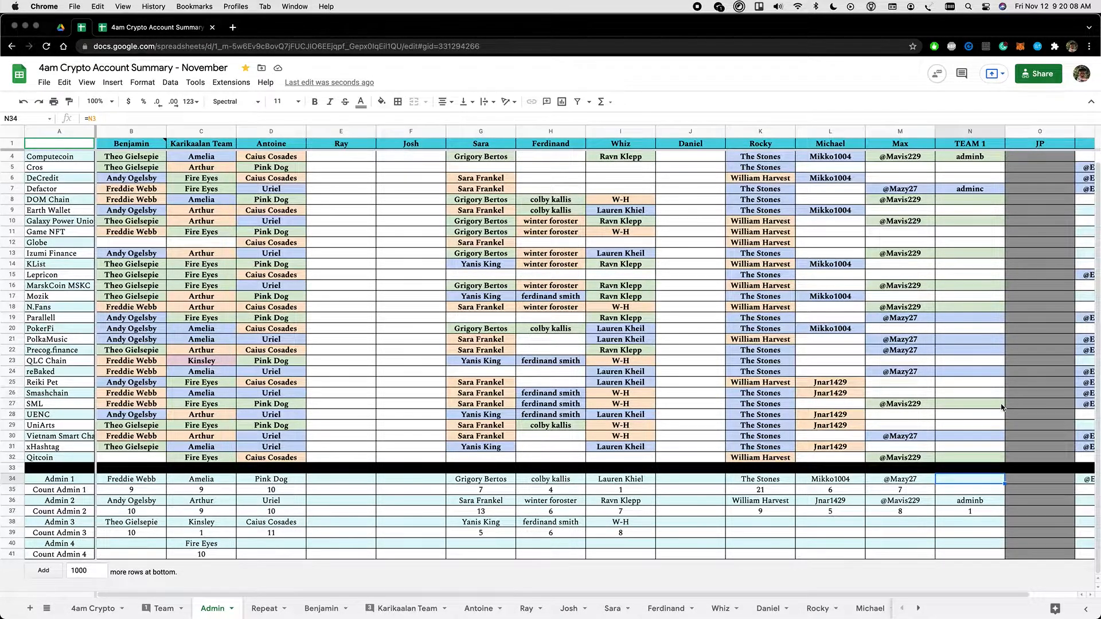
Change the Admin 1 formula in N34 to =N2 and check the Admin 2 reference against the adminb cell.
scroll(1001, 408, "up", 1)
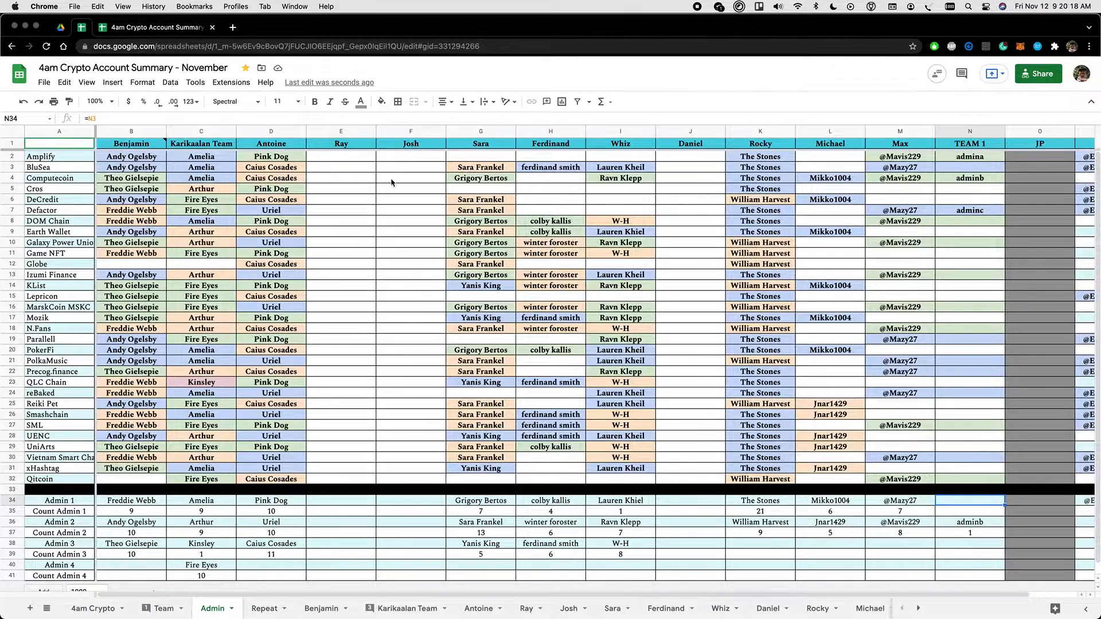
left_click(138, 119)
type("2")
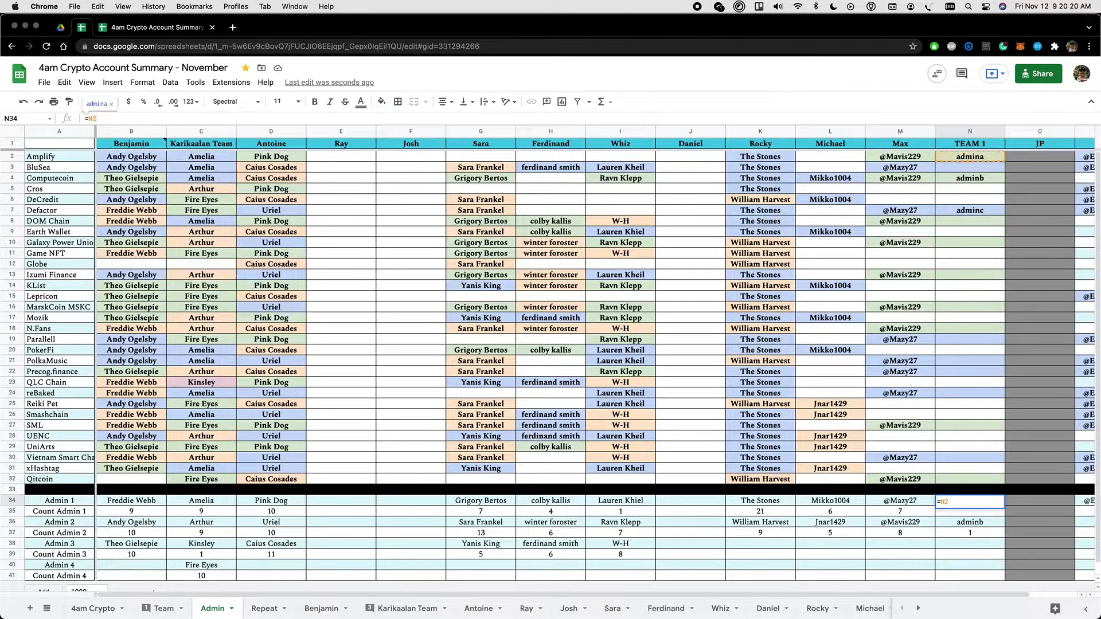
key("Return")
key("Down")
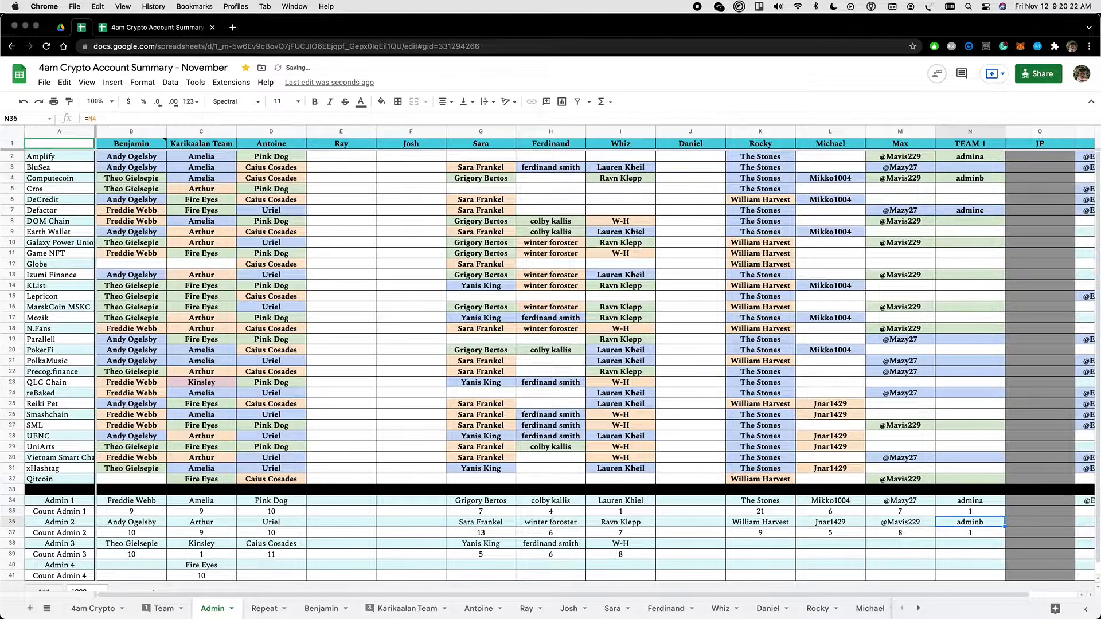
left_click(952, 184)
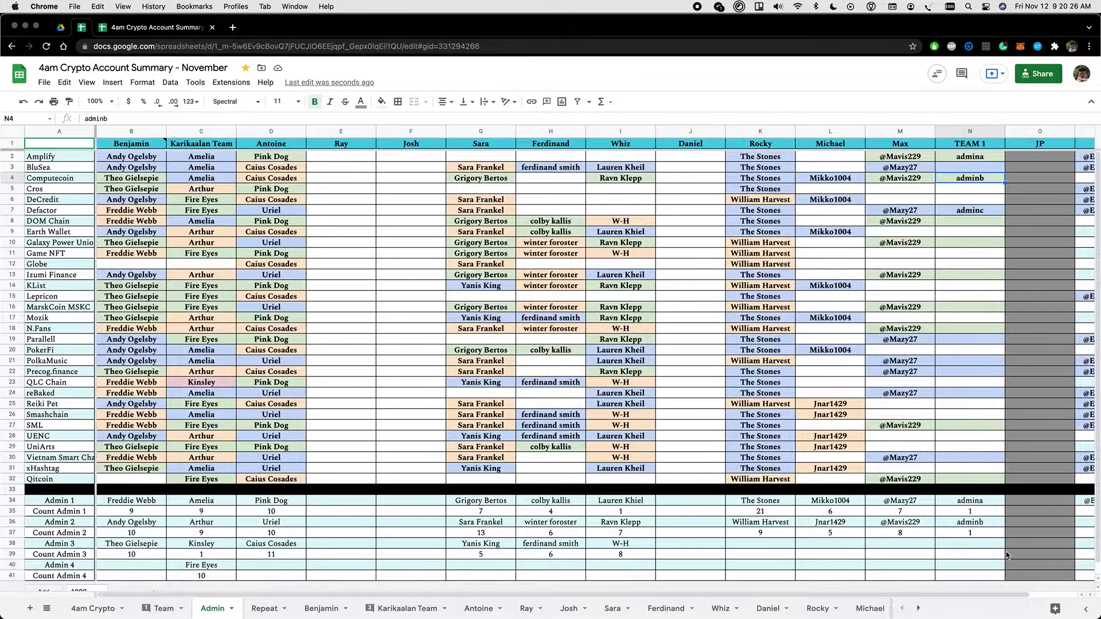
left_click(967, 524)
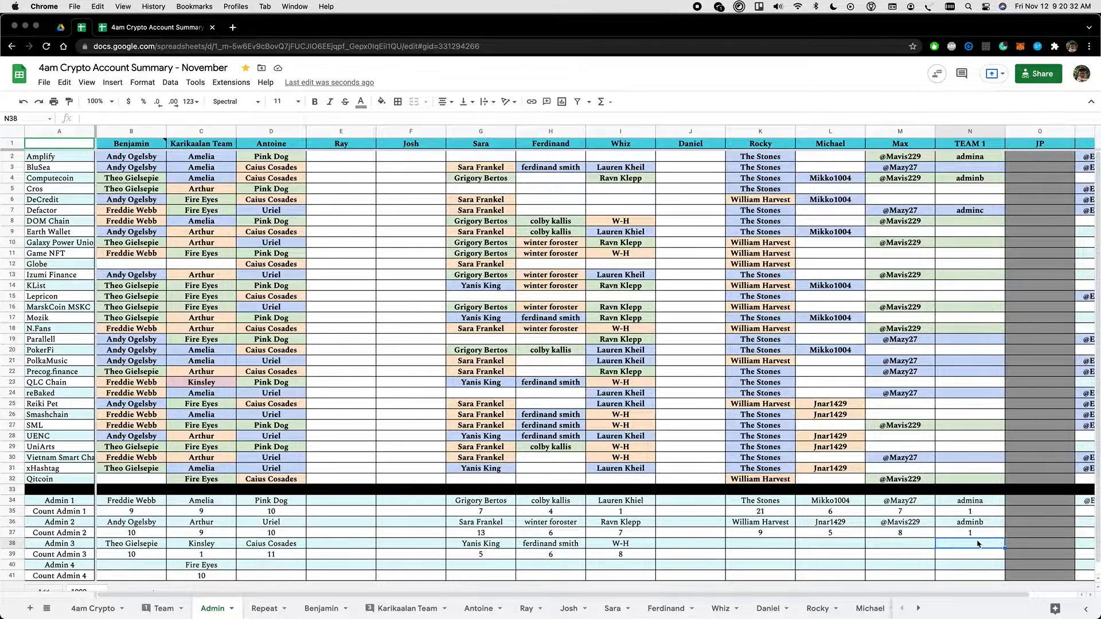
Copy the Admin 3 and Admin 4 formulas in I38:I41 to the TEAM 1 column starting at N38.
left_click(967, 213)
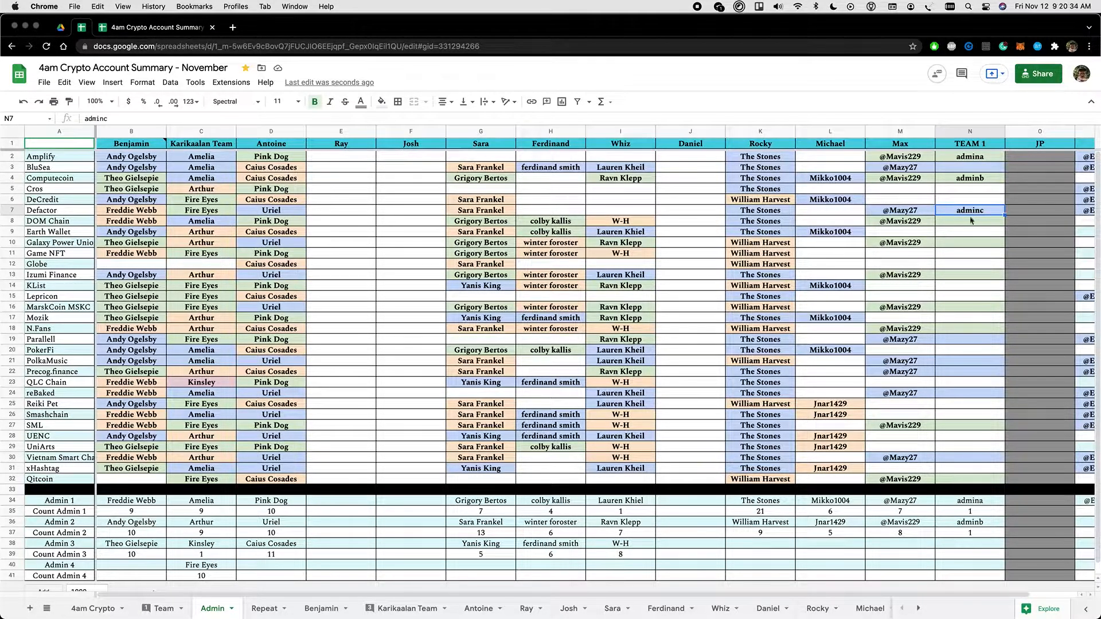
left_click(981, 541)
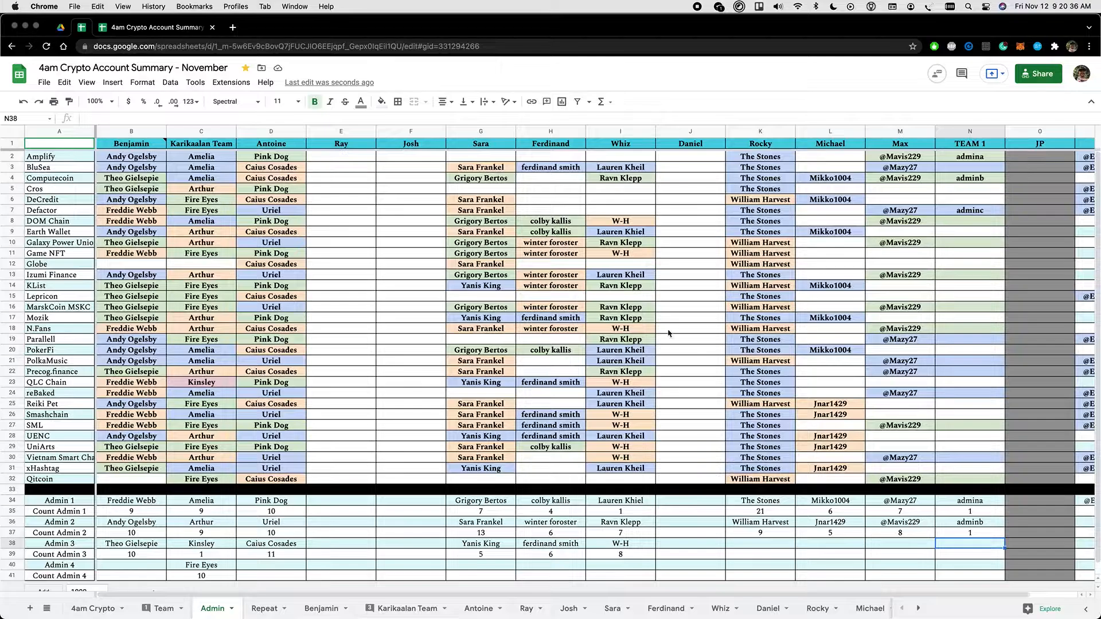
scroll(845, 439, "down", 1)
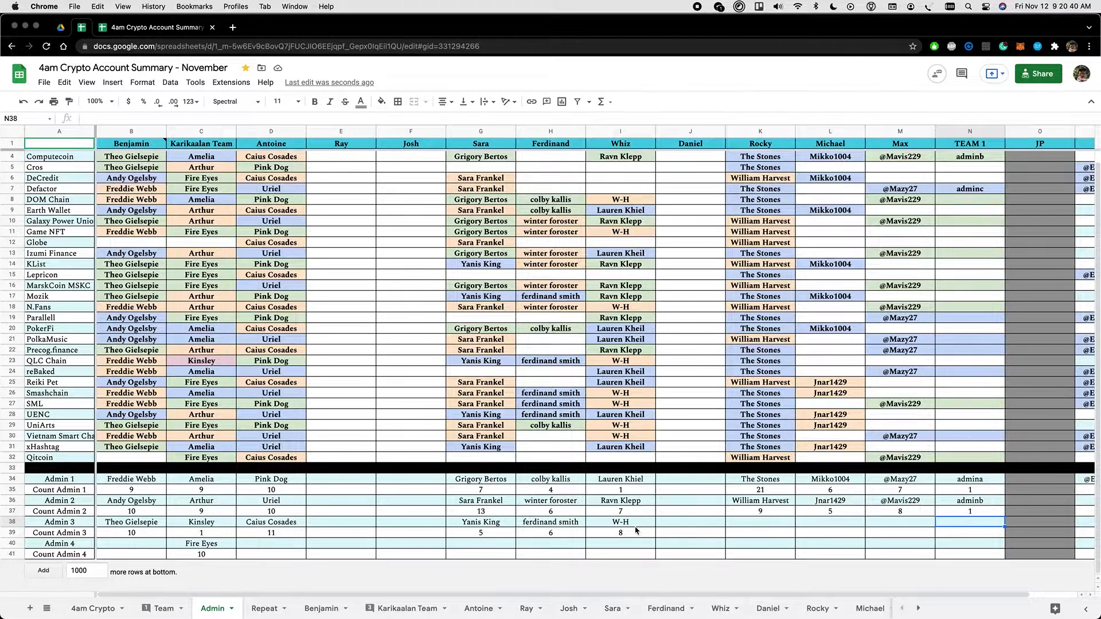
left_click_drag(629, 523, 631, 553)
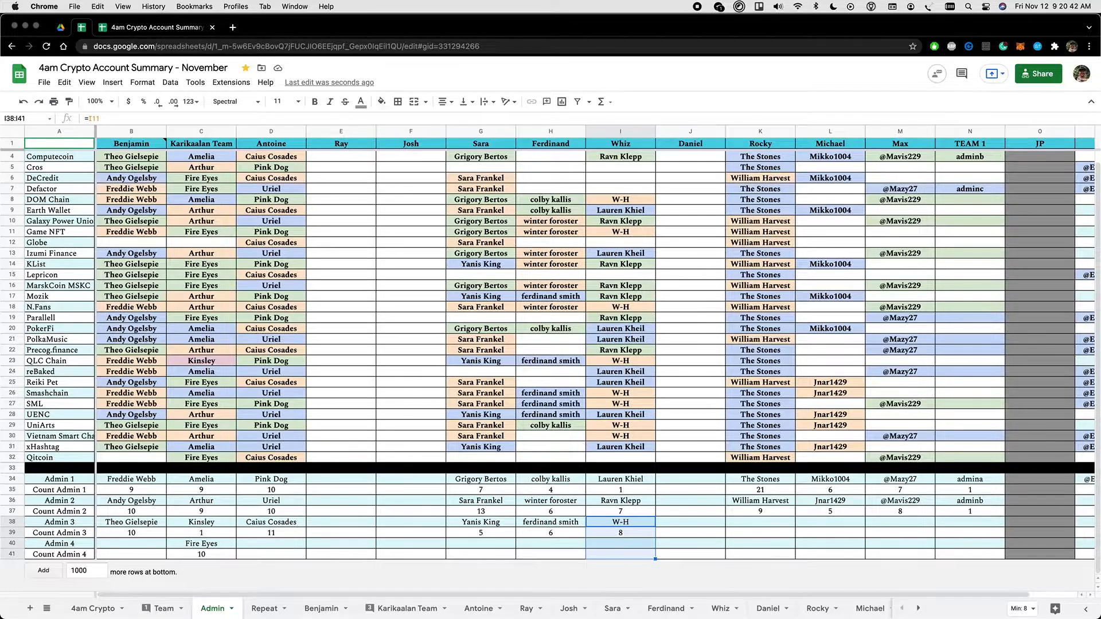
key("super+c")
key("super+Right")
key("Left")
key("Left")
key("Left")
key("Right")
key("super+v")
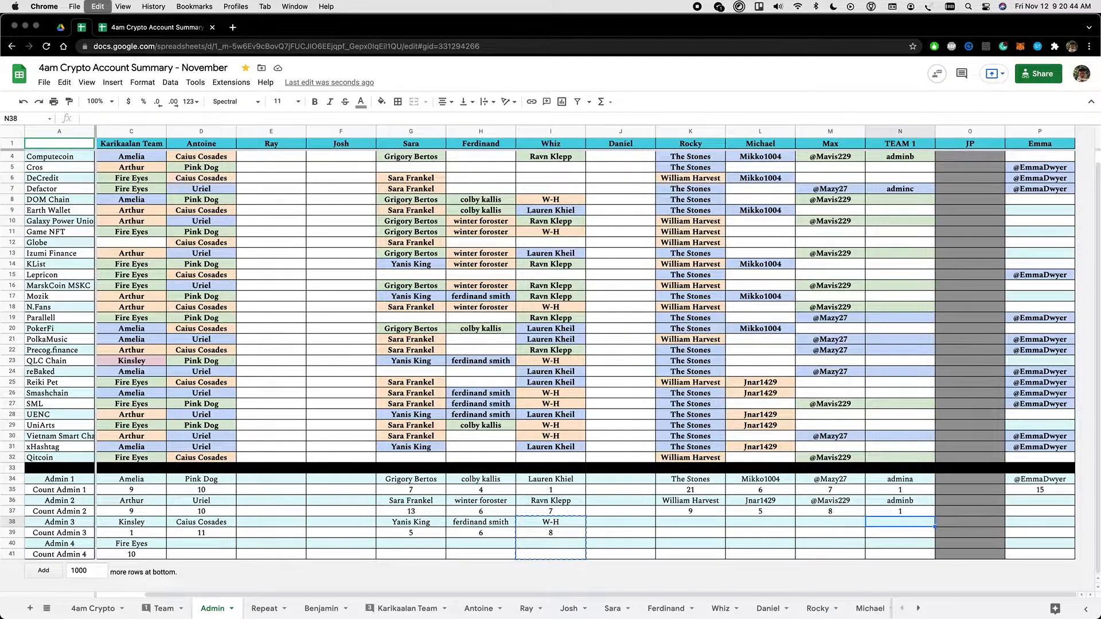
Edit the Admin 3 formula in N38 so that it references the adminc cell in the TEAM 1 column.
key("super+z")
type("=N11")
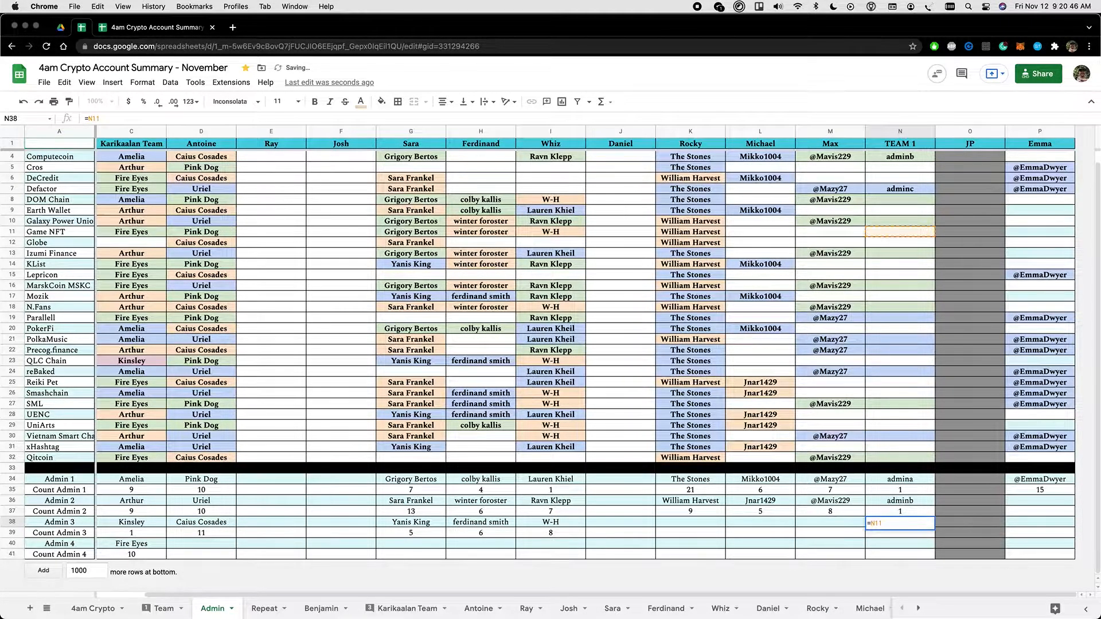
key("Return")
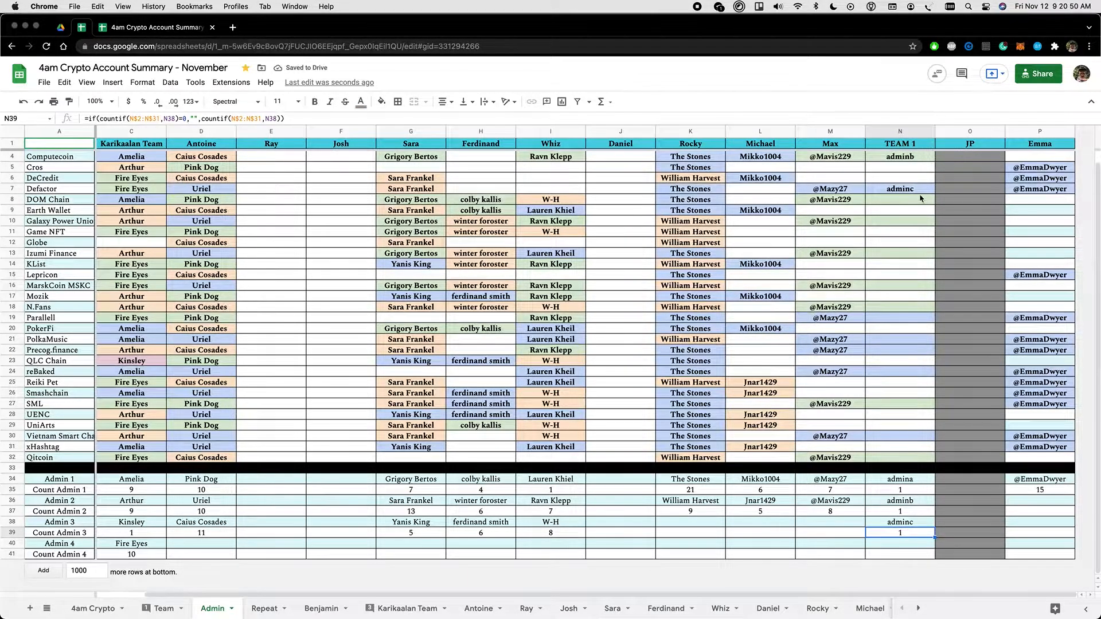
left_click(908, 246)
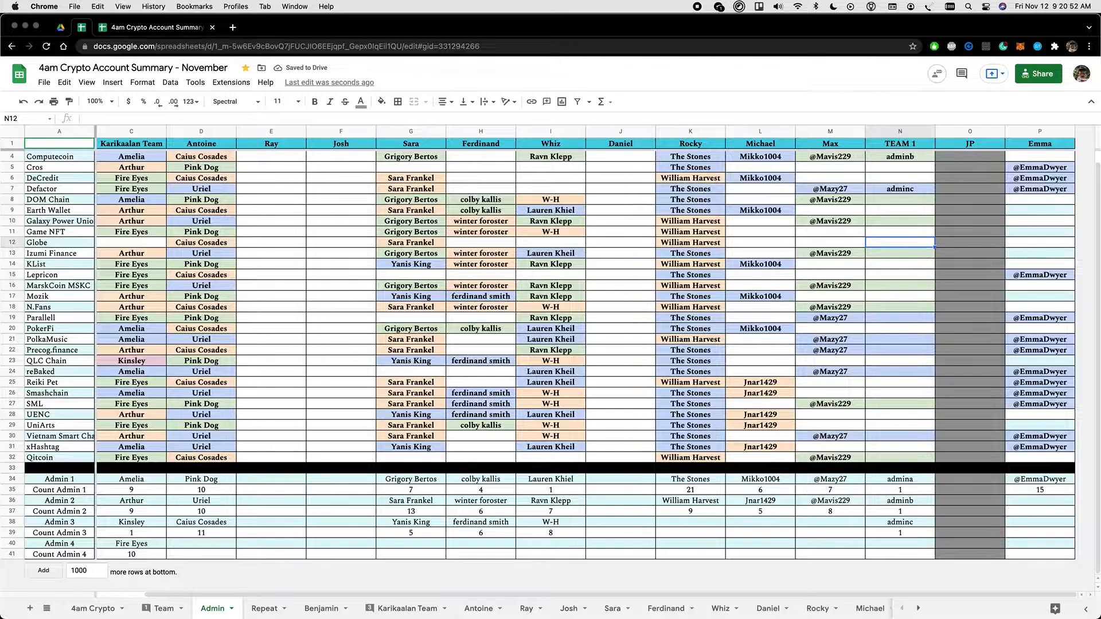
Enter admina for Globe in the TEAM 1 column (N12) and check the Count Admin 1 formula in B35.
type("admina")
key("Return")
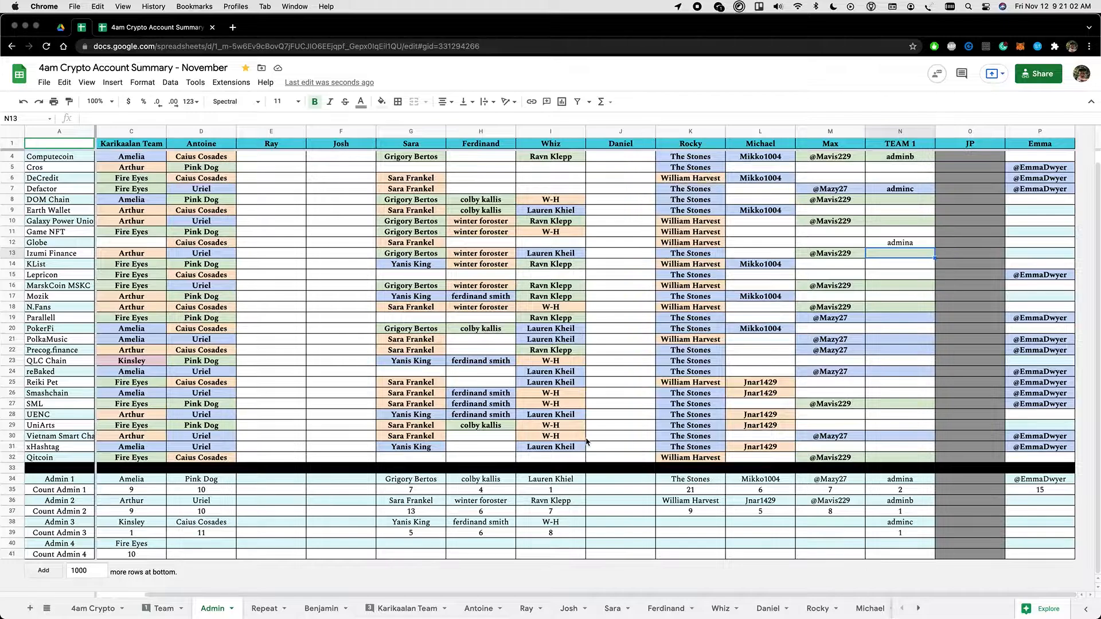
scroll(487, 403, "left", 2)
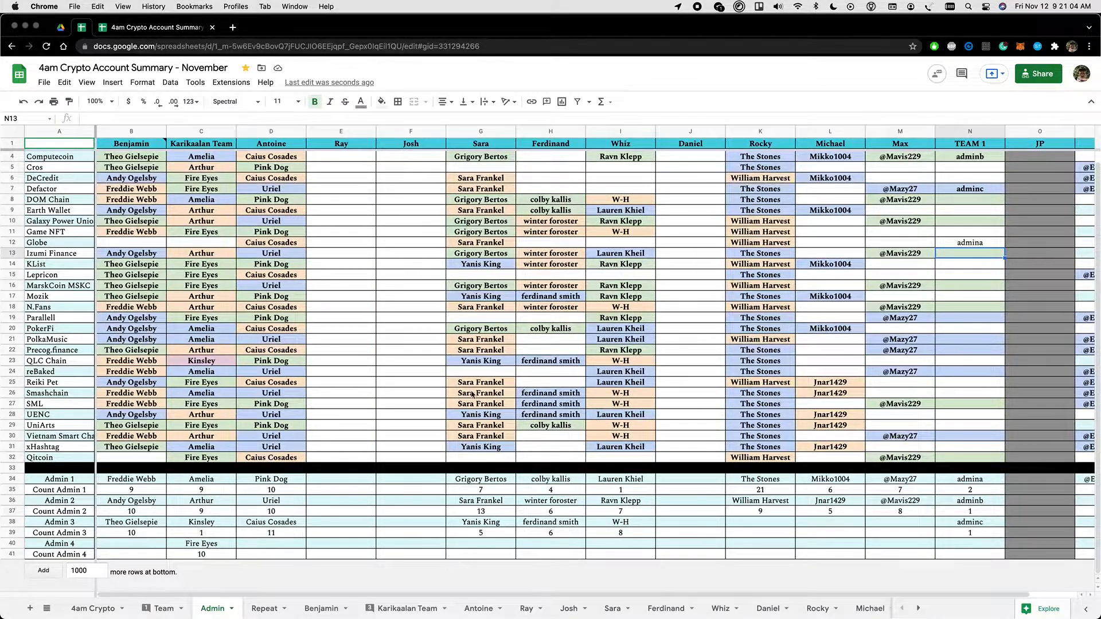
left_click(140, 492)
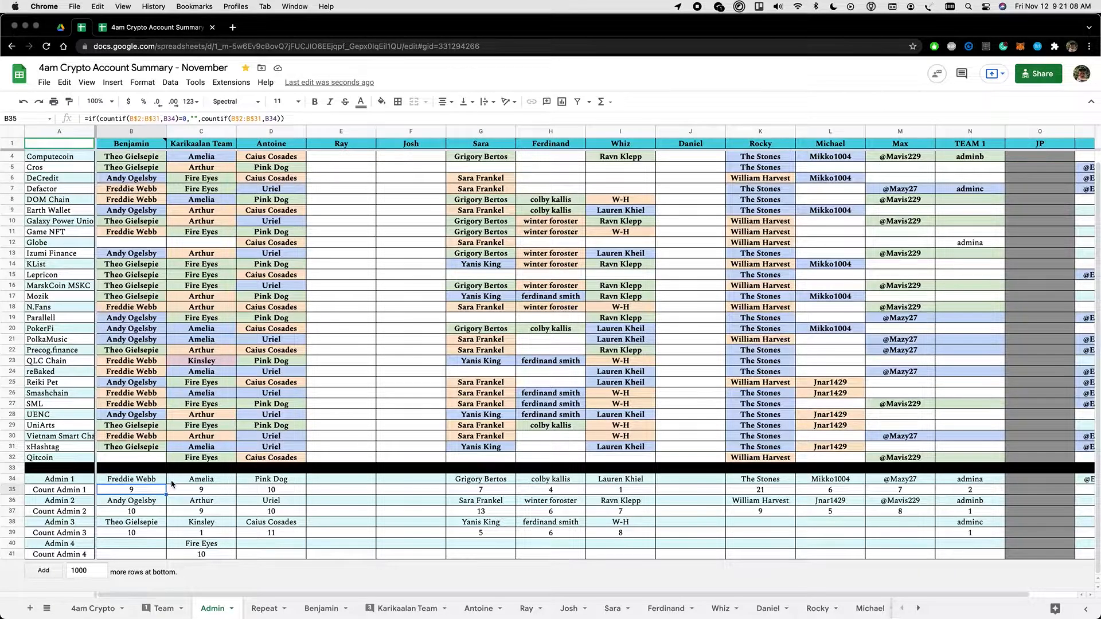
scroll(709, 497, "right", 2)
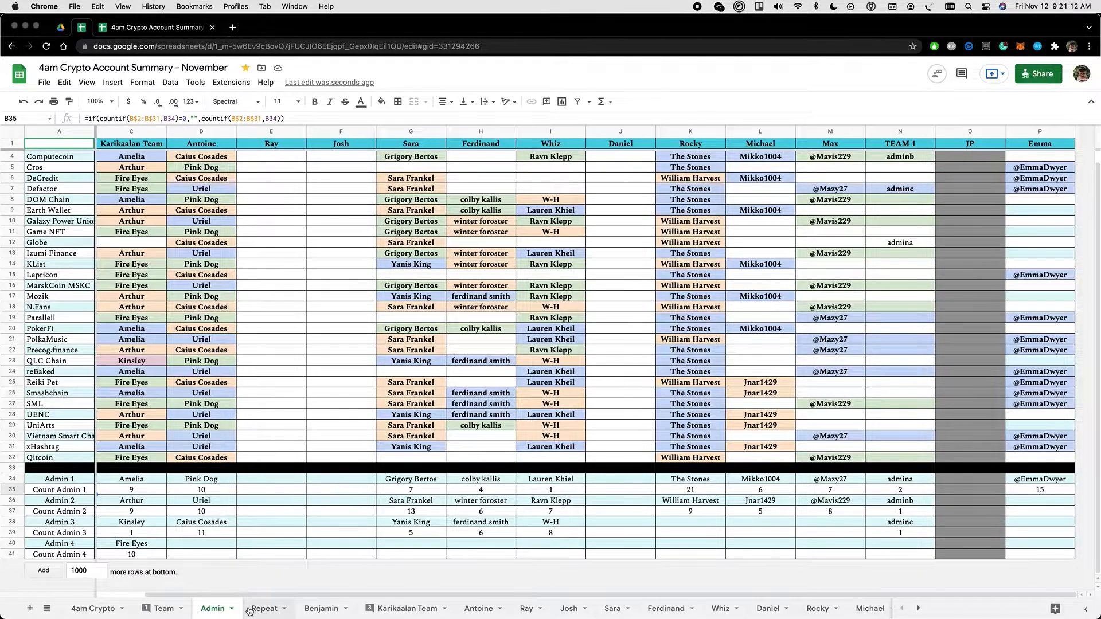
Hide the Repeat sheet and bring it back from the list of all sheets.
left_click(275, 613)
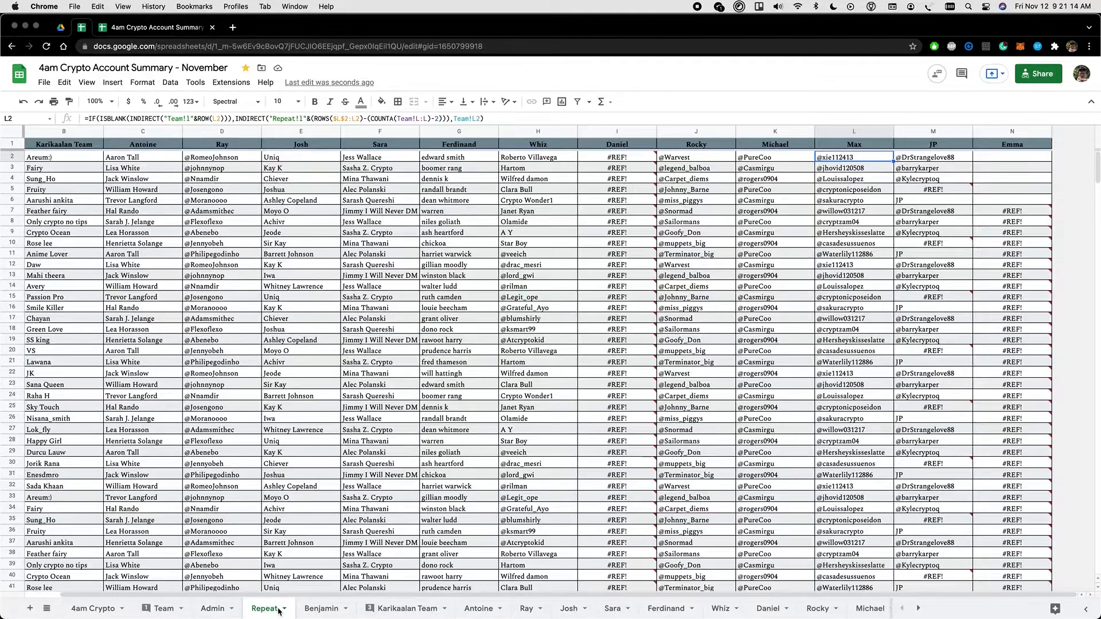
left_click(283, 609)
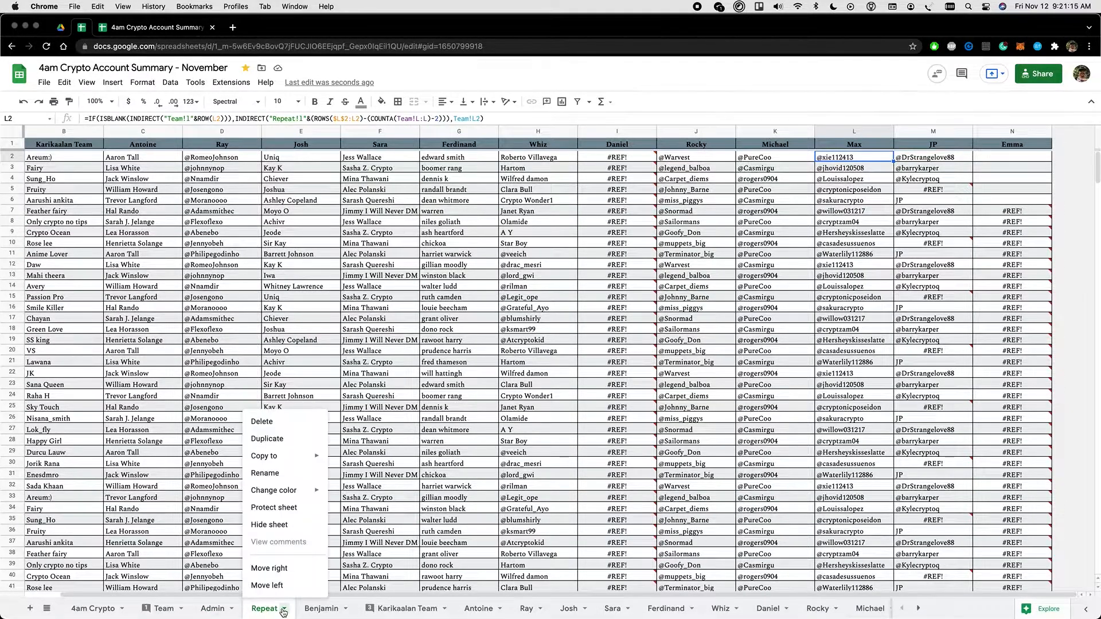
left_click(269, 524)
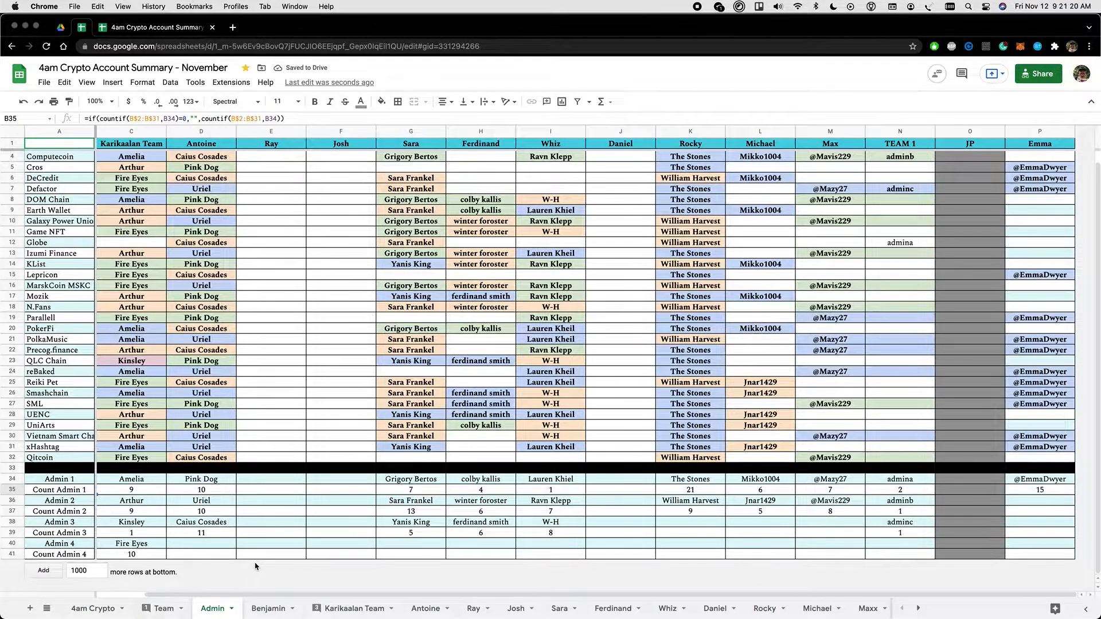
left_click(47, 609)
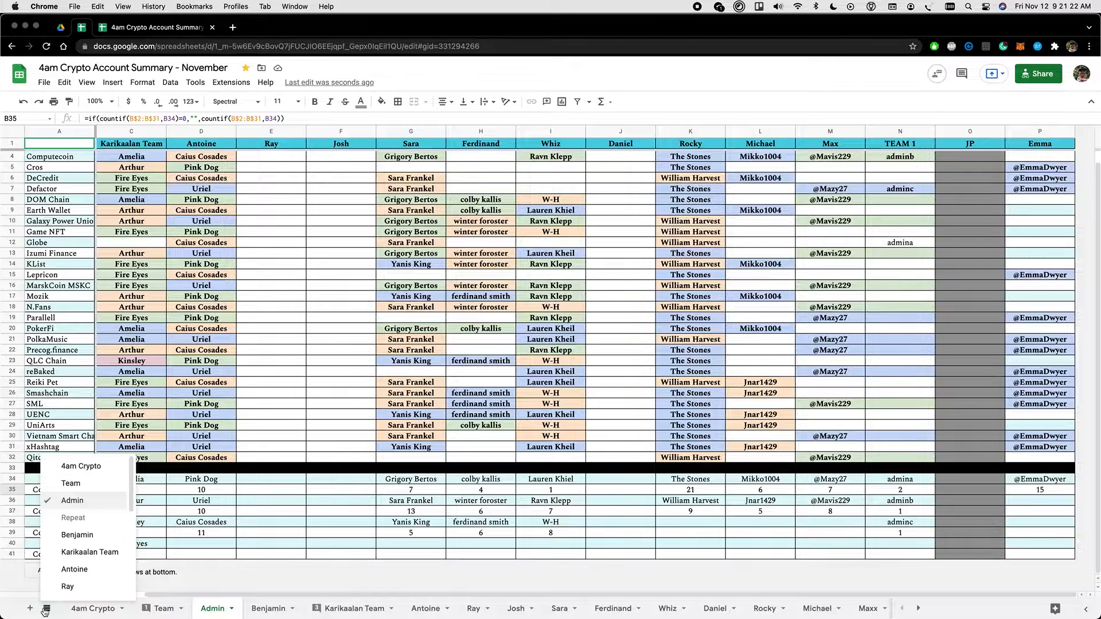
left_click(72, 517)
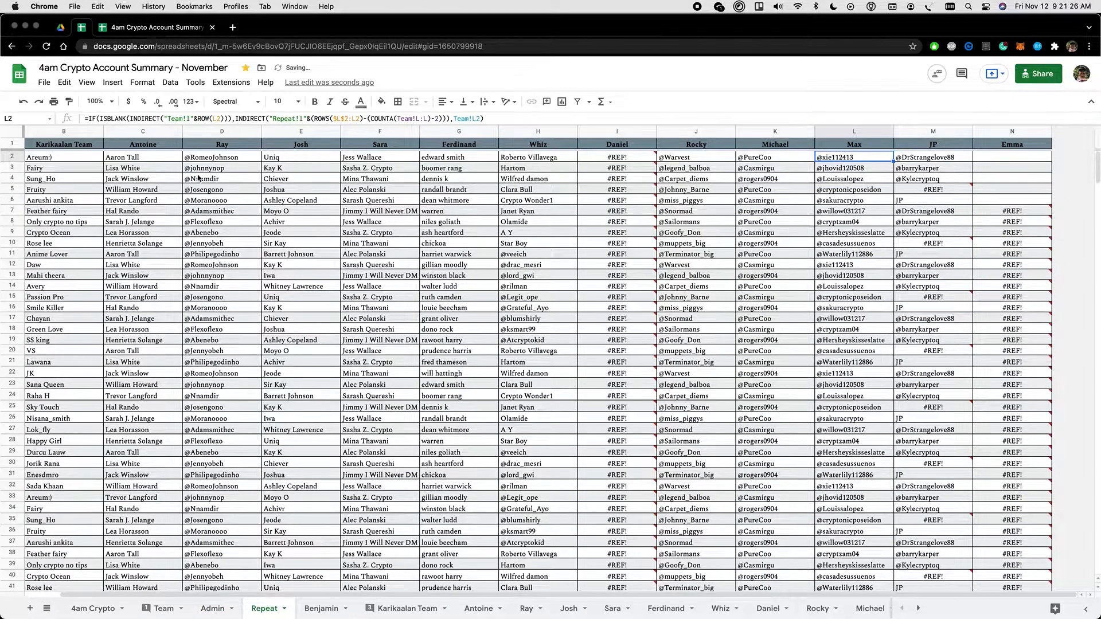
View the Team sheet and move the Repeat sheet in between the Team and Admin sheets.
left_click(162, 608)
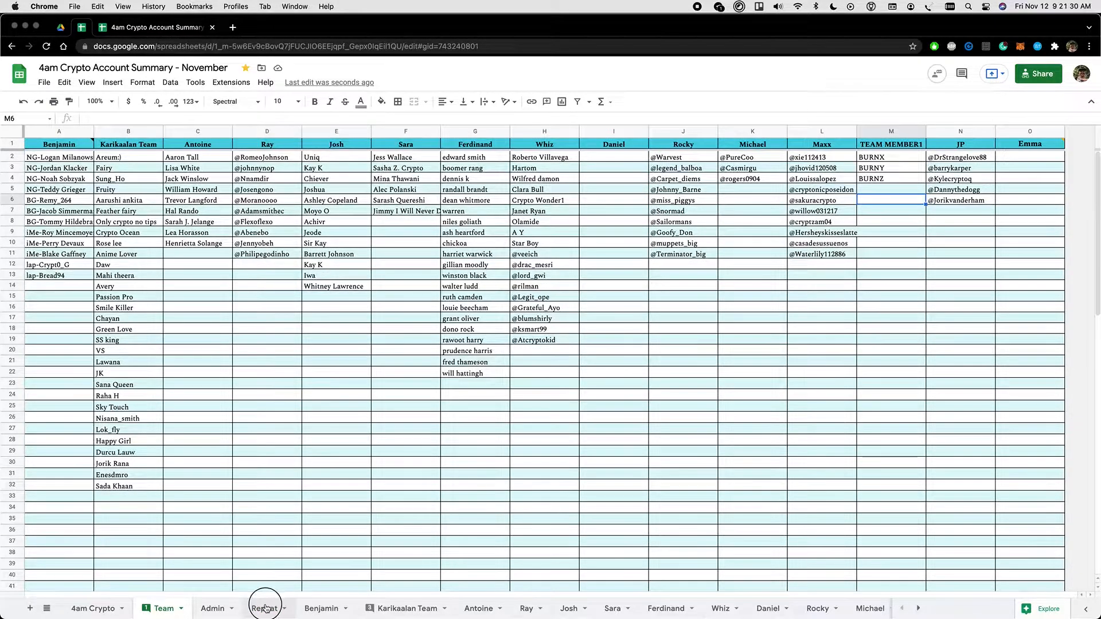
left_click(264, 608)
left_click_drag(230, 608, 224, 607)
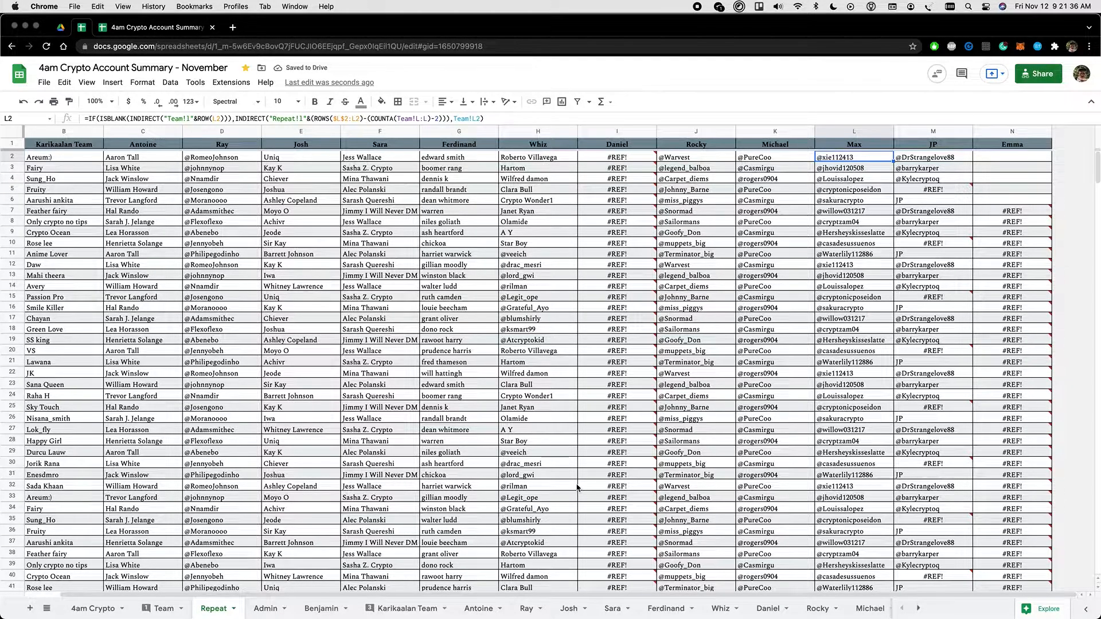
Insert a column to the right of column L on the Repeat sheet and enter the header "Team member new" in M1.
right_click(864, 130)
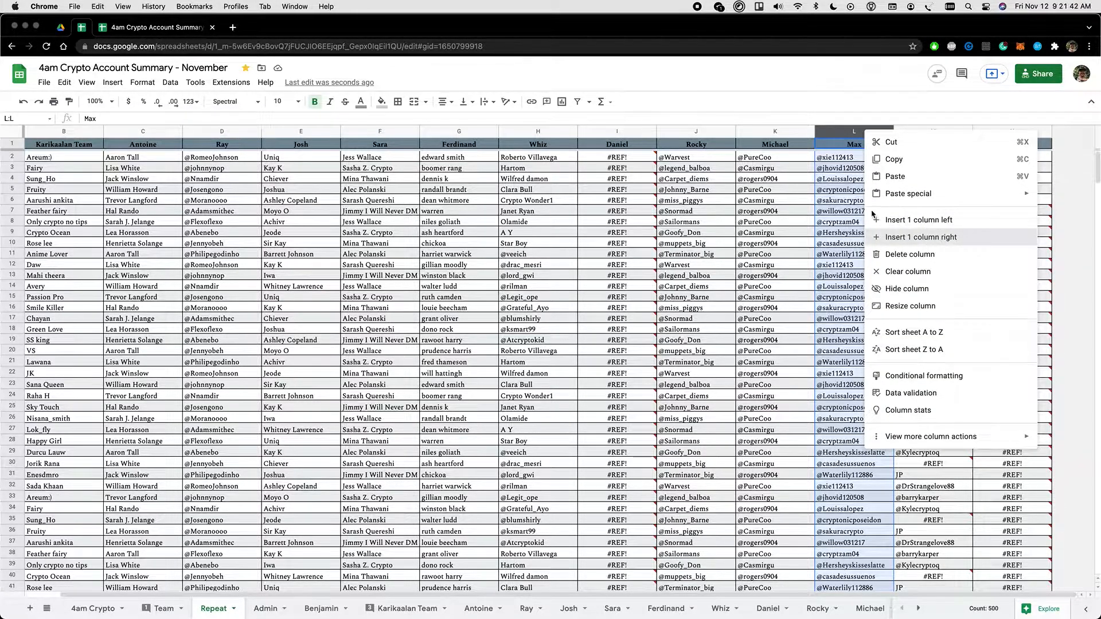
left_click(935, 237)
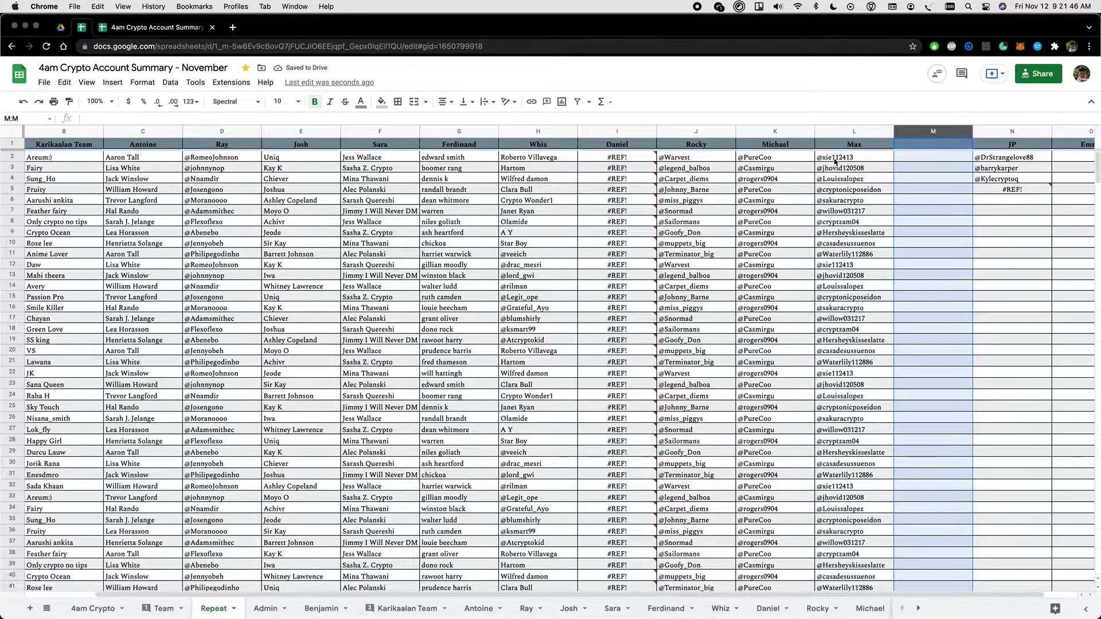
left_click(918, 143)
type("Team member new")
key("Return")
key("Left")
key("Up")
key("Right")
key("alt+Up")
key("Up")
key("Up")
key("Up")
key("Up")
key("Up")
key("alt+Down")
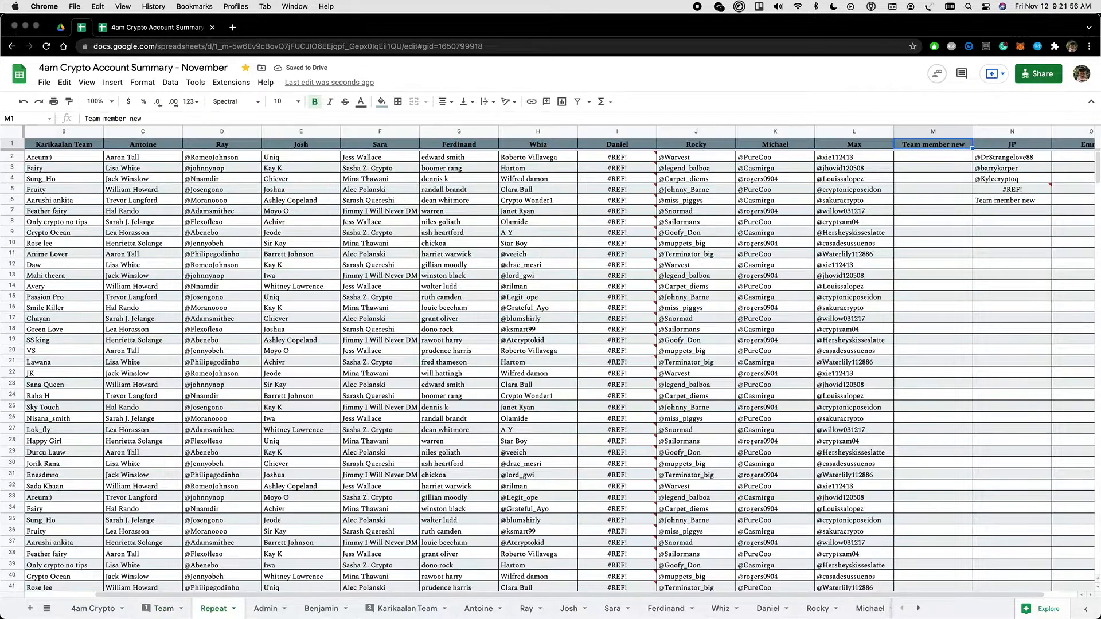
Replace the new column's header in M1 with TEAM MEMBER1.
key("super+z")
key("Down")
key("Left")
key("Right")
key("Down")
Copy the formulas from L2 down to row 500 into the TEAM MEMBER1 column starting at M2.
key("Up")
key("Up")
key("Left")
key("Down")
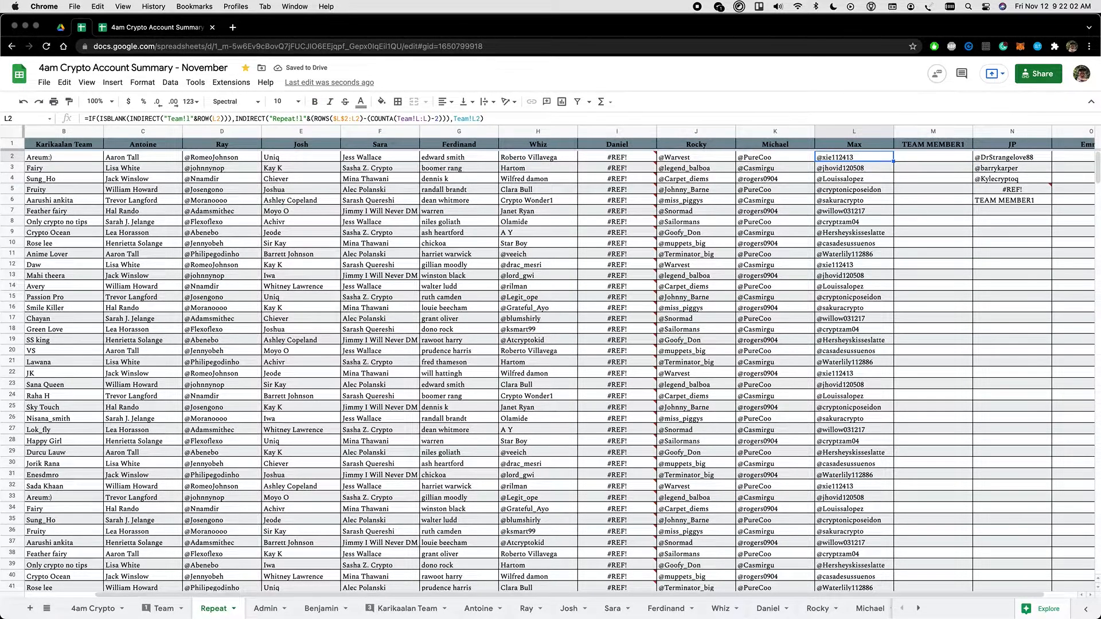
key("super+shift+Down")
key("super+c")
key("Right")
key("super+v")
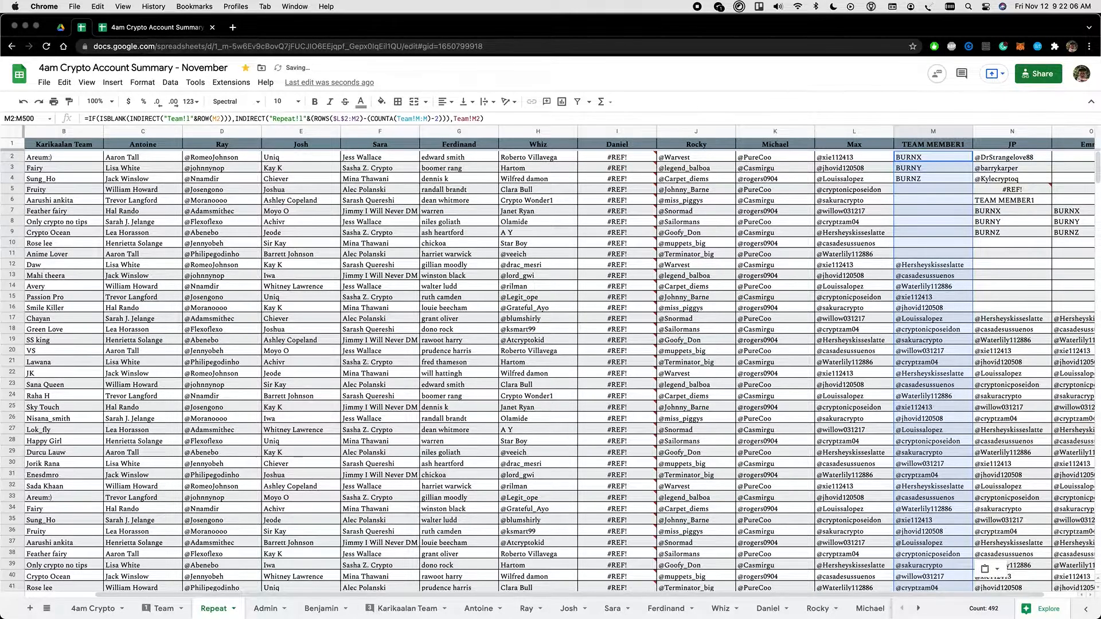
key("Left")
key("Right")
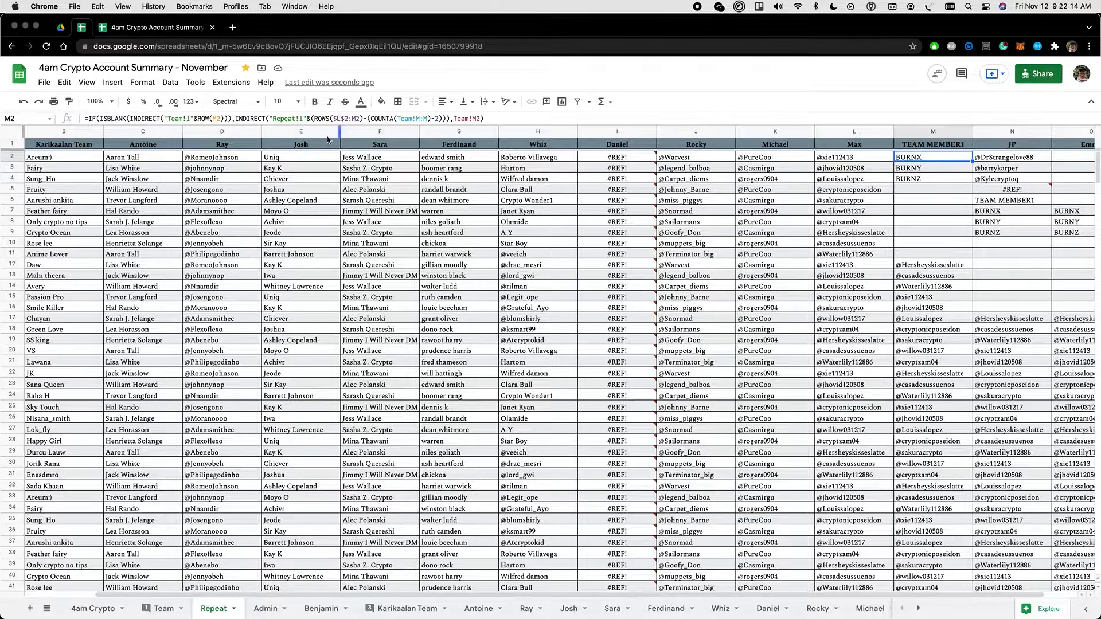
Edit the M2 formula so that its column L references become Team!m, Repeat!m and $m$2.
left_click(189, 117)
key("BackSpace")
type("m")
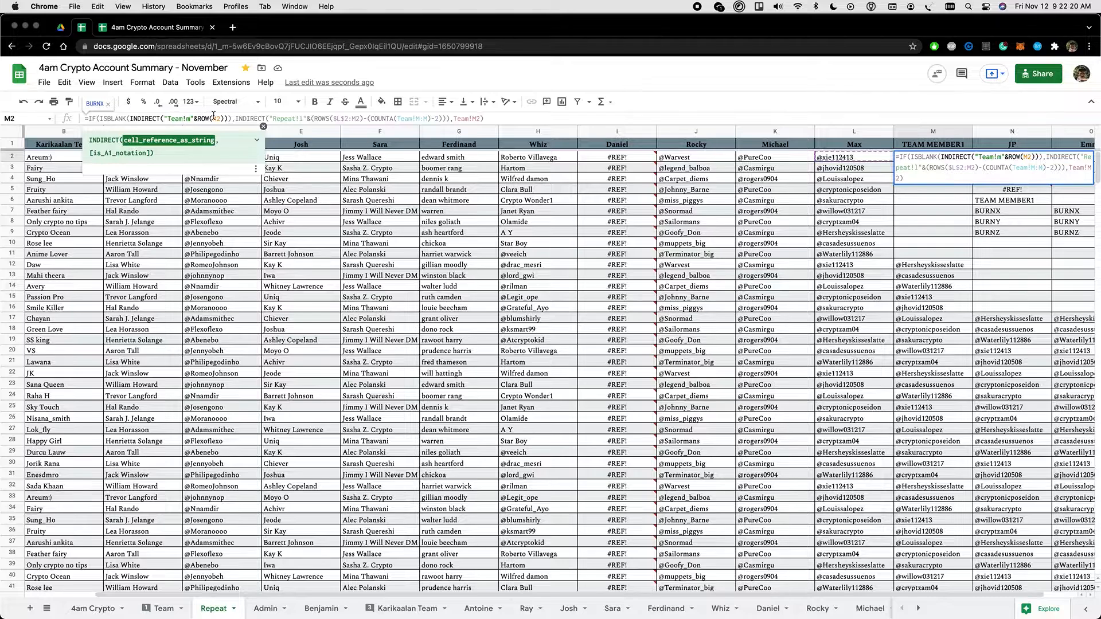
left_click(304, 117)
key("BackSpace")
type("m")
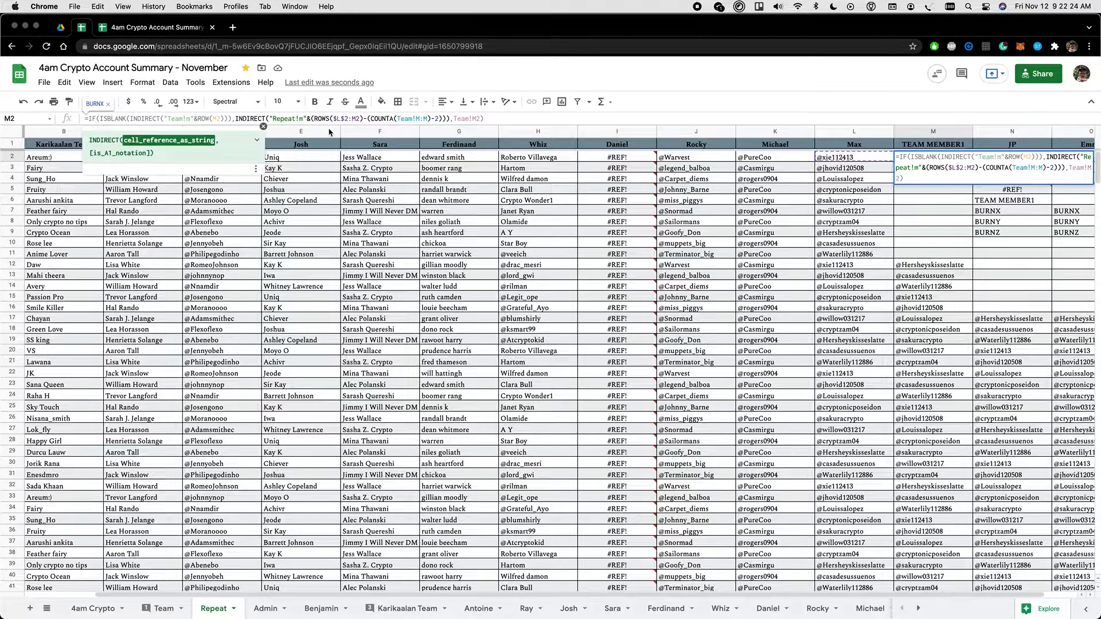
left_click(338, 118)
key("BackSpace")
type("m")
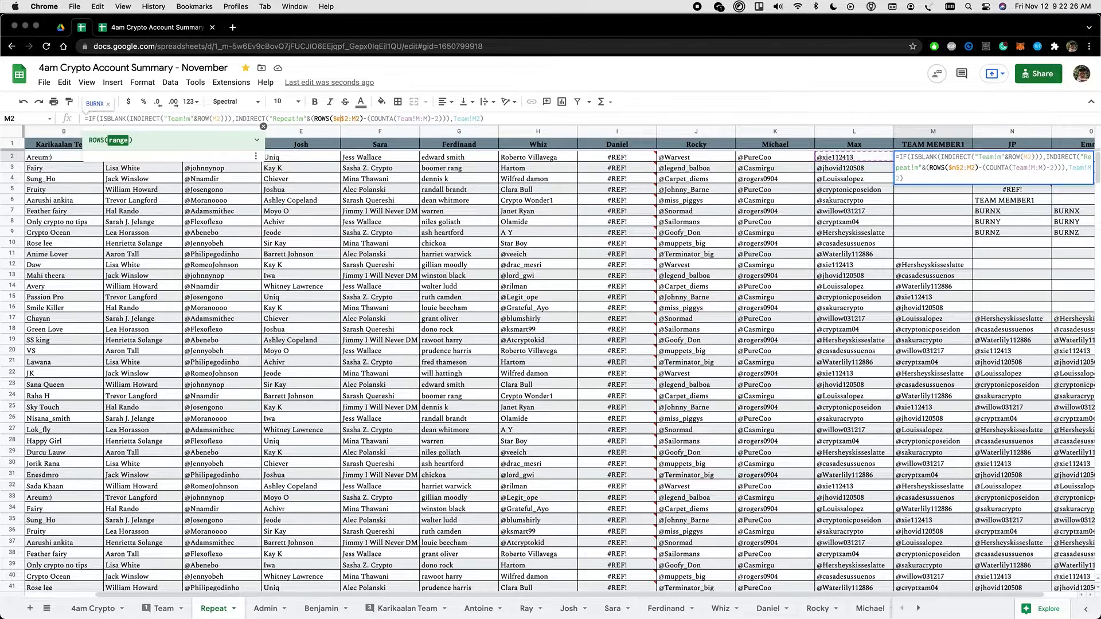
key("Return")
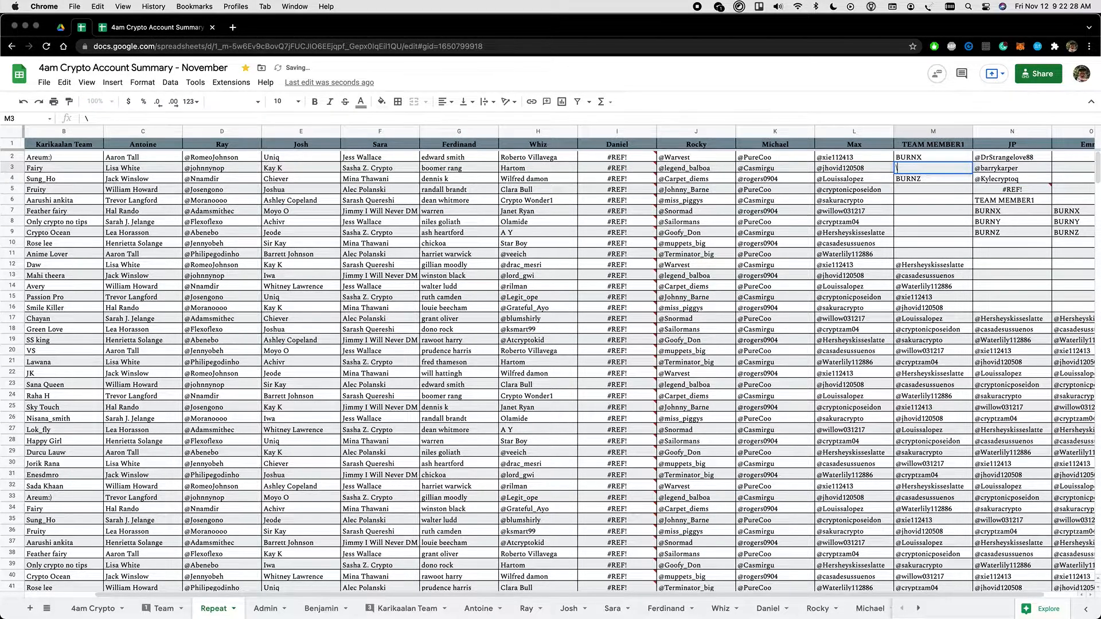
Copy the M2 formula down the TEAM MEMBER1 column through M500.
key("Up")
key("super+c")
key("super+shift+Down")
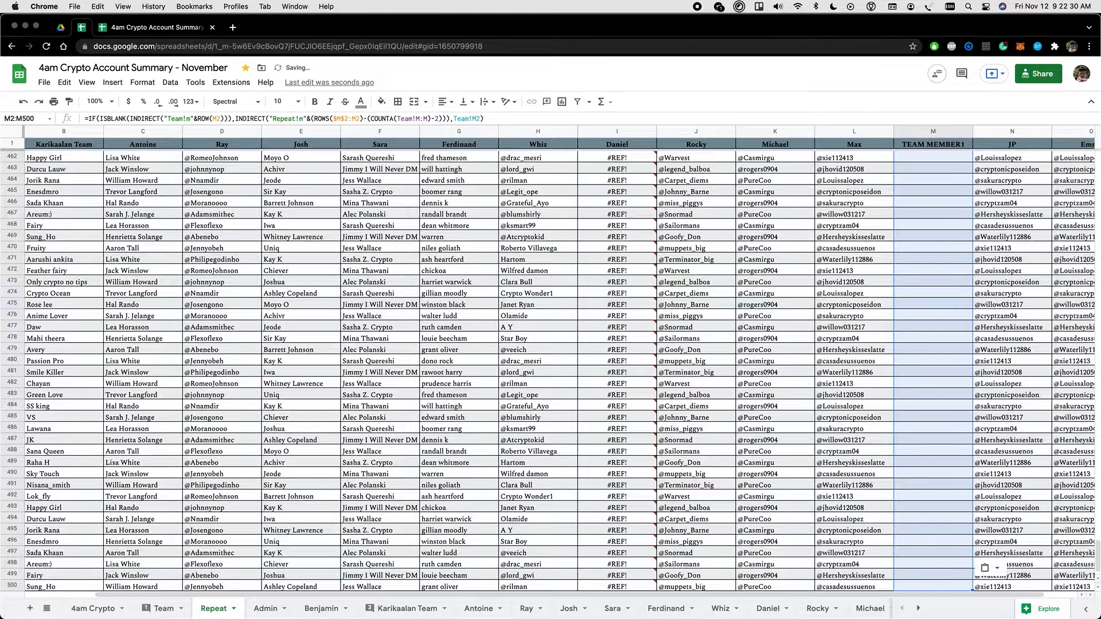
key("super+v")
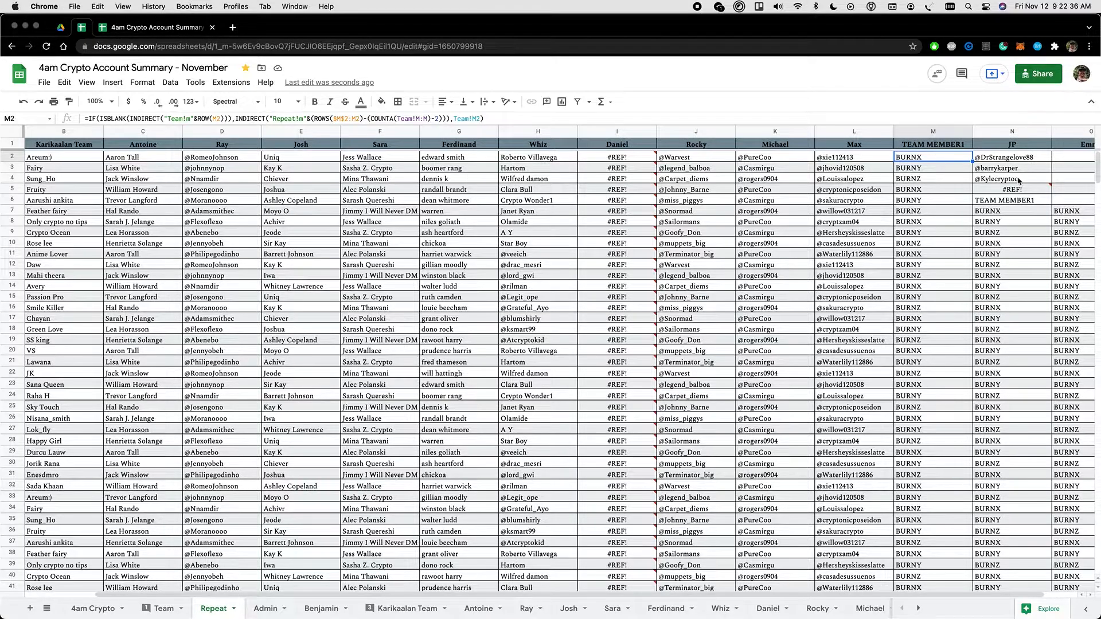
Change the N2 formula's text references to Team!n and Repeat!n and copy the formula down column N.
left_click(1025, 158)
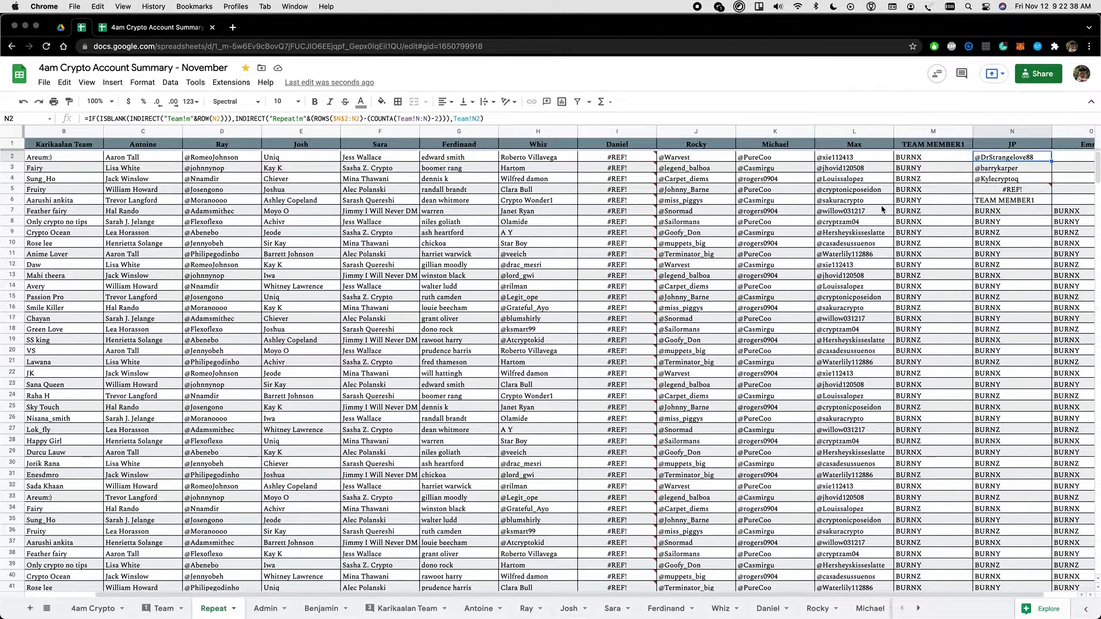
scroll(743, 152, "right", 2)
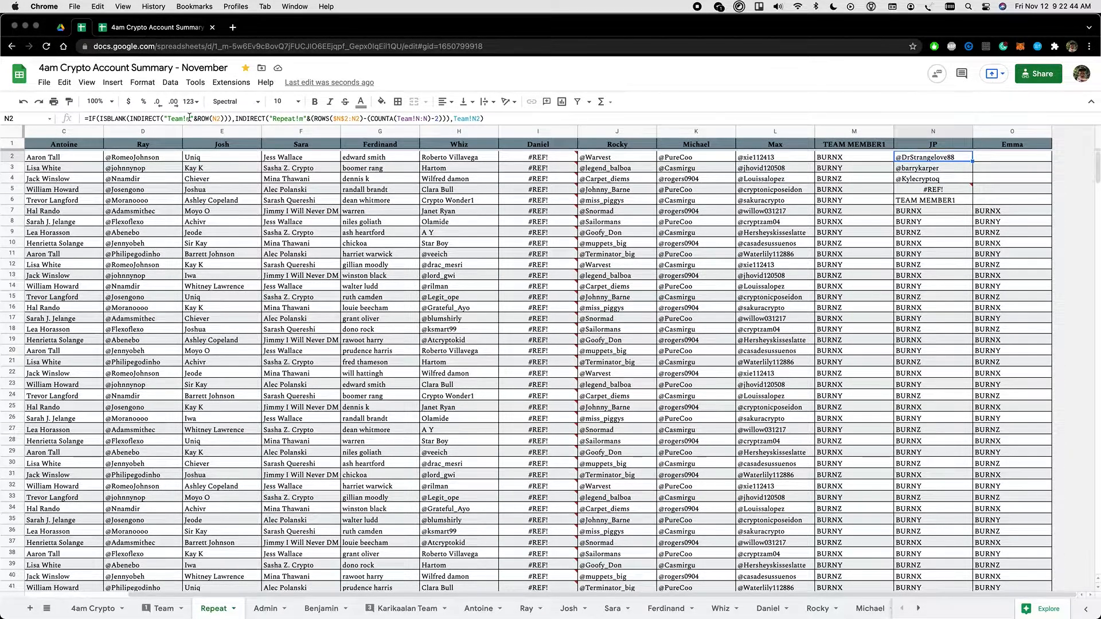
left_click(189, 116)
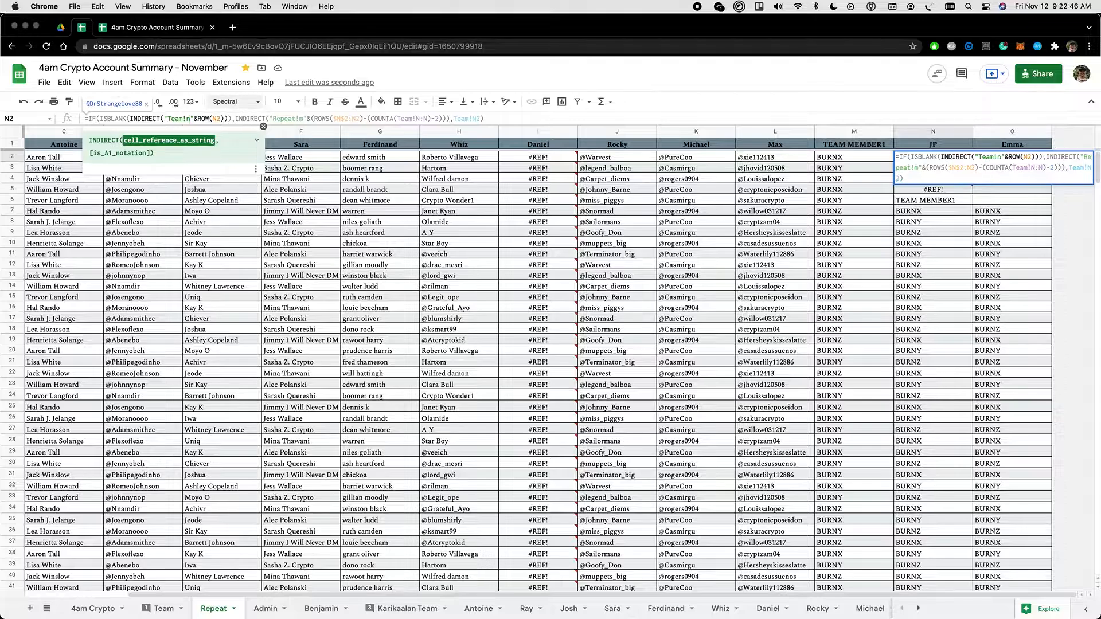
left_click(304, 118)
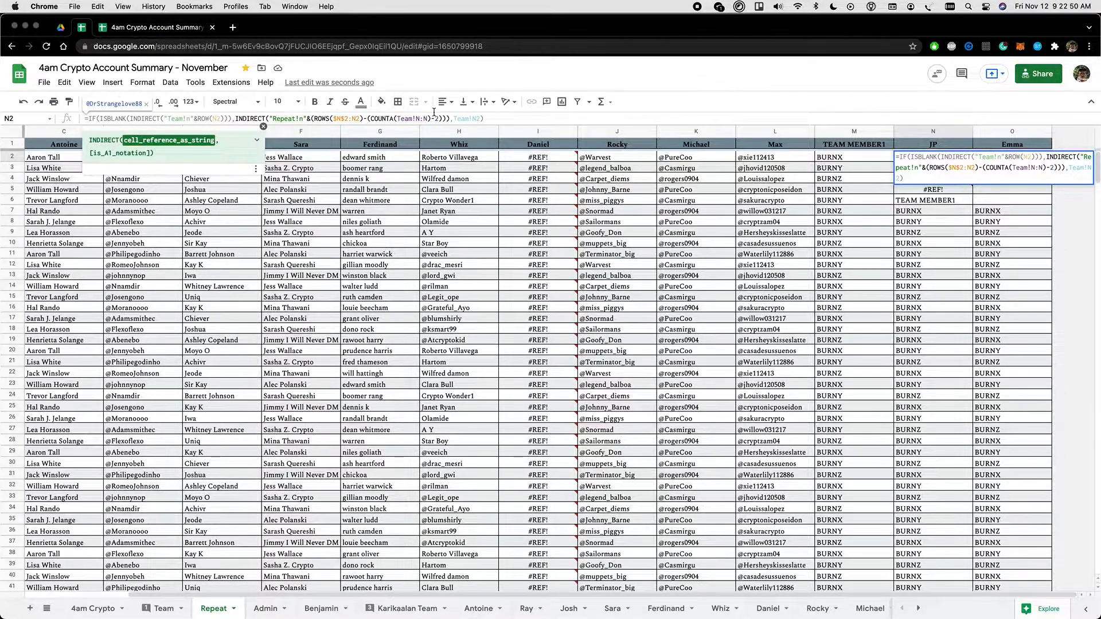
key("Return")
key("Up")
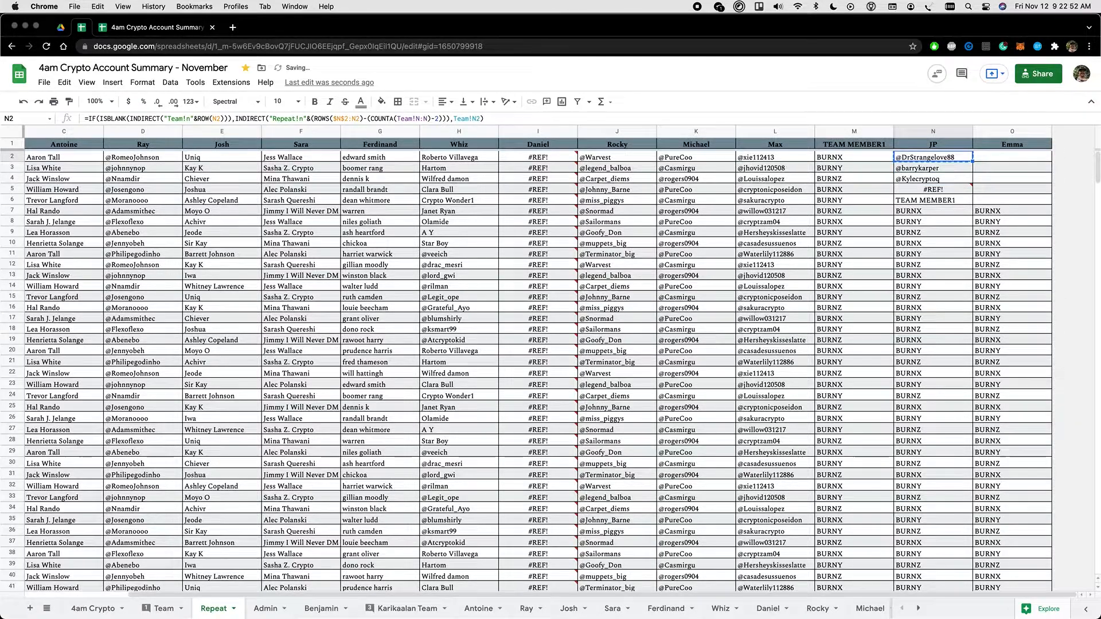
Change the text references in the O2 formula to Team!o and Repeat!o.
key("Right")
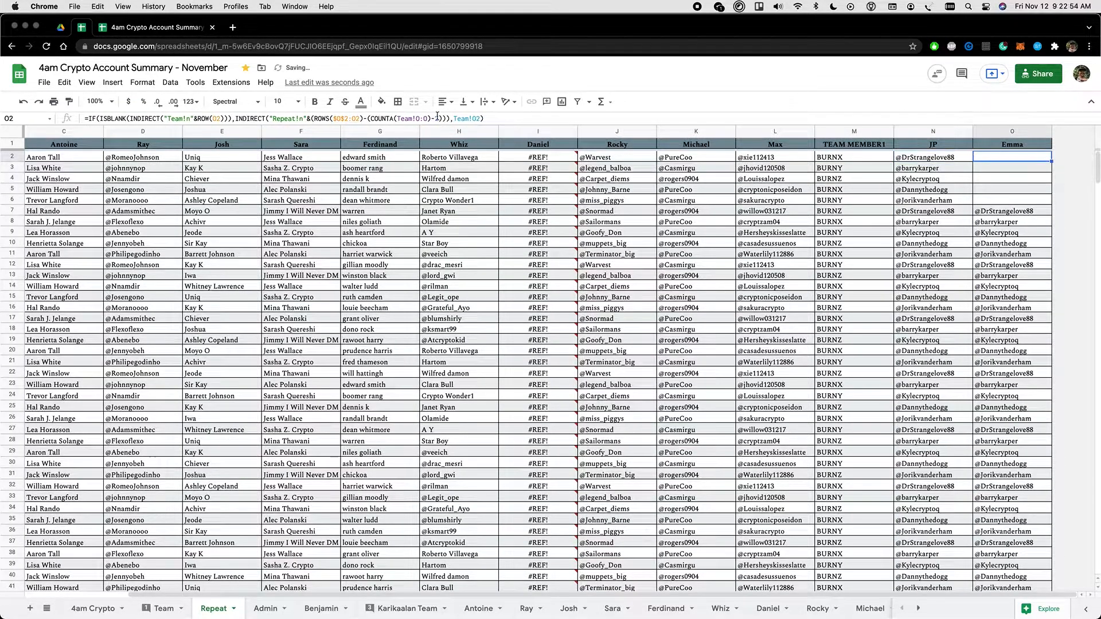
left_click(194, 117)
key("BackSpace")
type("o")
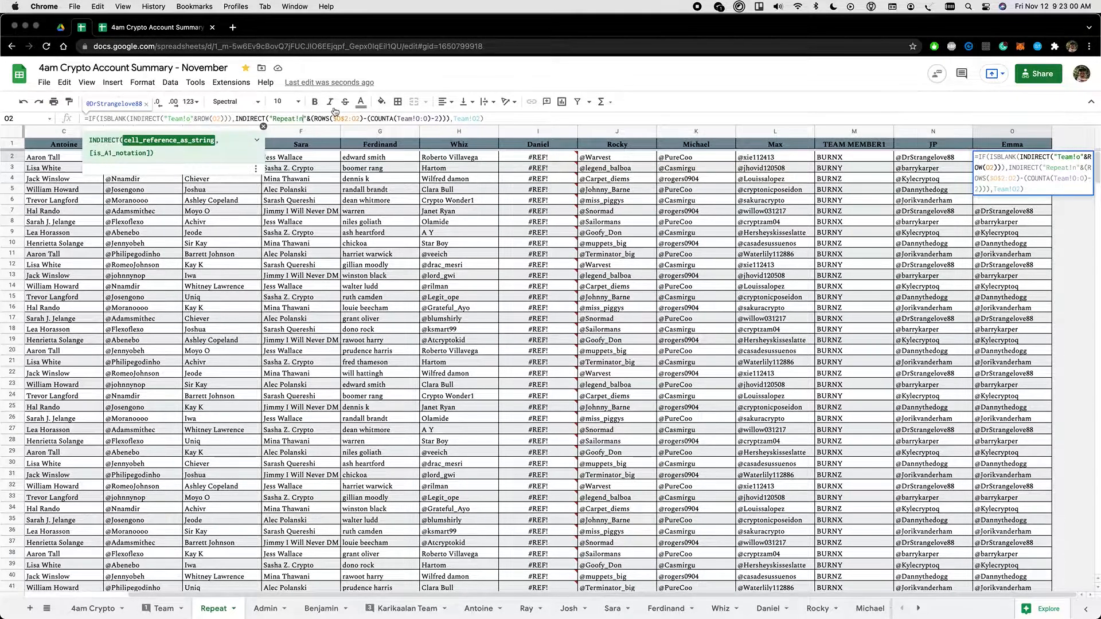
left_click(304, 118)
key("BackSpace")
type("o")
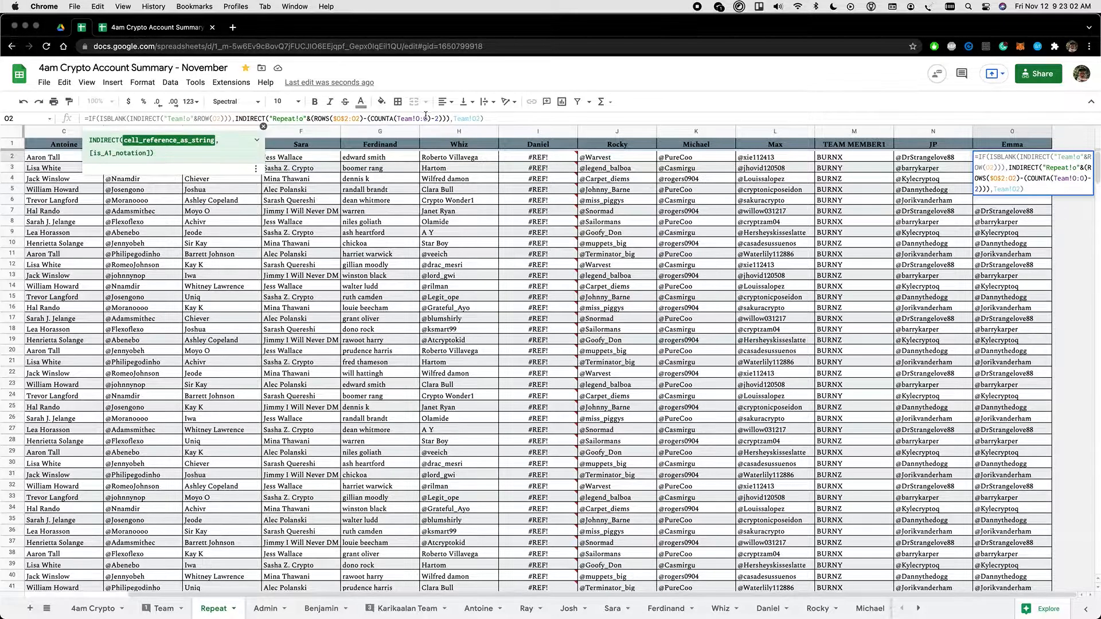
key("Return")
Fill the O2 formula down the rest of column O.
key("Left")
key("Up")
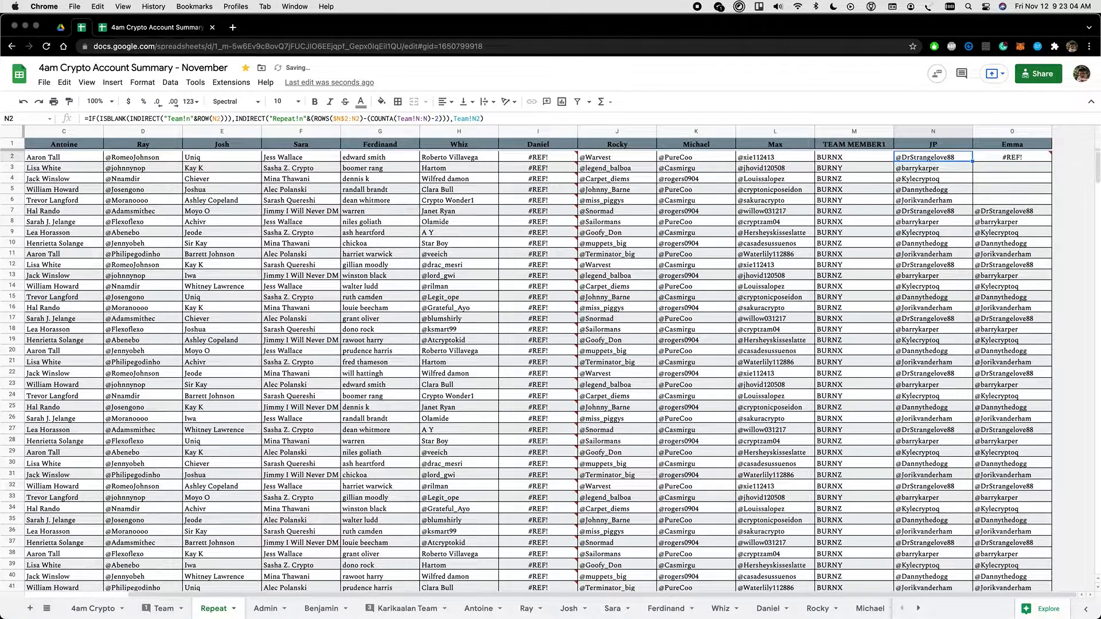
key("Right")
key("super+shift+Down")
key("super+d")
key("Left")
key("Right")
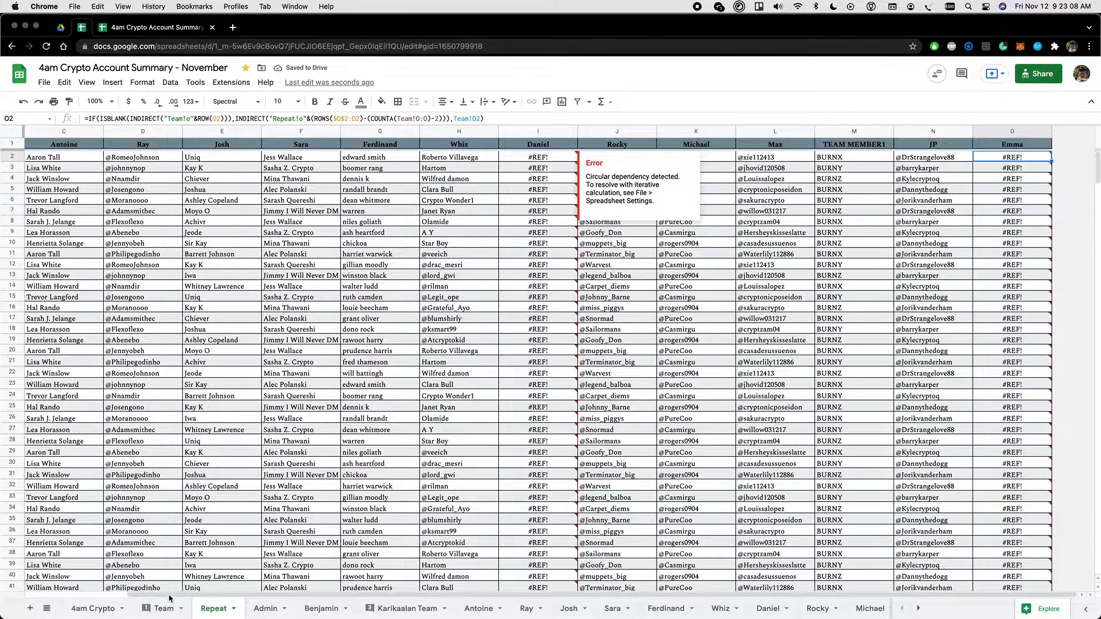
Enter burner b and burner c as test accounts in O2 and O3 of the Team sheet and check column O of Repeat.
left_click(165, 608)
left_click(1058, 154)
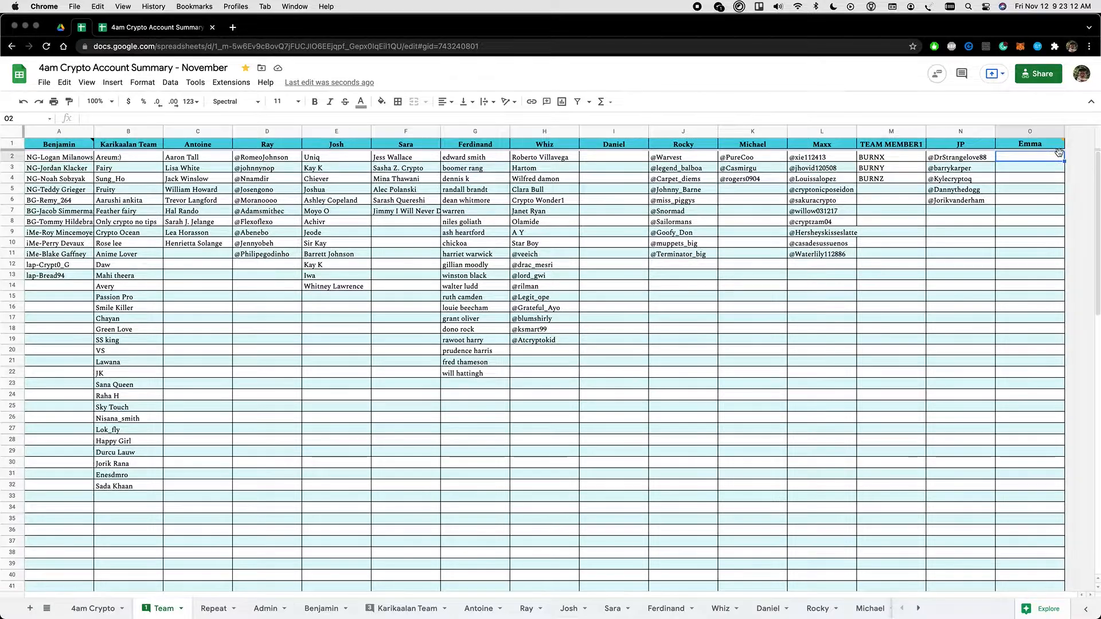
type("burner")
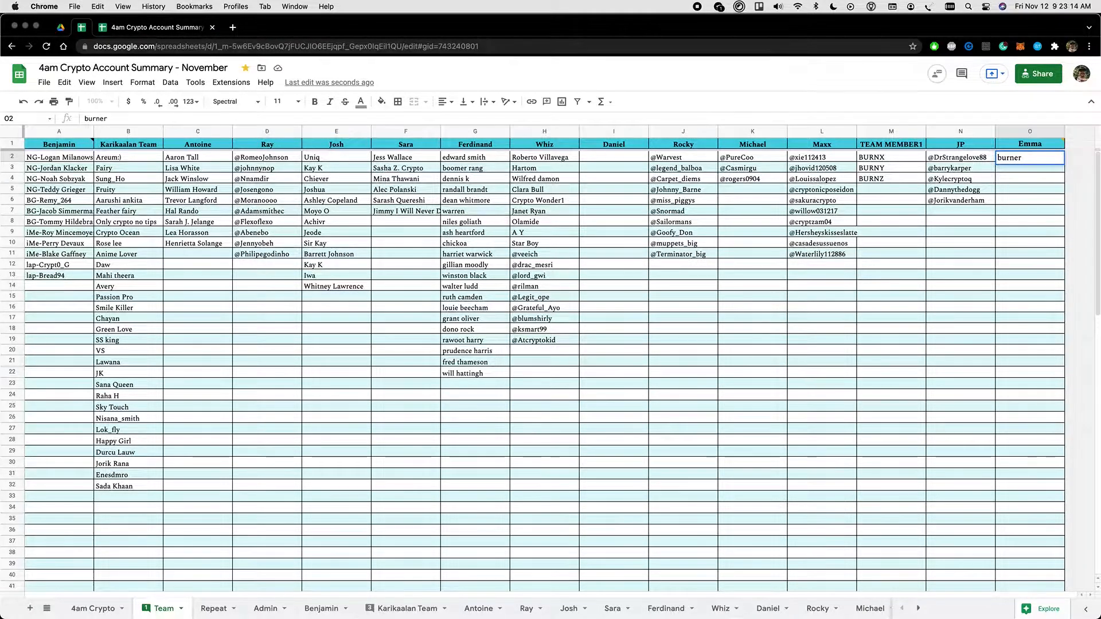
type(" b")
key("Return")
type("burner c")
key("Return")
key("alt+Down")
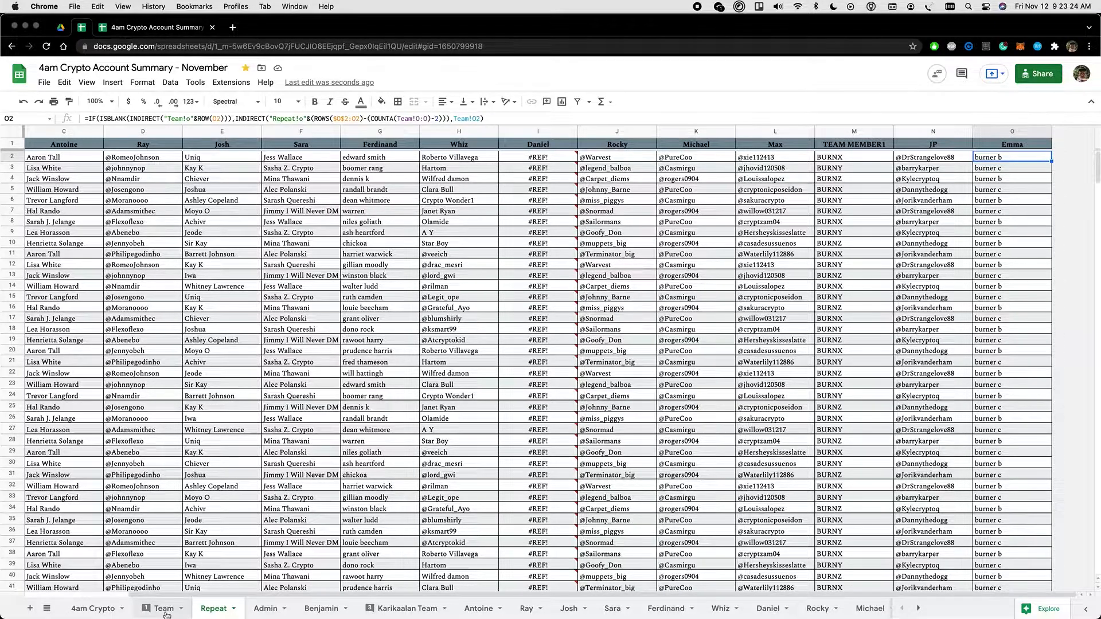
Undo the two test account entries in column O of the Team sheet.
left_click(164, 609)
key("ctrl+z")
key("ctrl+z")
left_click(886, 157)
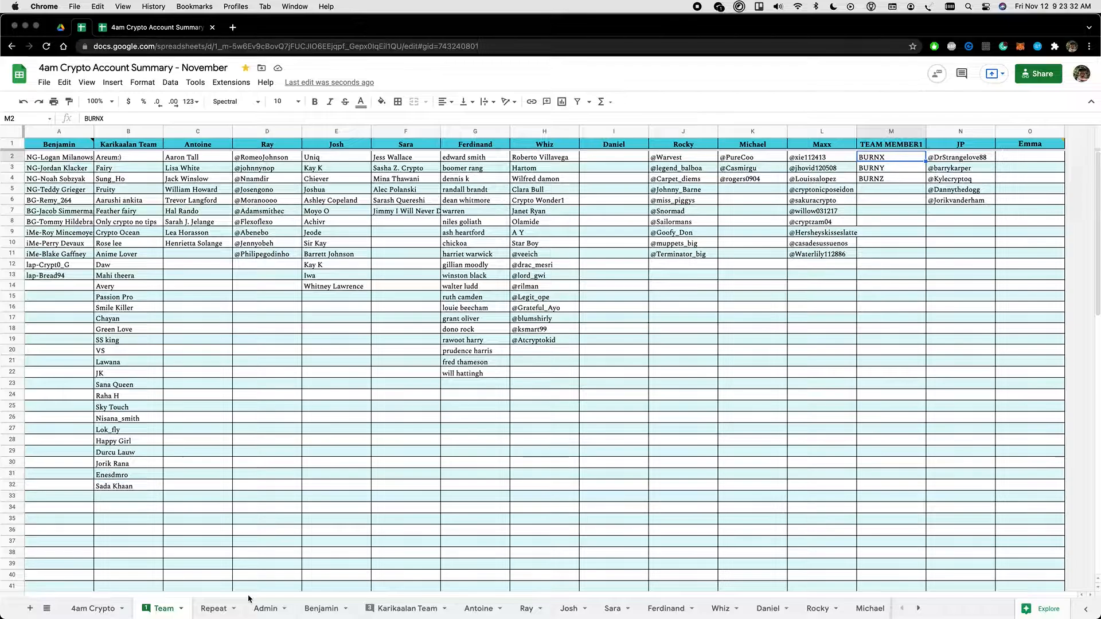
Return to the Repeat sheet, look at its option for hiding the sheet, and view the Admin sheet.
left_click(217, 611)
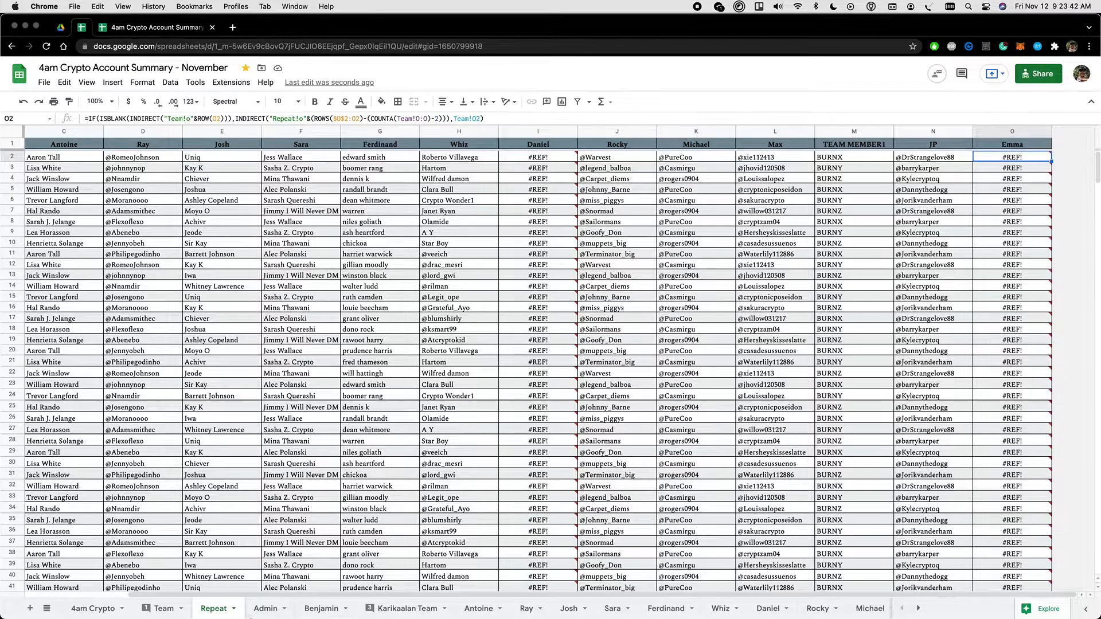
left_click(233, 609)
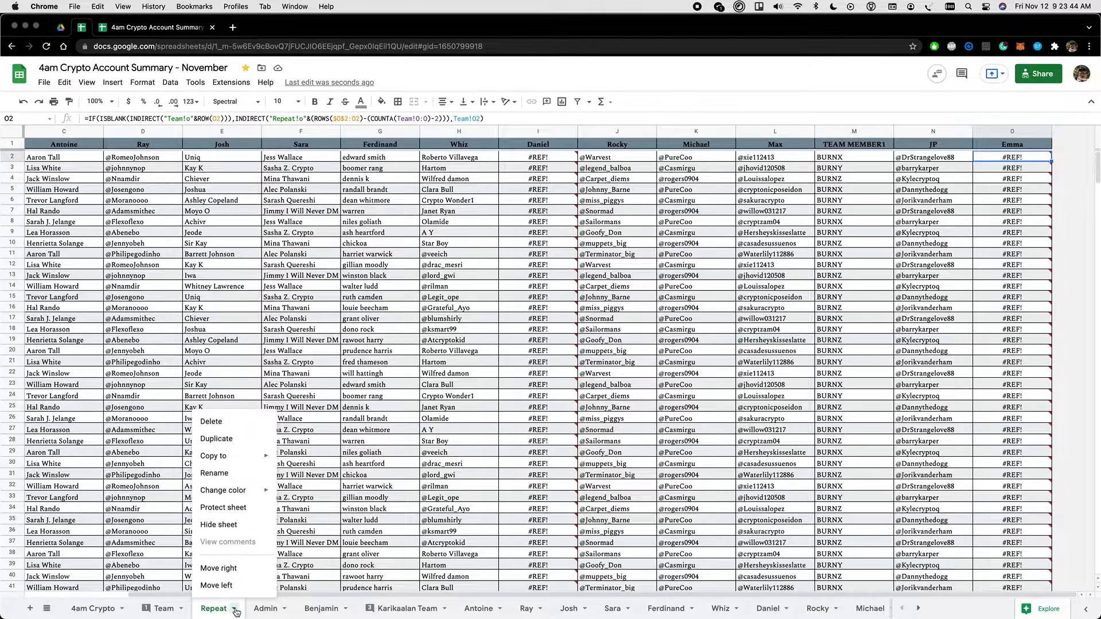
left_click(223, 525)
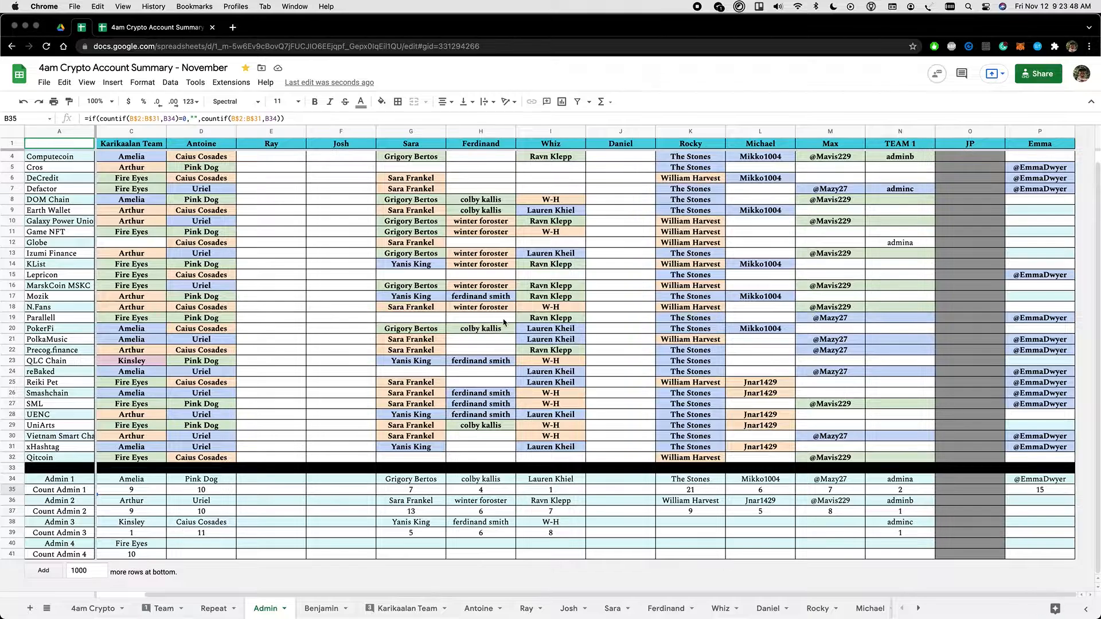
Unhide columns A to AO on the first team member's sheet and inspect the Priority and Proportion formulas in E3 and F3.
left_click(335, 608)
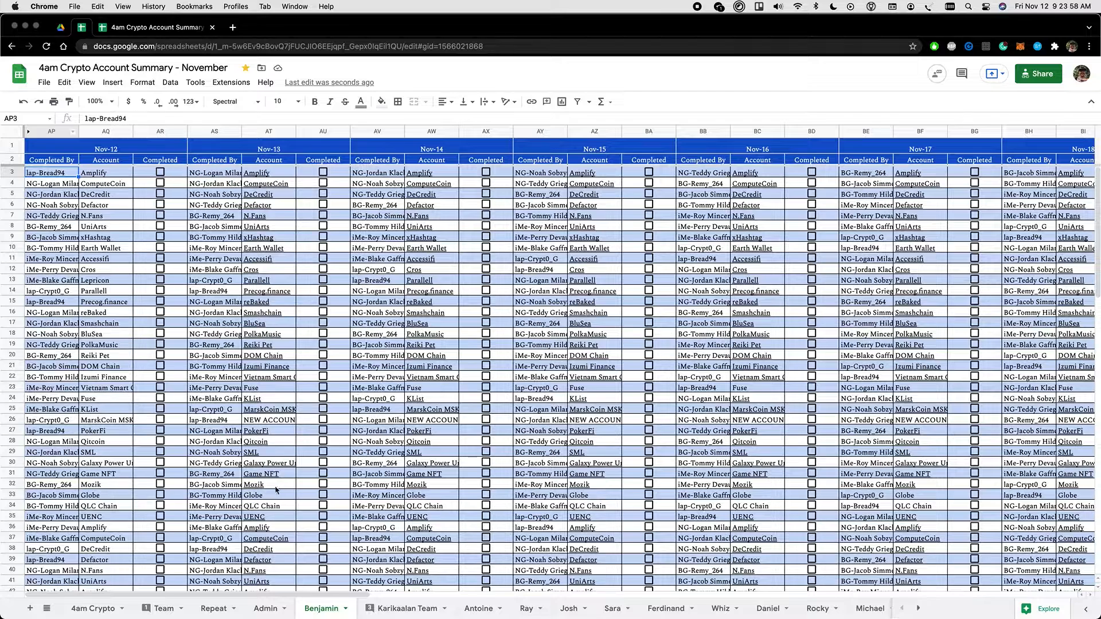
left_click(28, 132)
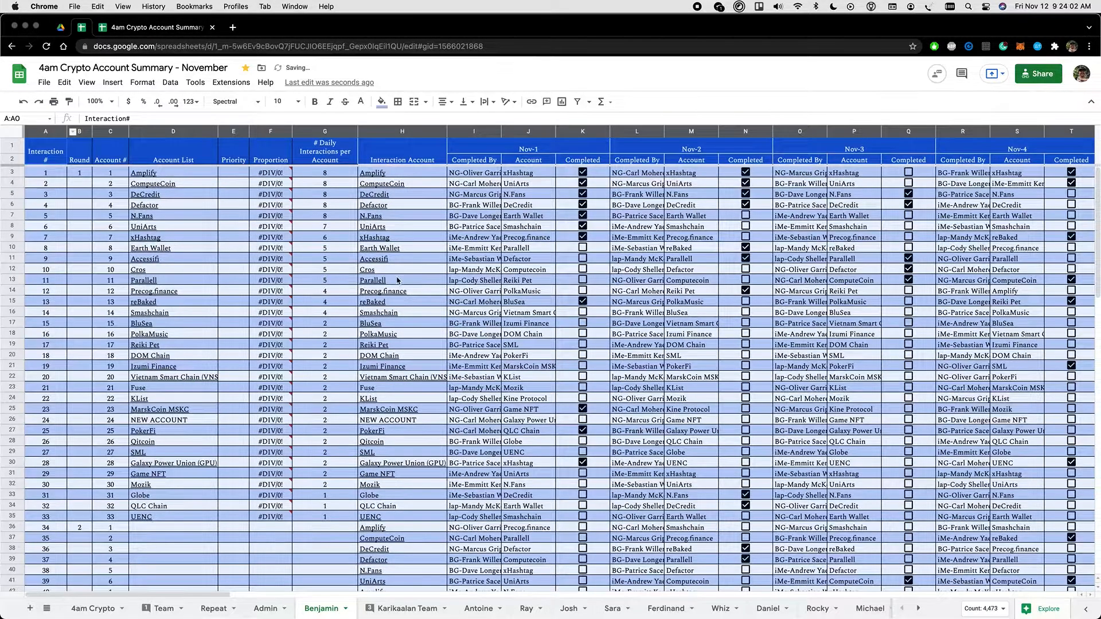
mouse_move(393, 281)
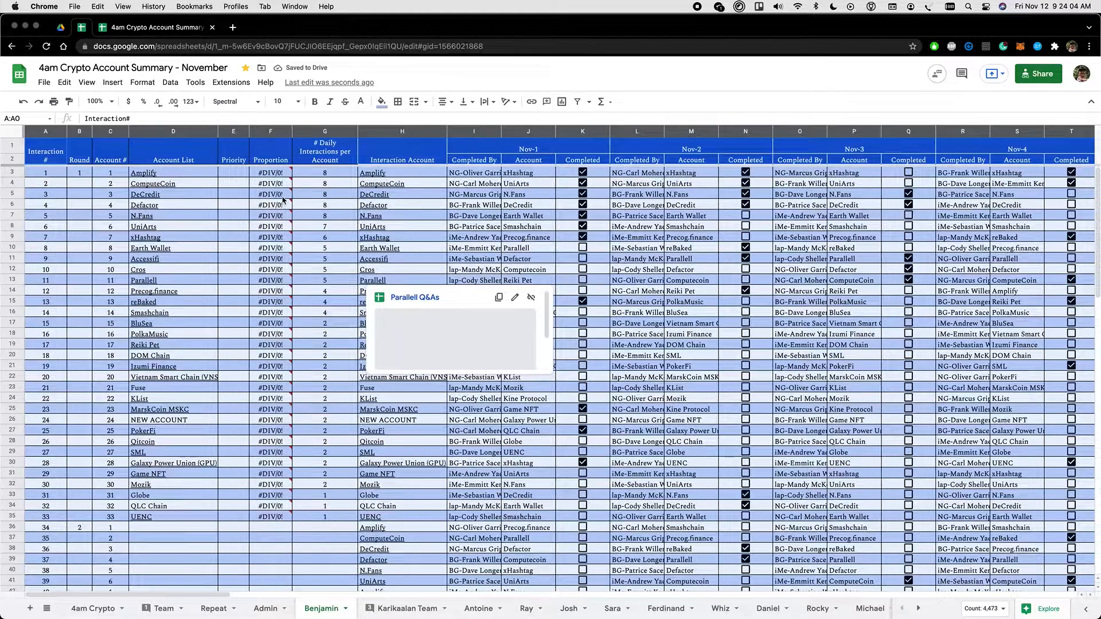
left_click(282, 175)
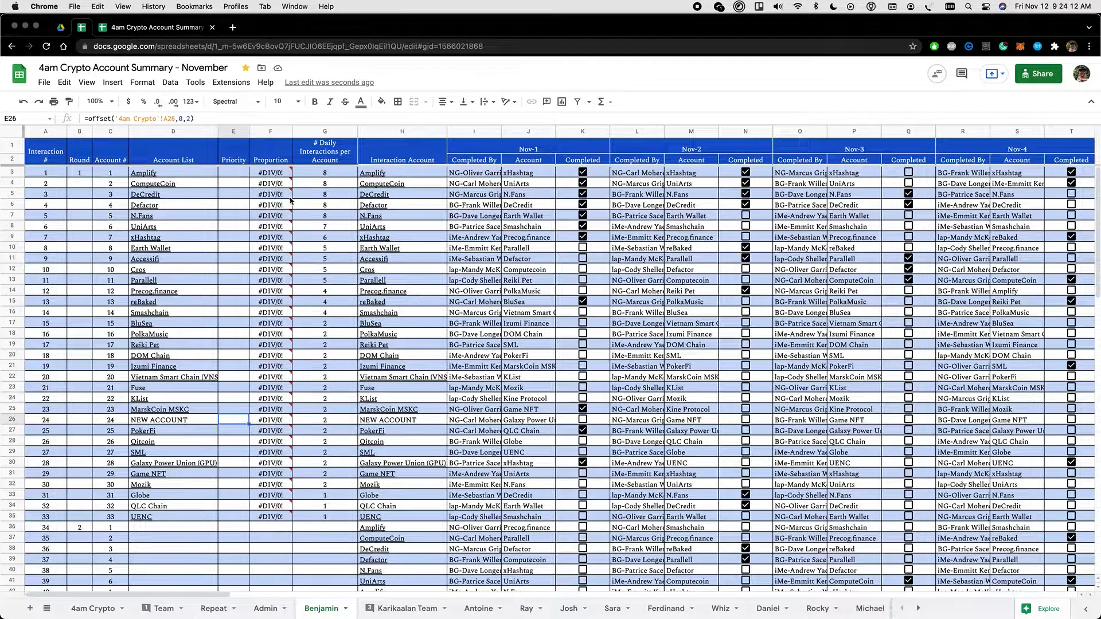
mouse_move(290, 171)
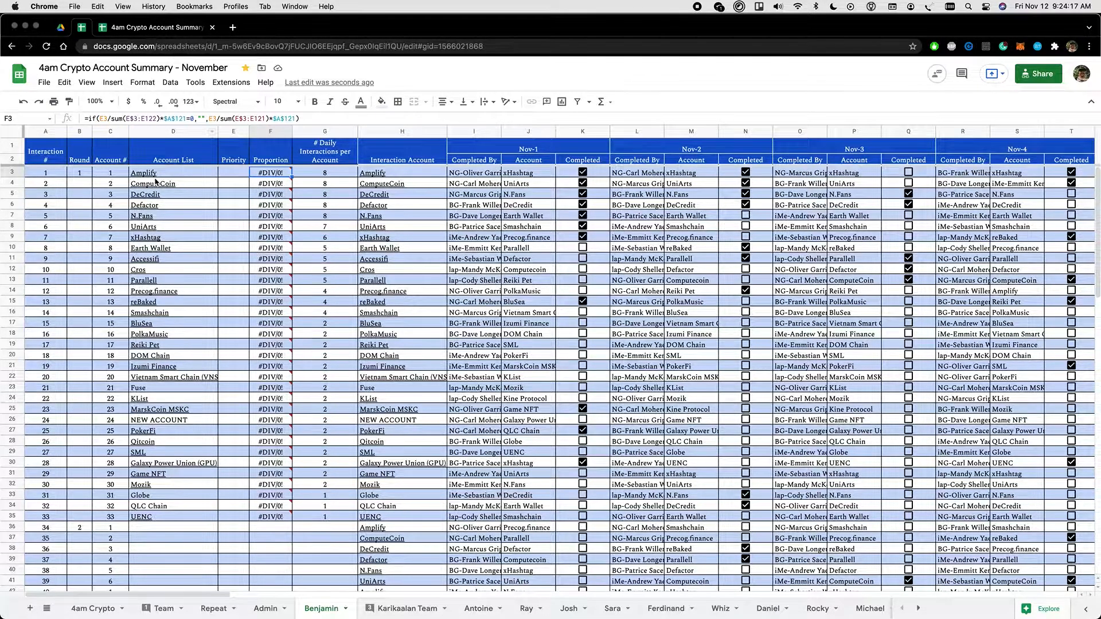
left_click(235, 176)
left_click(279, 176)
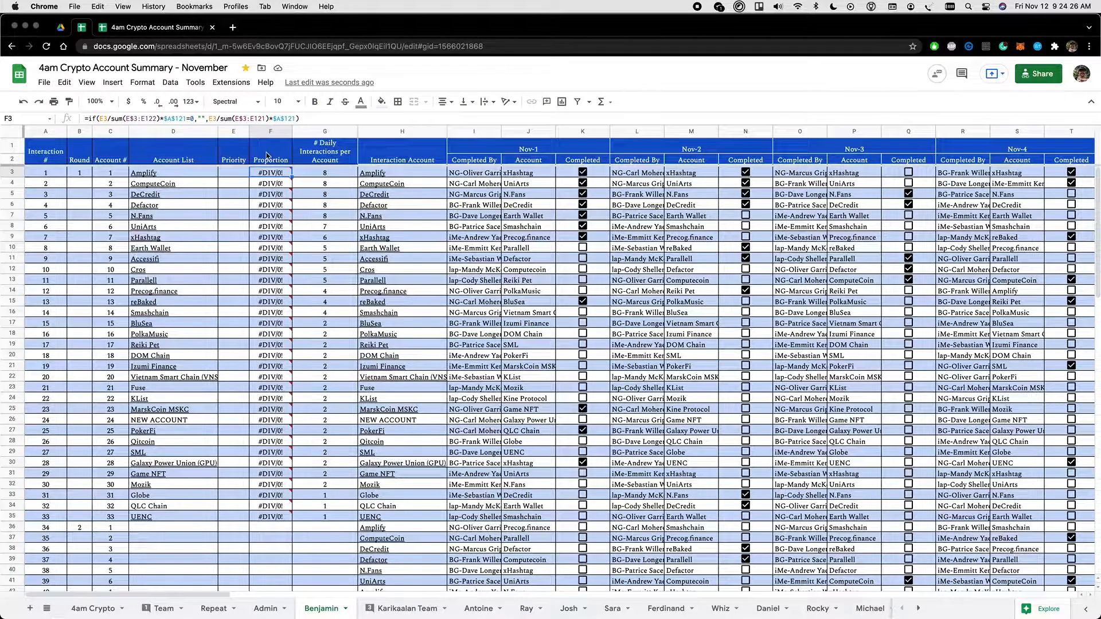
Switch to the Master spreadsheet, inspect the same team member's account list and priority formulas, and copy D3:G3.
left_click(168, 28)
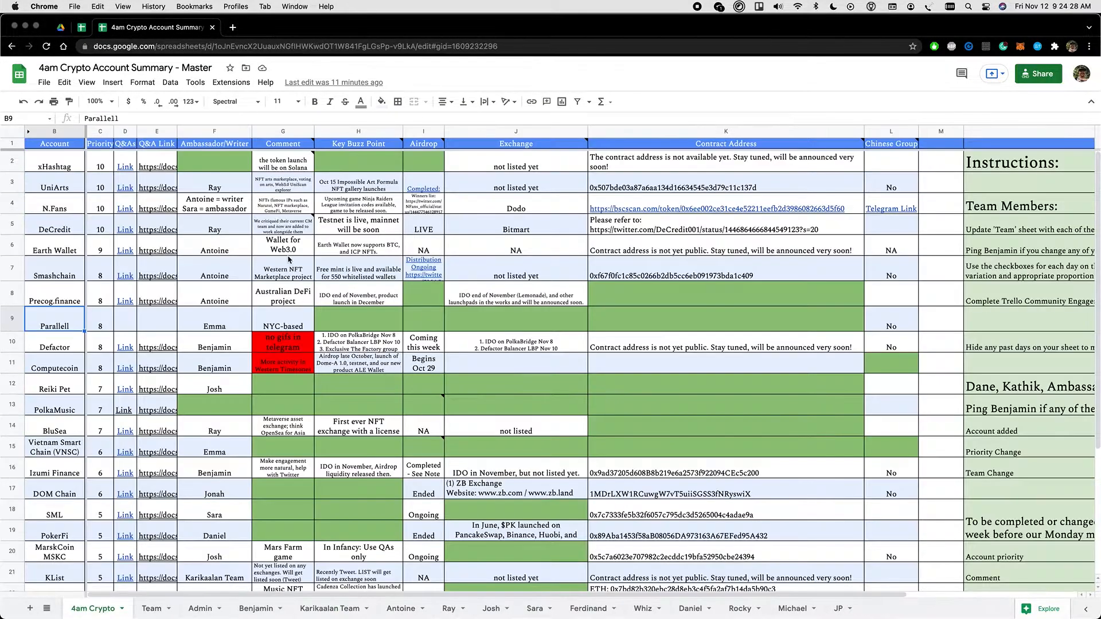
left_click(246, 608)
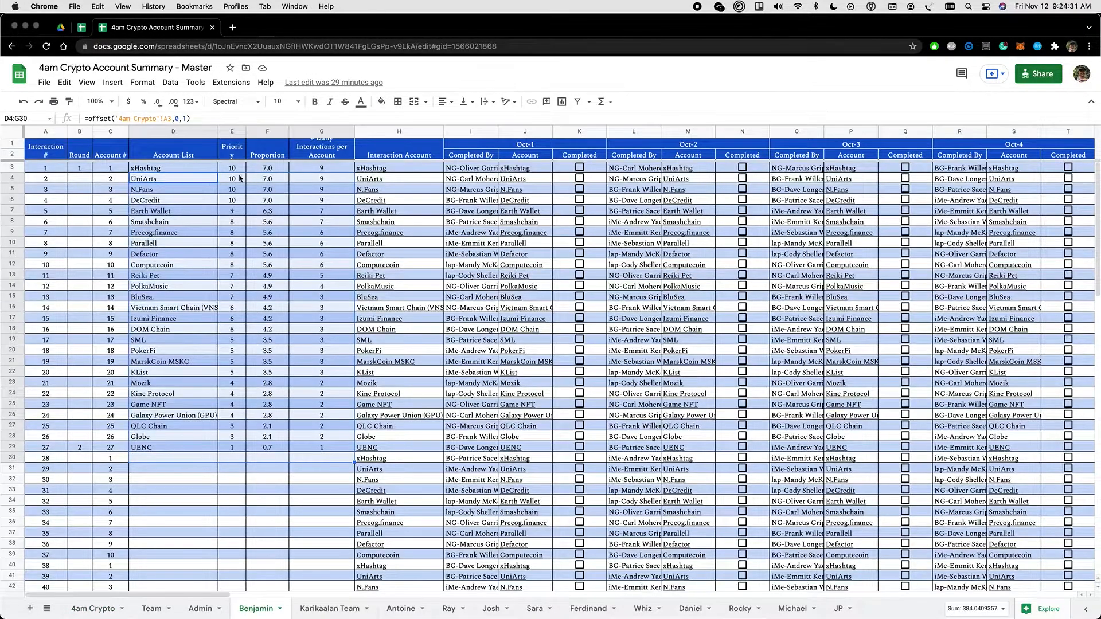
left_click(184, 172)
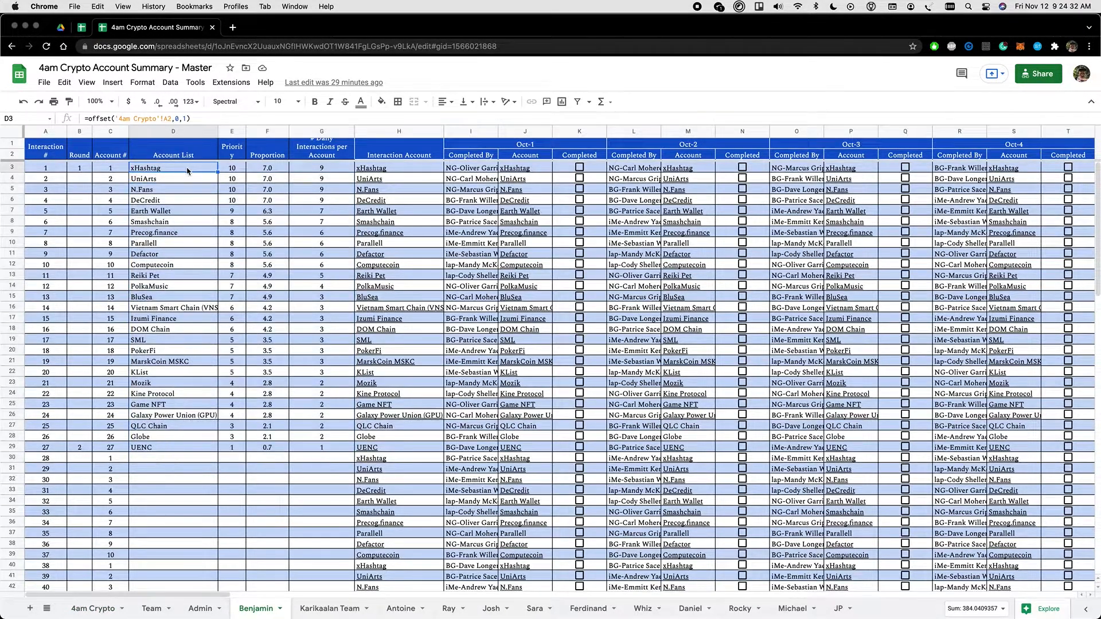
left_click(233, 170)
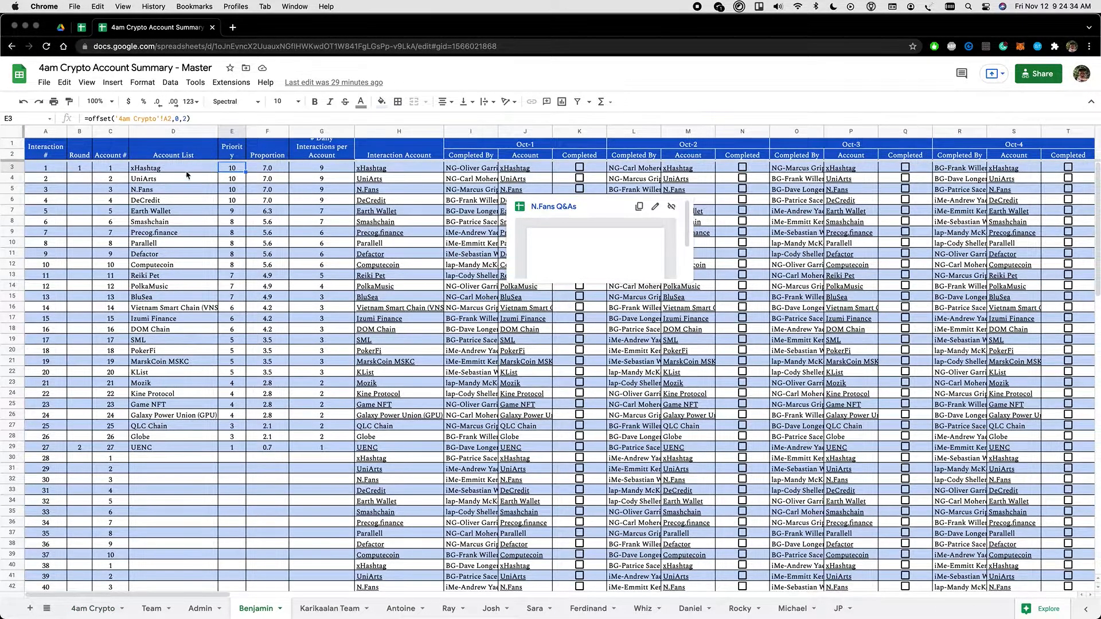
left_click(188, 169)
left_click(338, 169, "shift")
key("super+c")
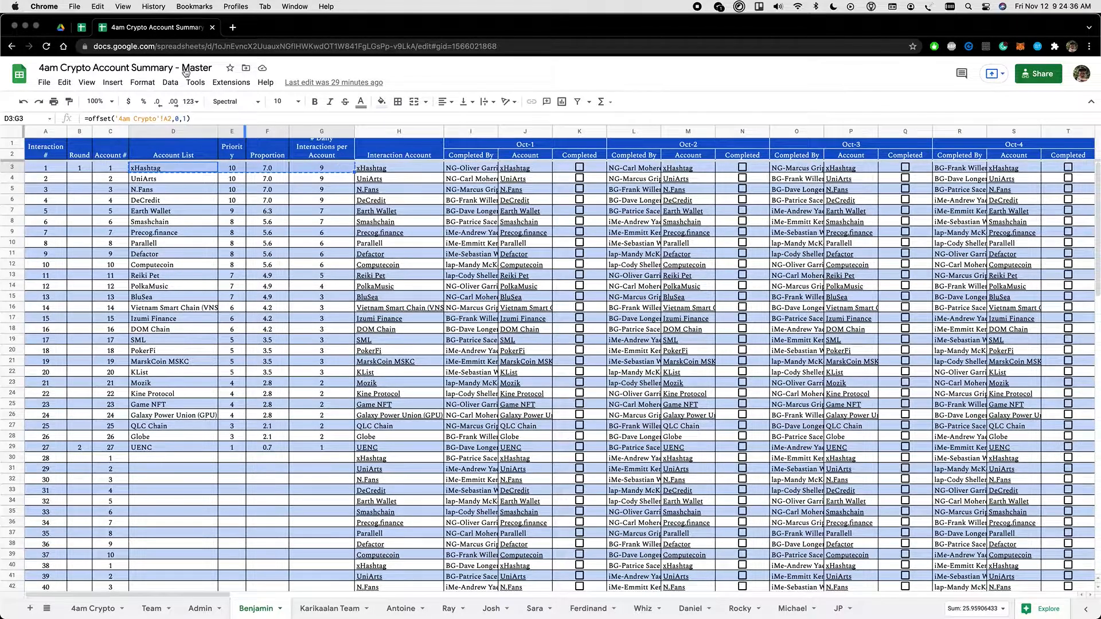
Paste the copied formulas into D3:G3 of the team member's November sheet and inspect the Priority formula in E3.
left_click(81, 29)
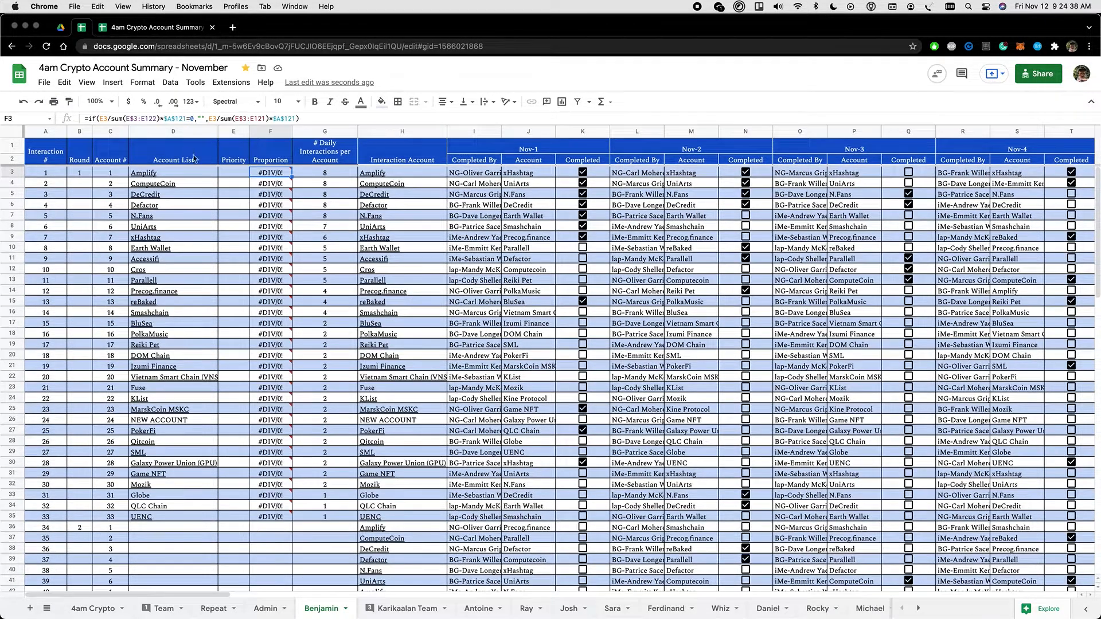
left_click(172, 172)
key("super+v")
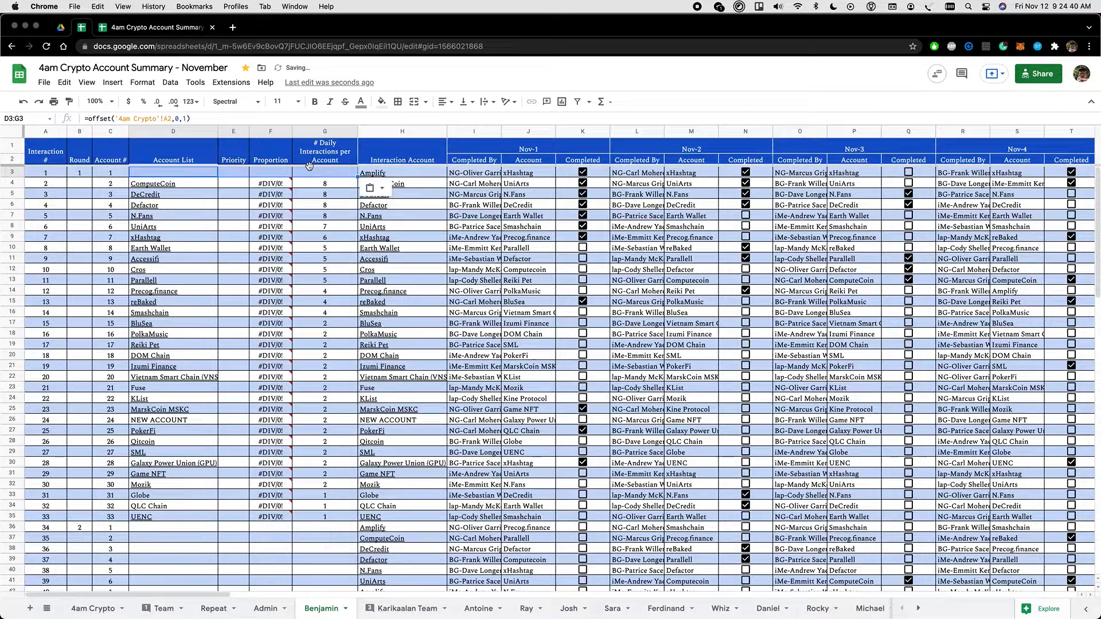
left_click(172, 172)
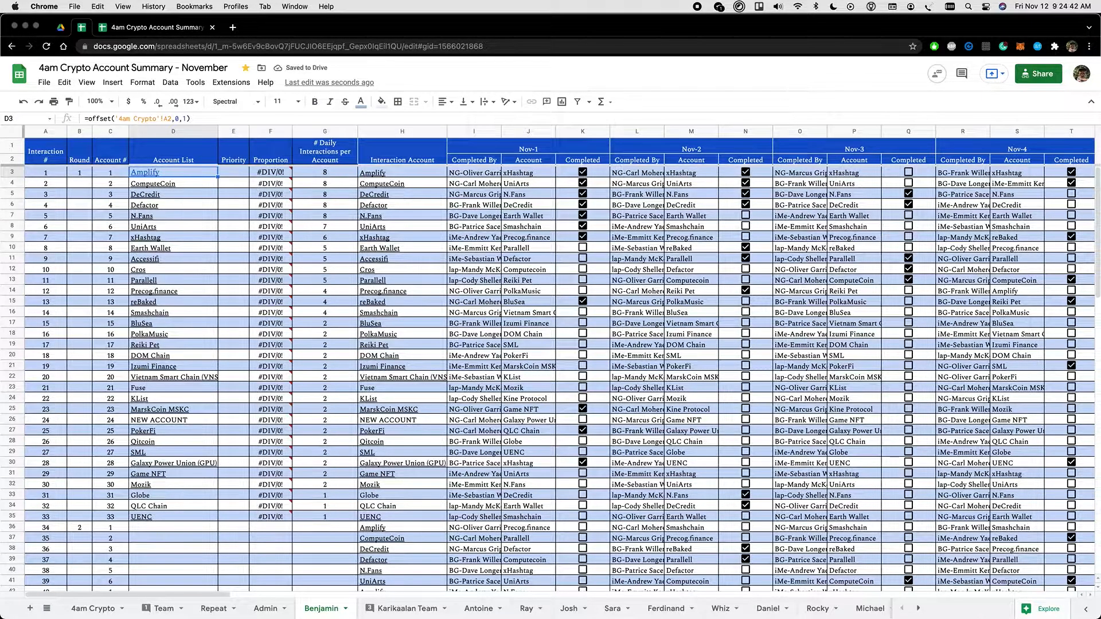
key("Right")
key("Right")
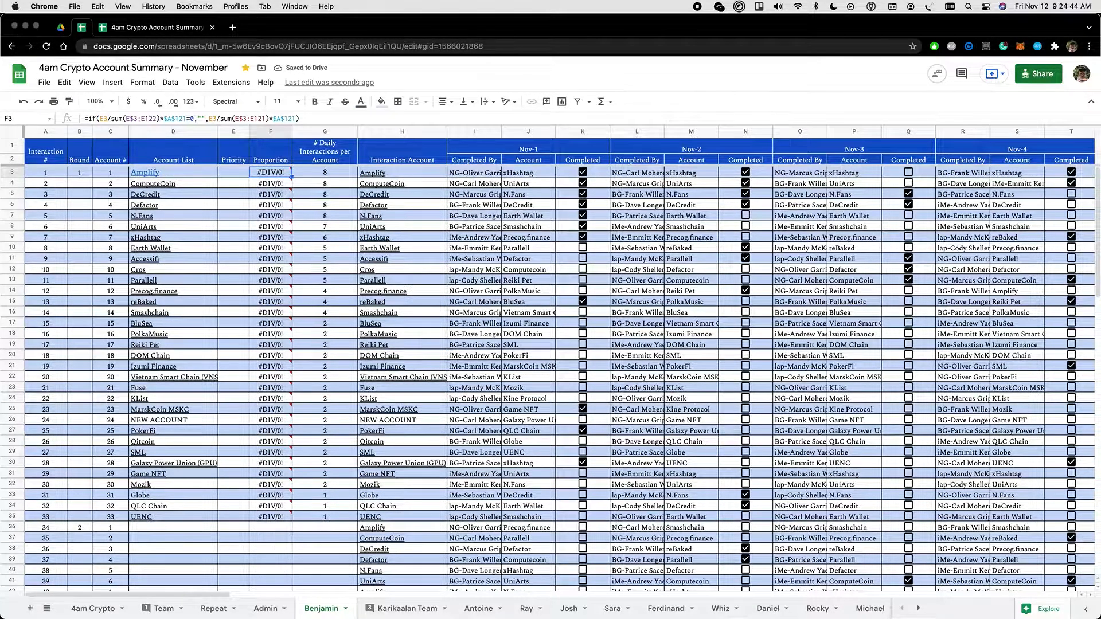
key("Left")
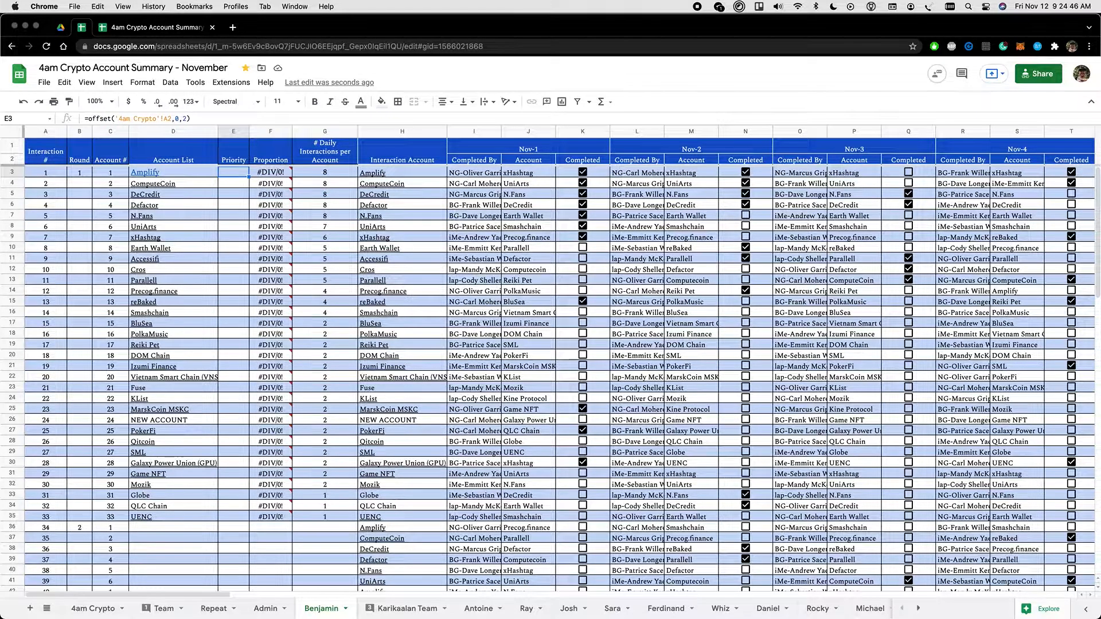
key("Return")
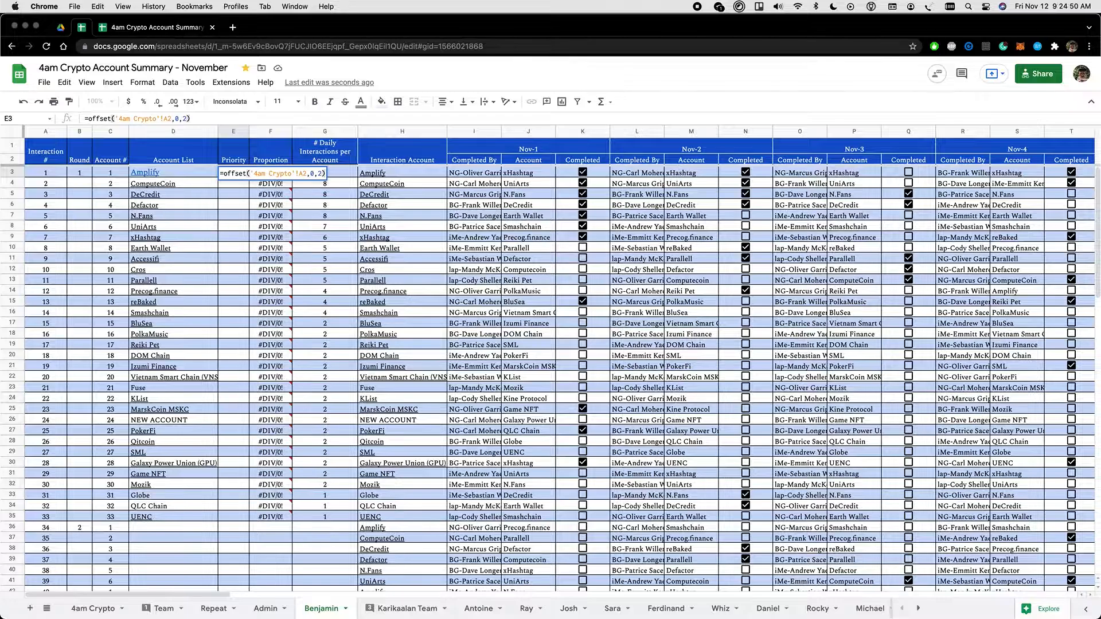
key("Escape")
Unhide column A of the 4am Crypto sheet and check which column the Priority offset from A2 points to.
key("alt+Up")
key("alt+Up")
key("alt+Up")
key("alt+Up")
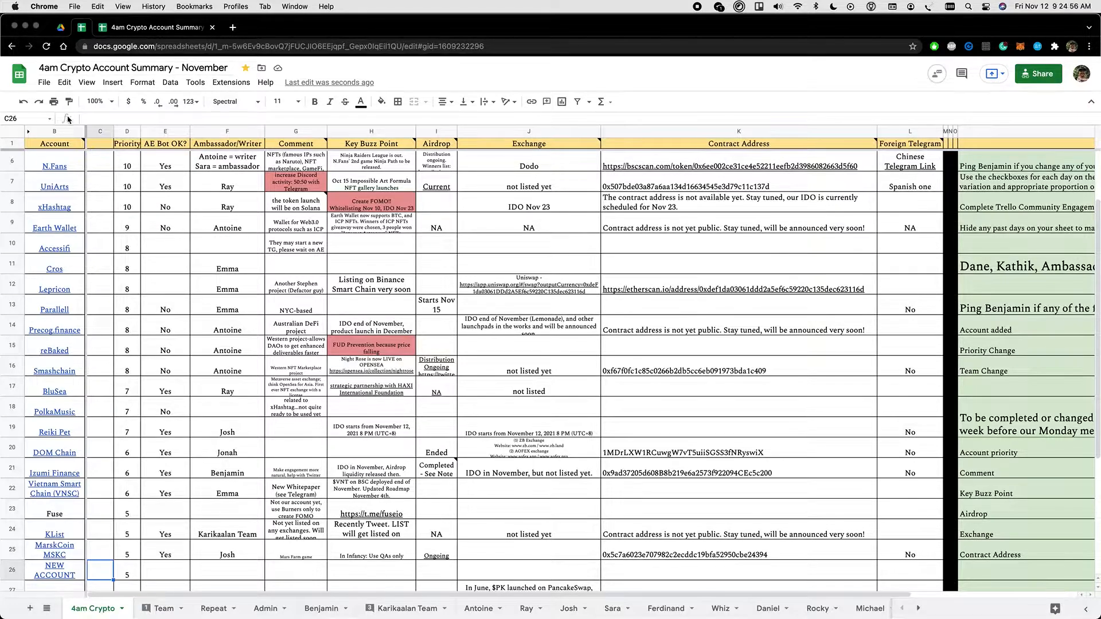
left_click(28, 132)
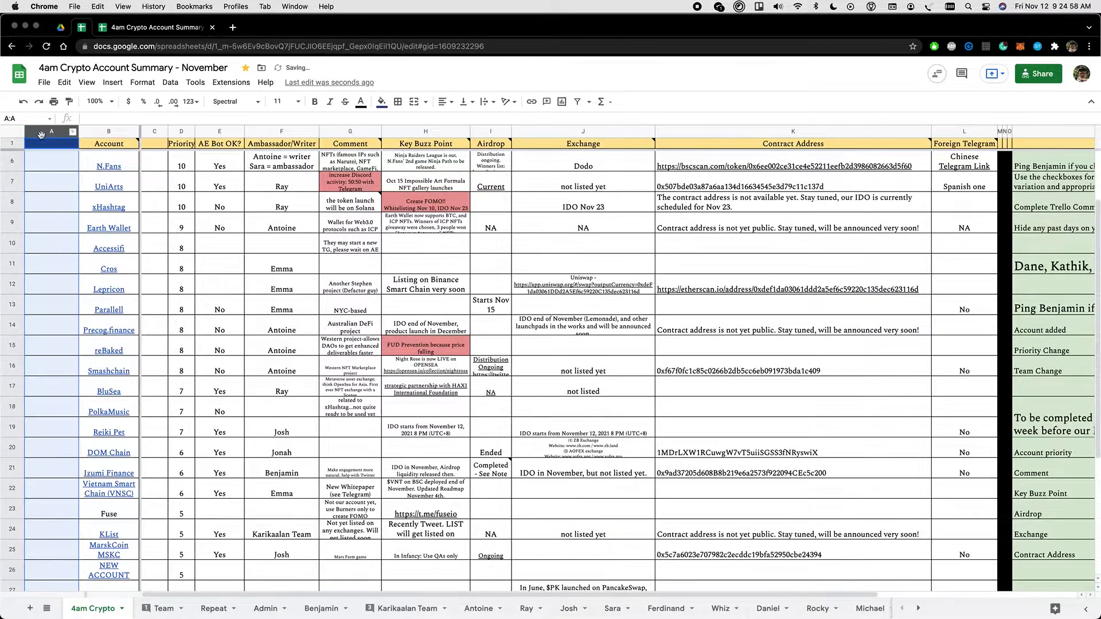
left_click(69, 163)
scroll(66, 163, "up", 2)
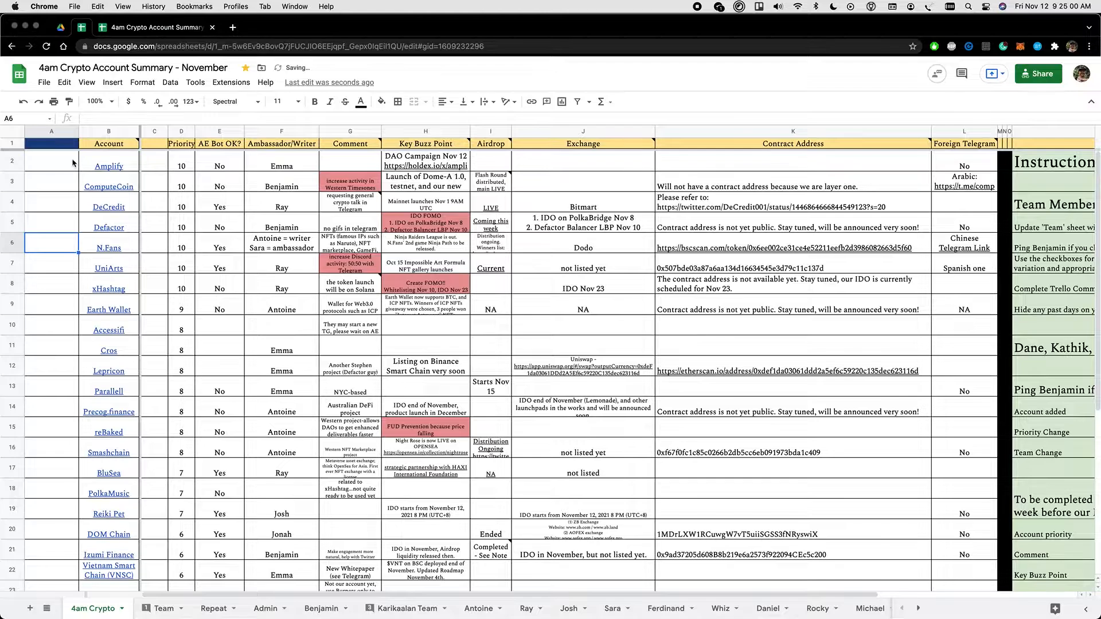
left_click(69, 162)
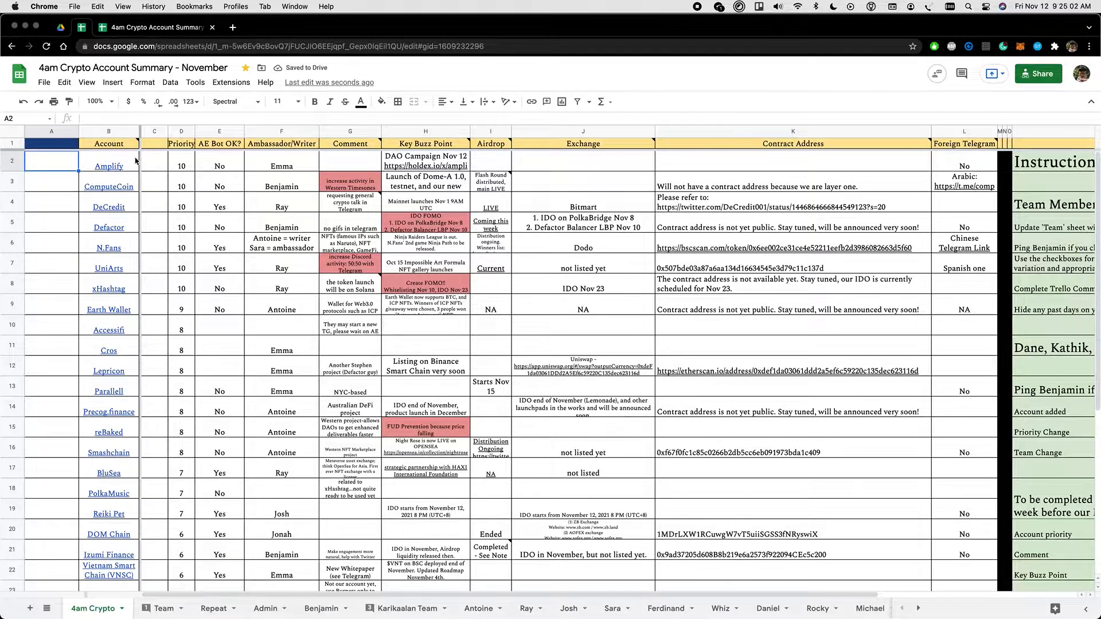
key("Right")
key("Right")
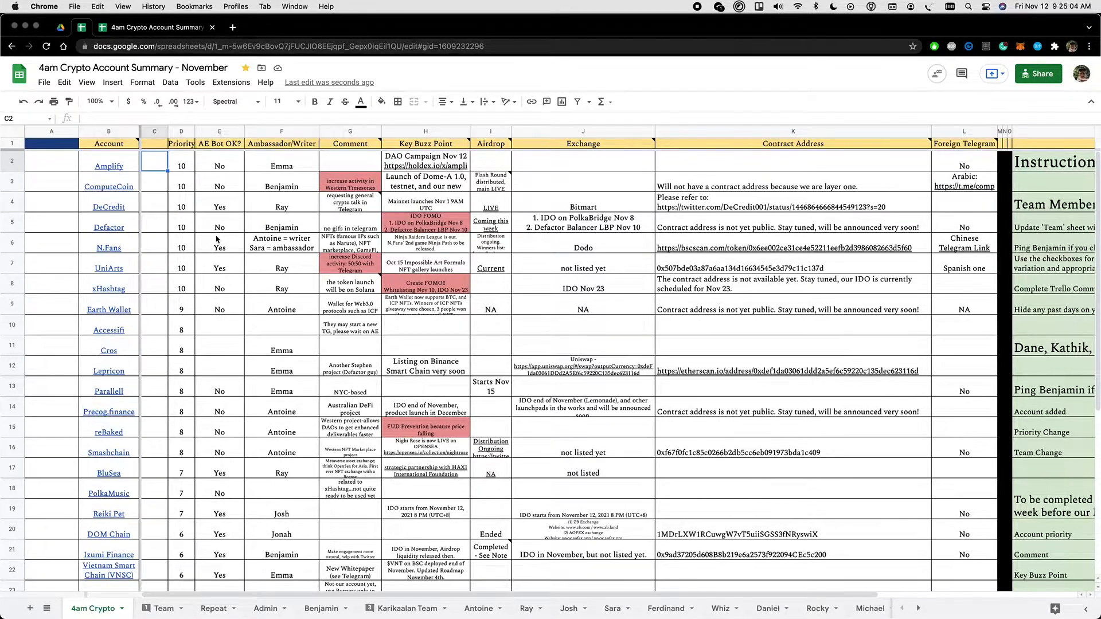
left_click(184, 170)
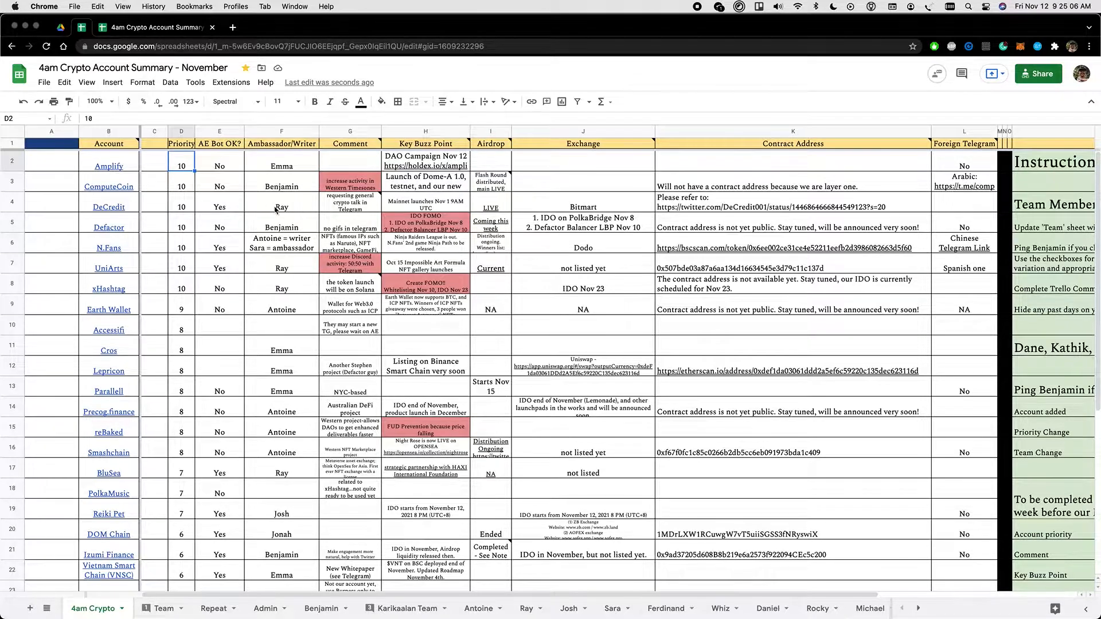
Undo the unhiding of column A in 4am Crypto and the paste into D3:G3 of the team member's sheet.
key("super+z")
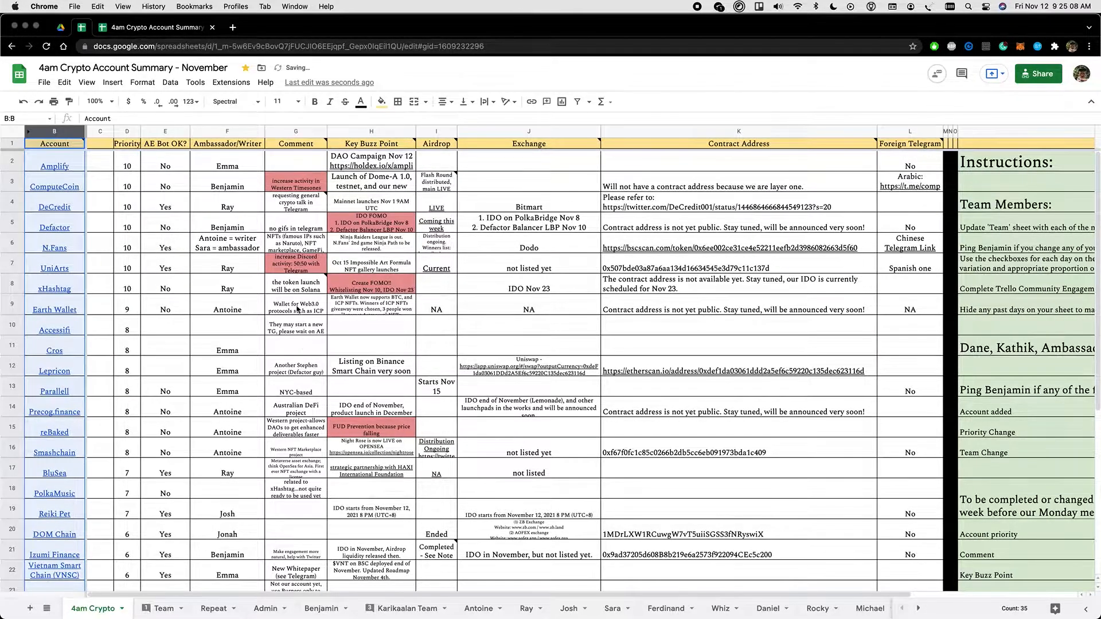
key("super+z")
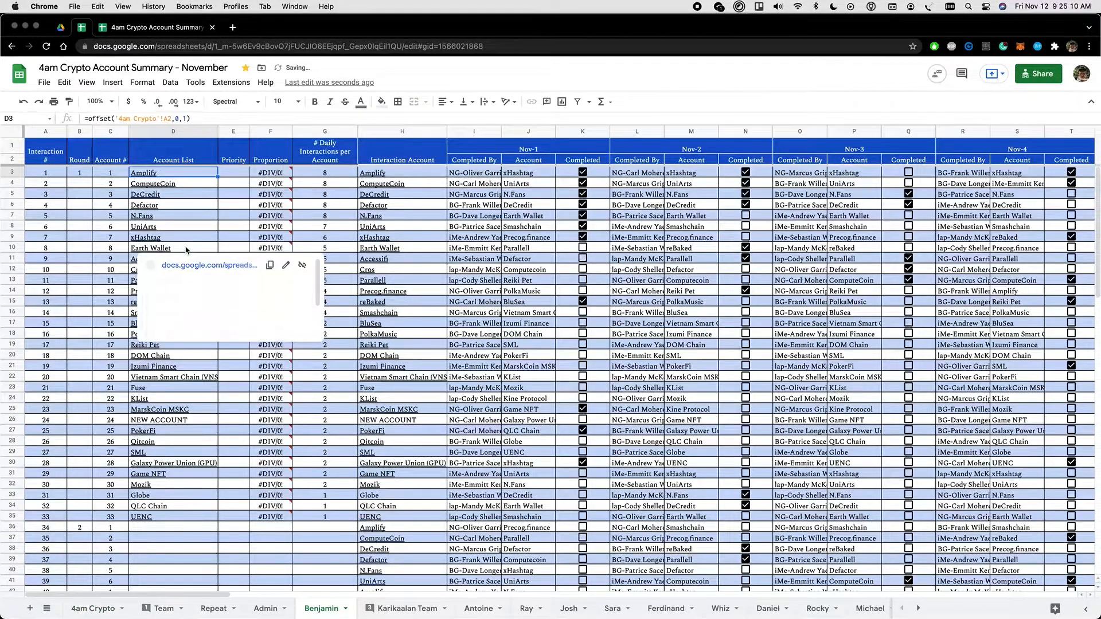
Compare the Account and Priority columns of the 4am Crypto sheet in the November and Master spreadsheets.
left_click(89, 610)
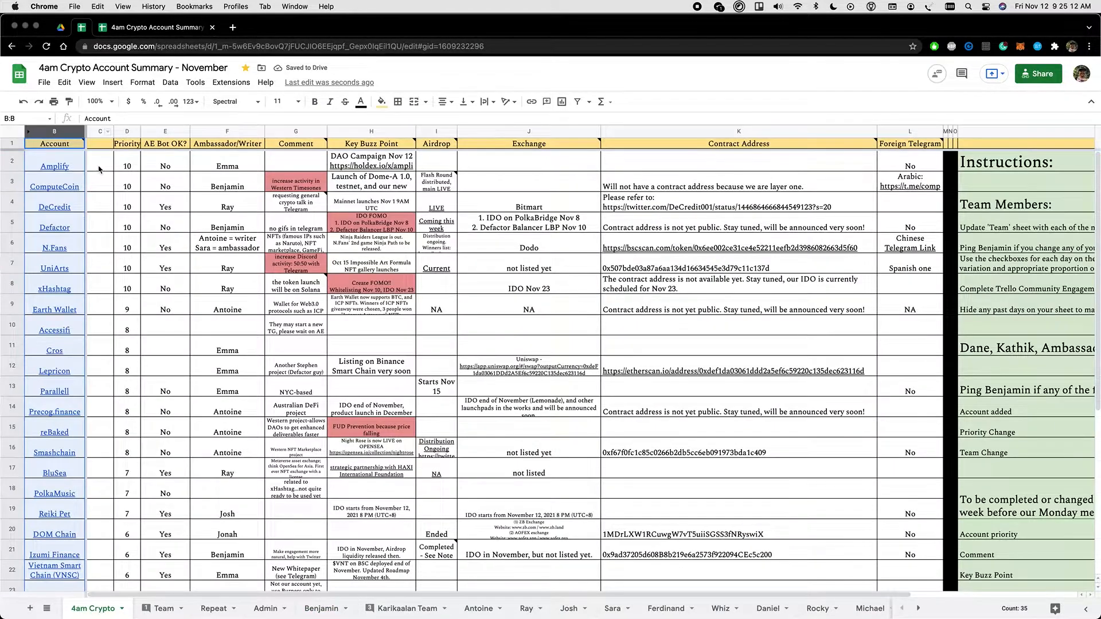
left_click(99, 169)
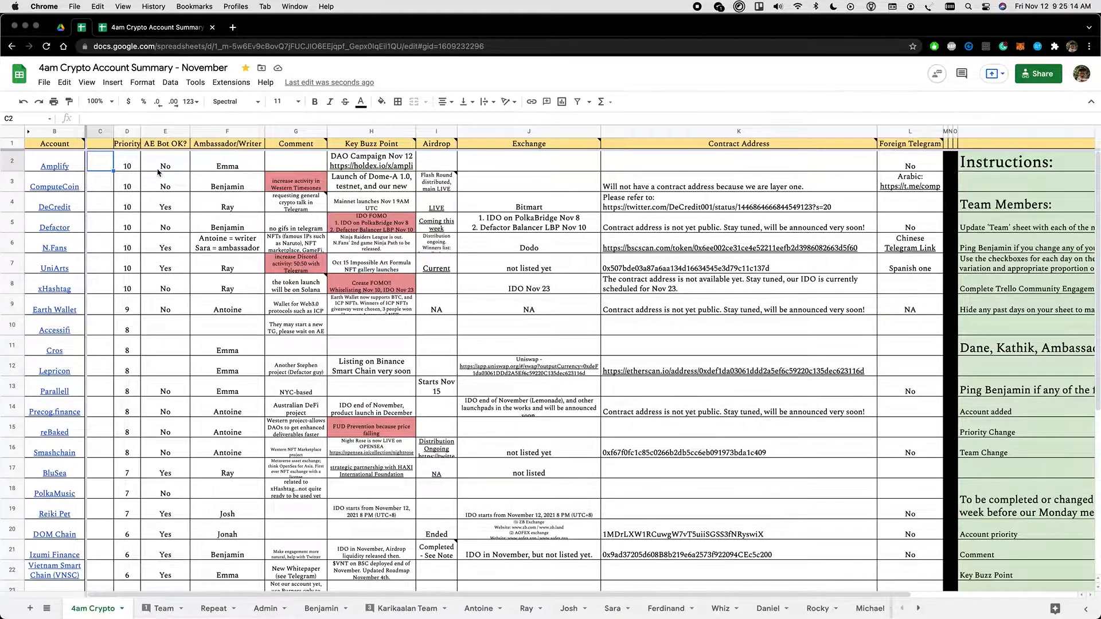
left_click(160, 26)
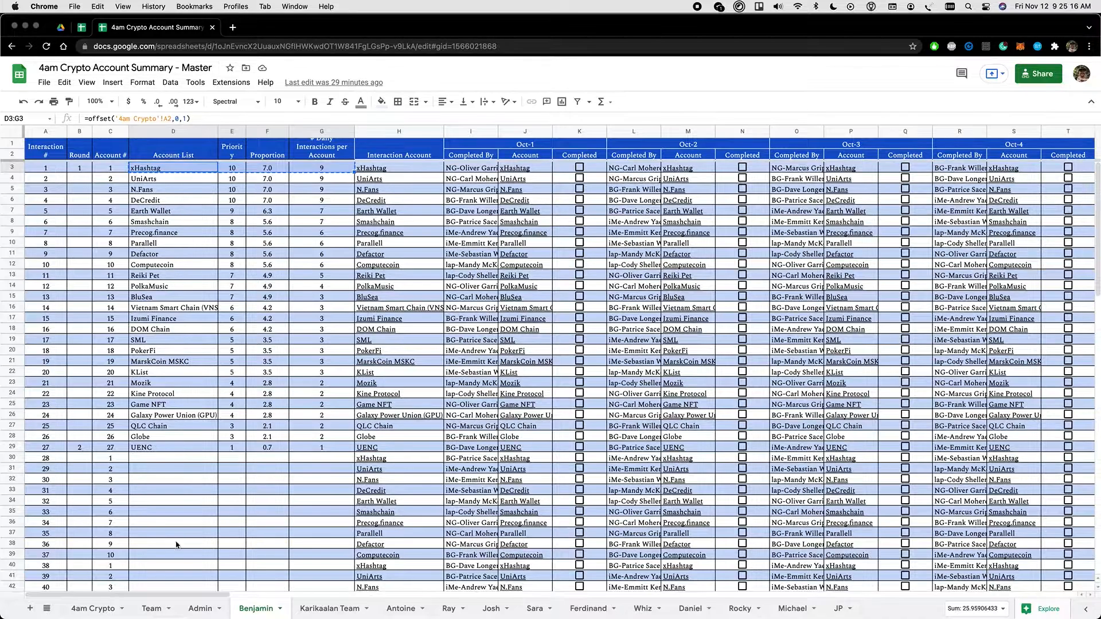
left_click(89, 609)
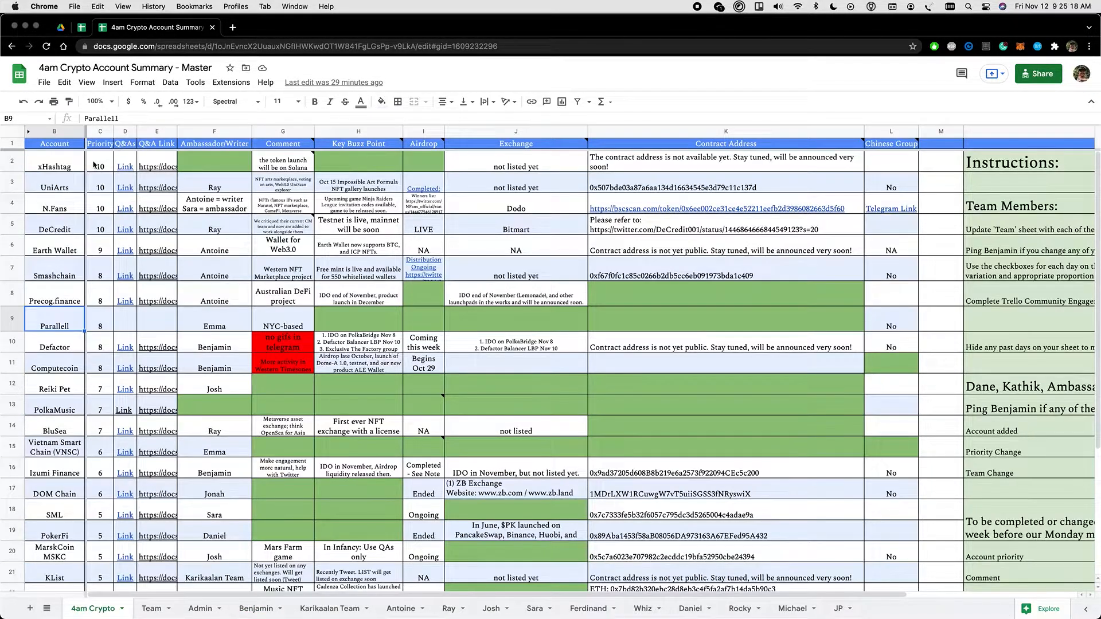
left_click(60, 163)
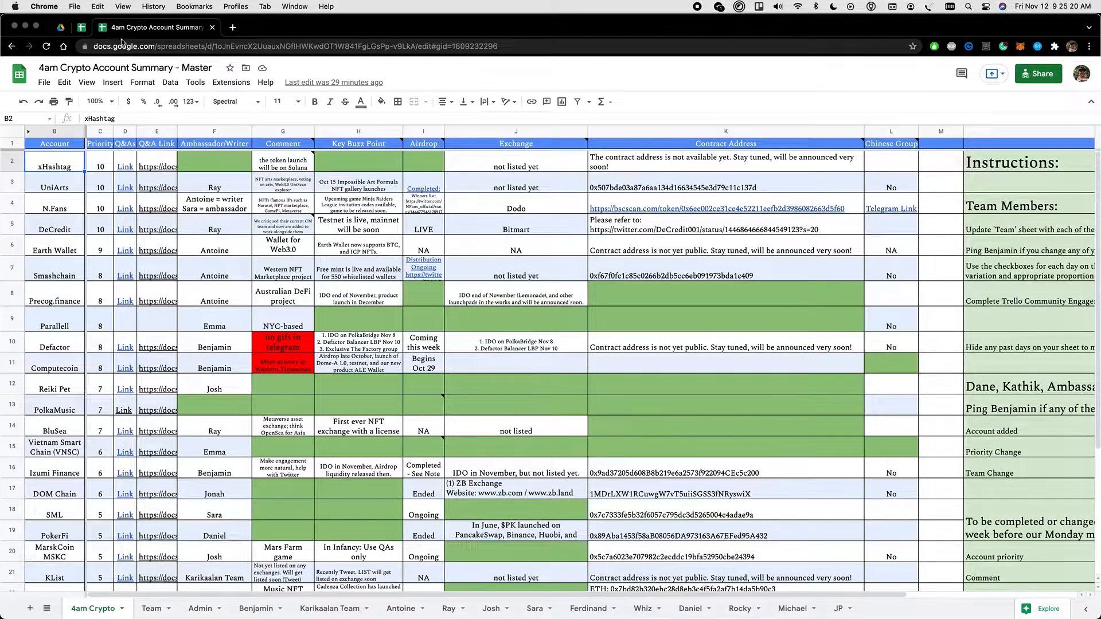
Return to the November spreadsheet and delete the blank column C between Account and Priority in 4am Crypto.
left_click(85, 25)
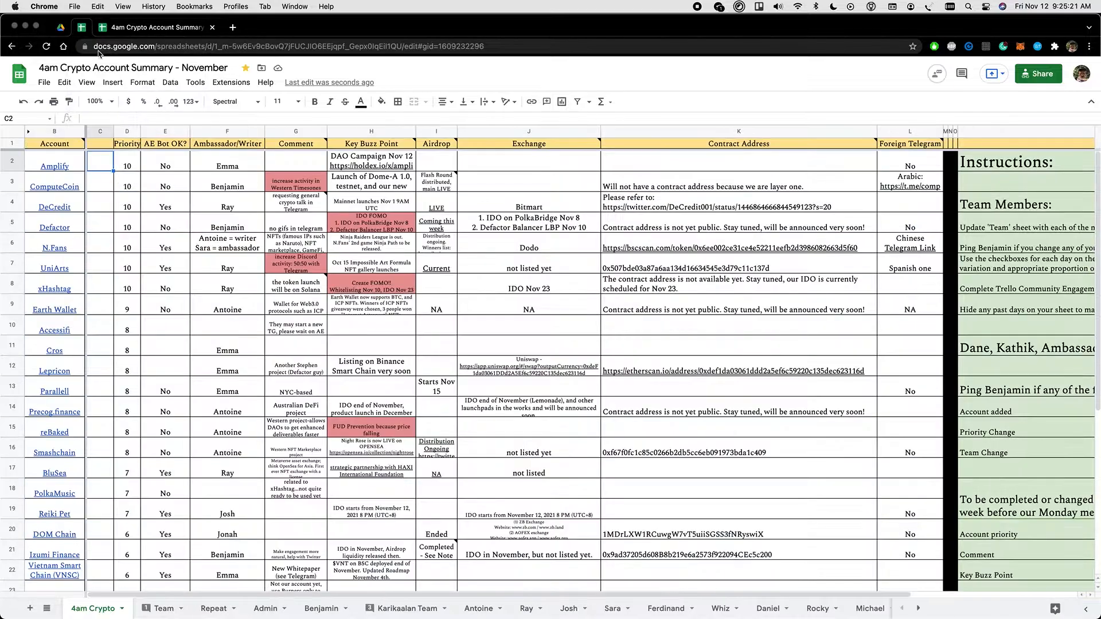
right_click(99, 131)
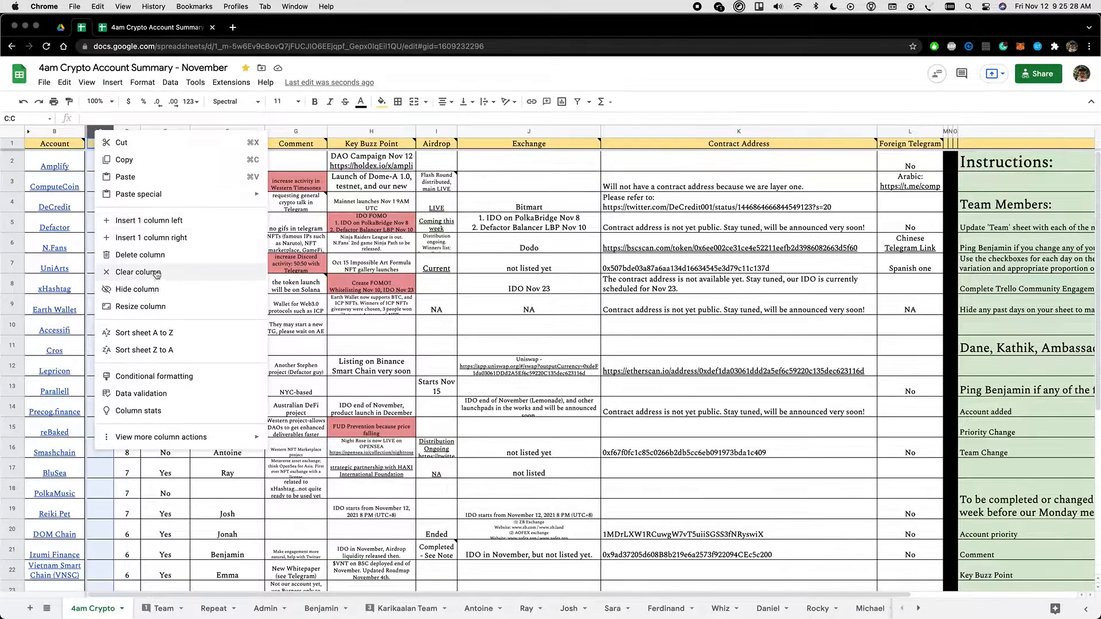
left_click(166, 255)
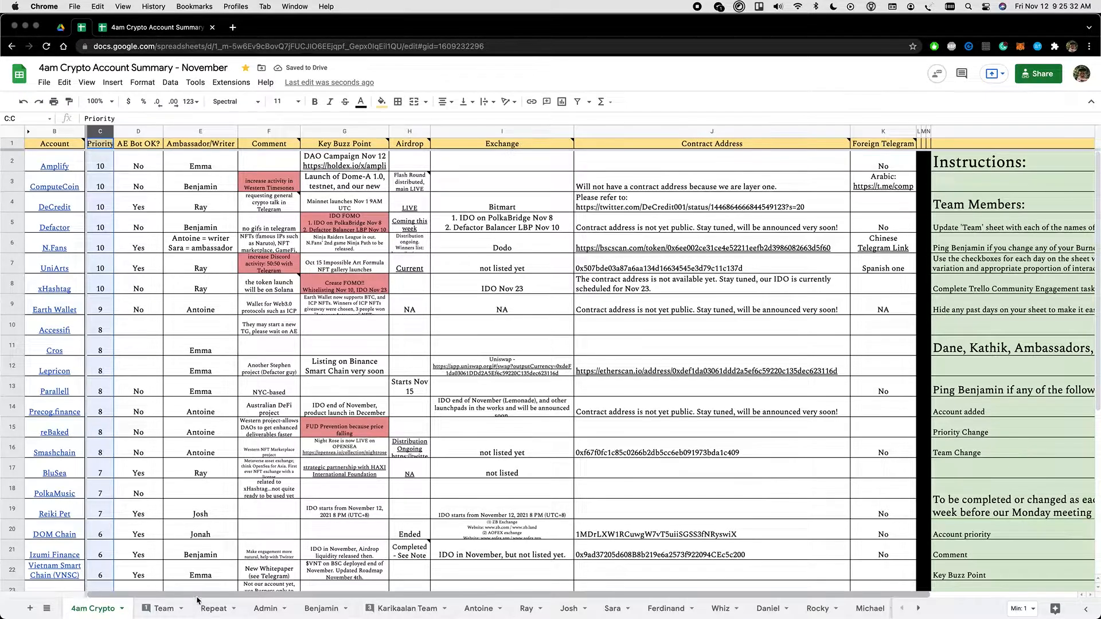
Examine the team member's sheet from row 3 to 122, checking the Priority and Proportion values, the rounds and the account list.
left_click(319, 608)
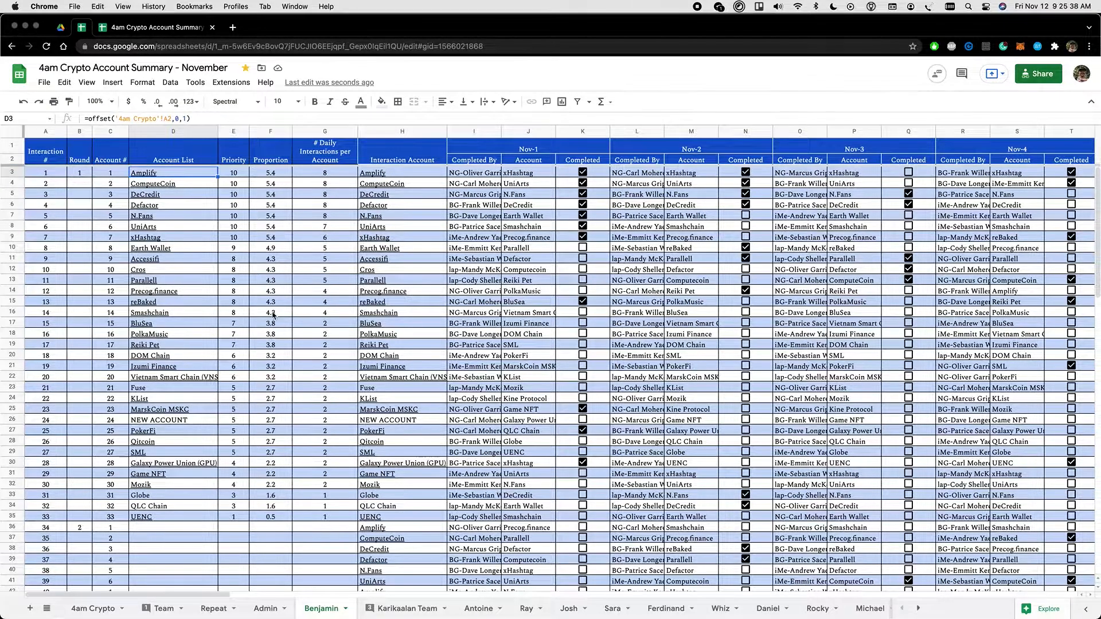
scroll(299, 315, "down", 1)
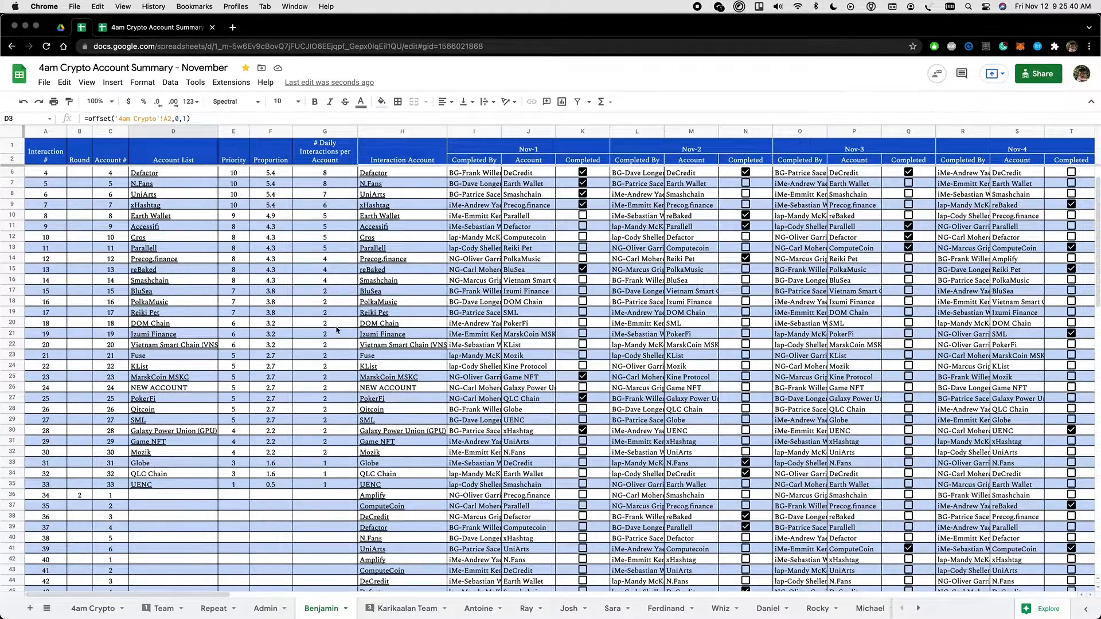
scroll(70, 338, "down", 8)
scroll(70, 339, "down", 19)
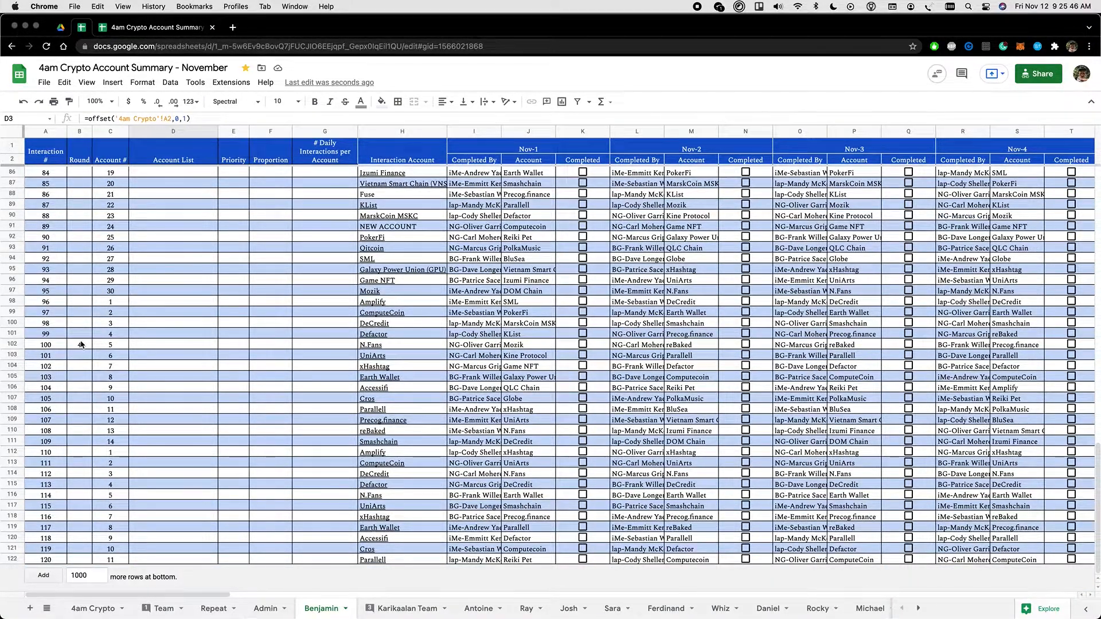
left_click(51, 561)
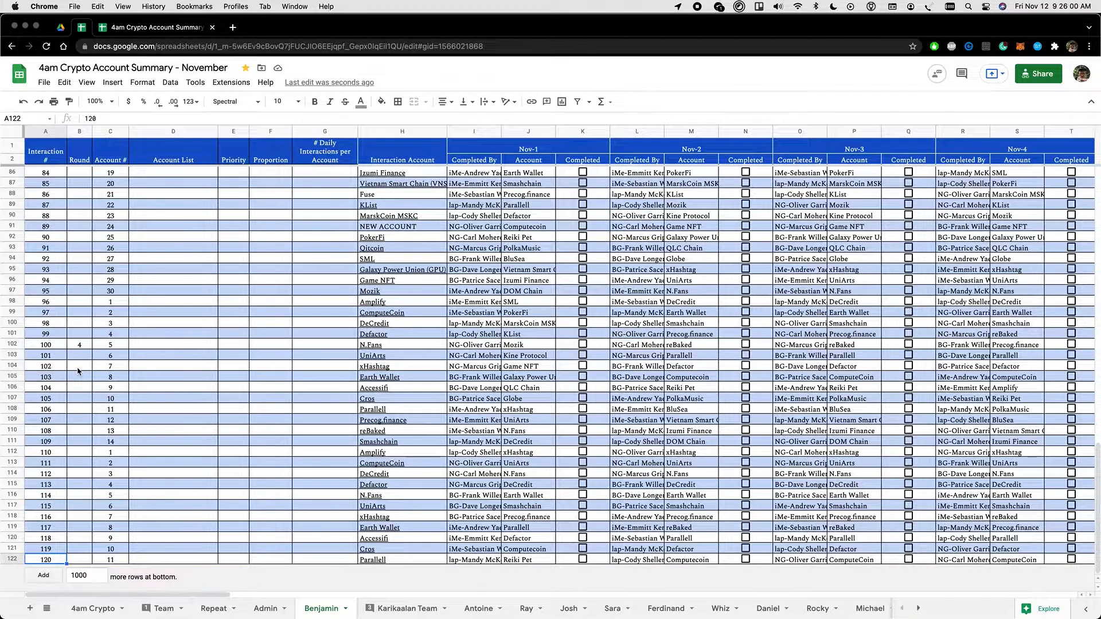
key("super+Up")
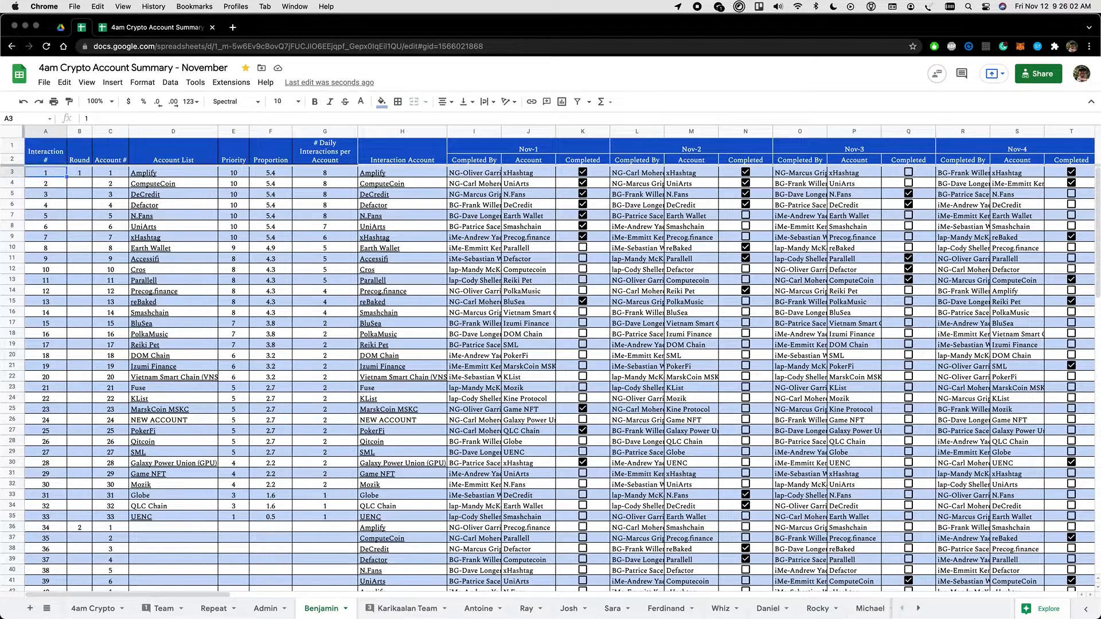
key("Right")
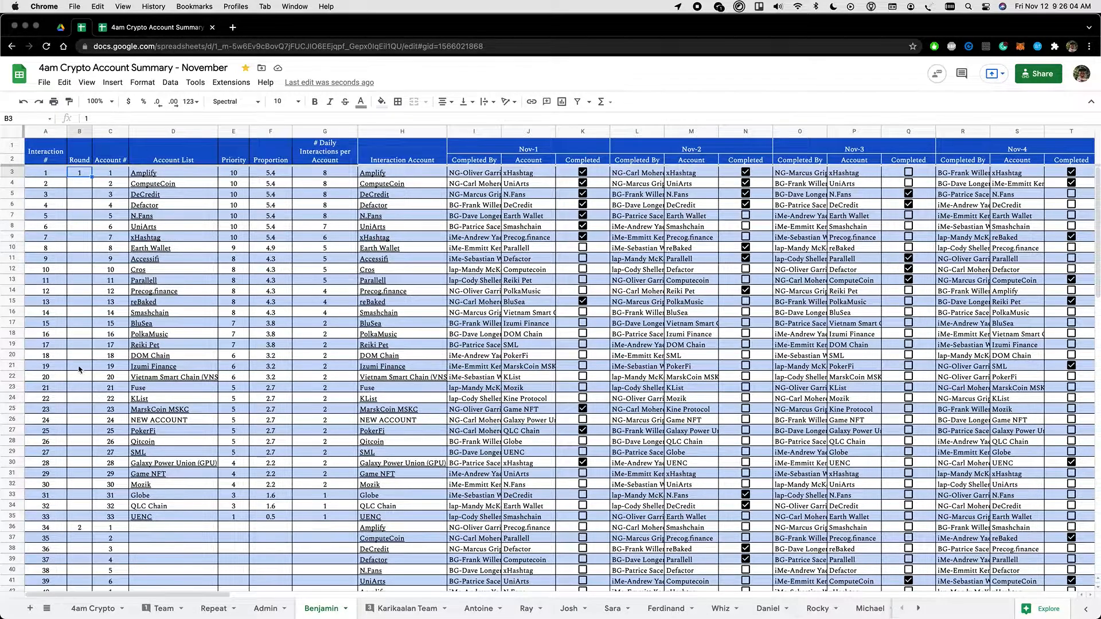
mouse_move(132, 208)
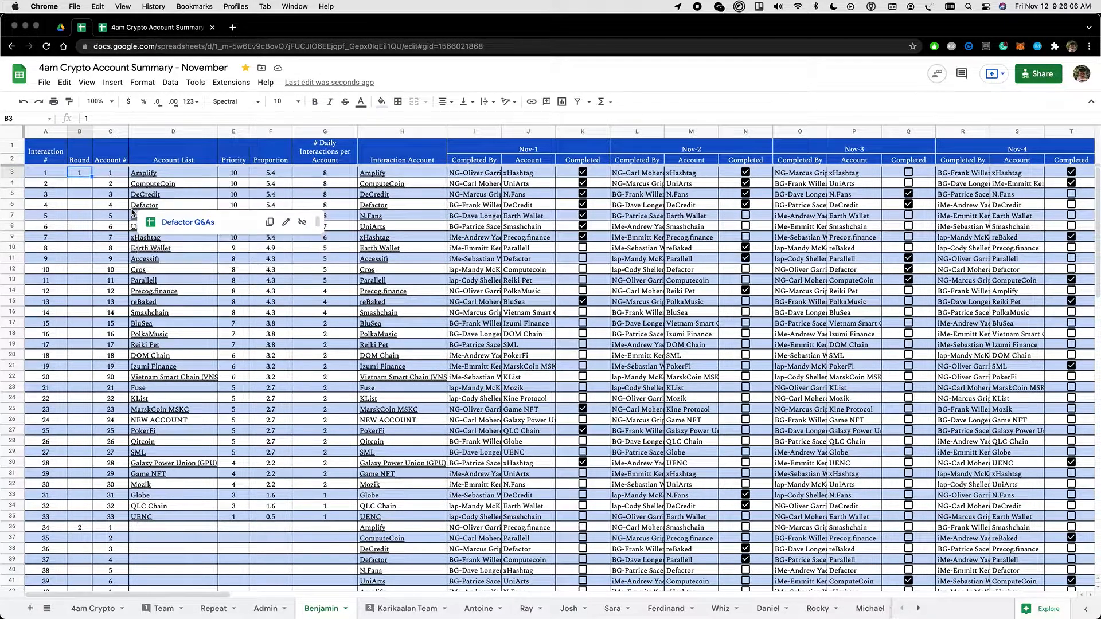
mouse_move(131, 360)
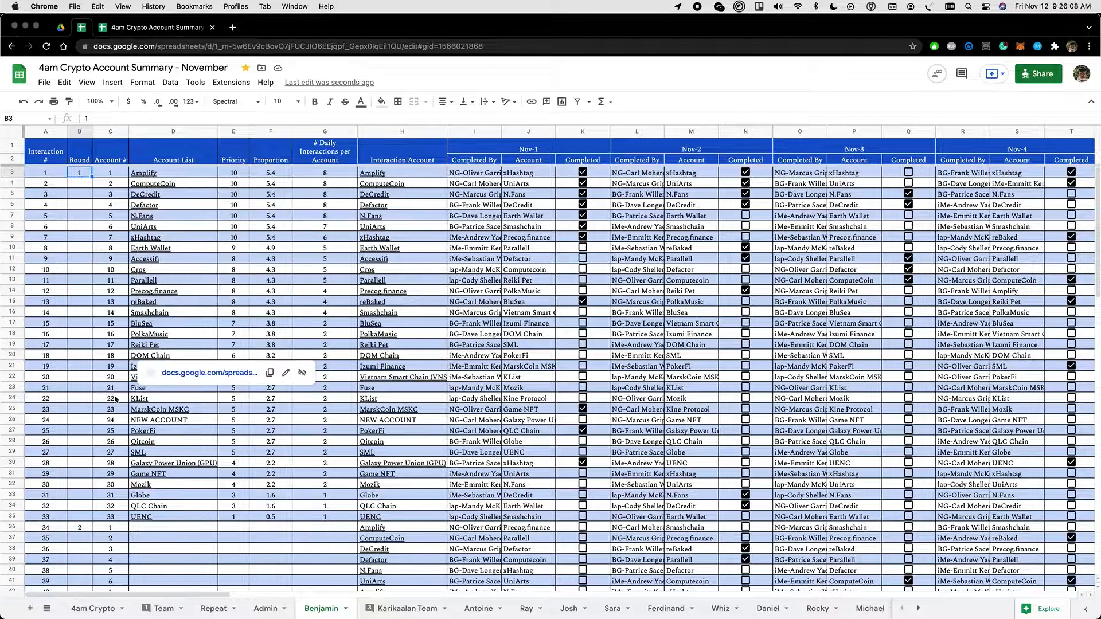
Select the accounts B2:B35 in 4am Crypto to check how many the list contains.
left_click(91, 611)
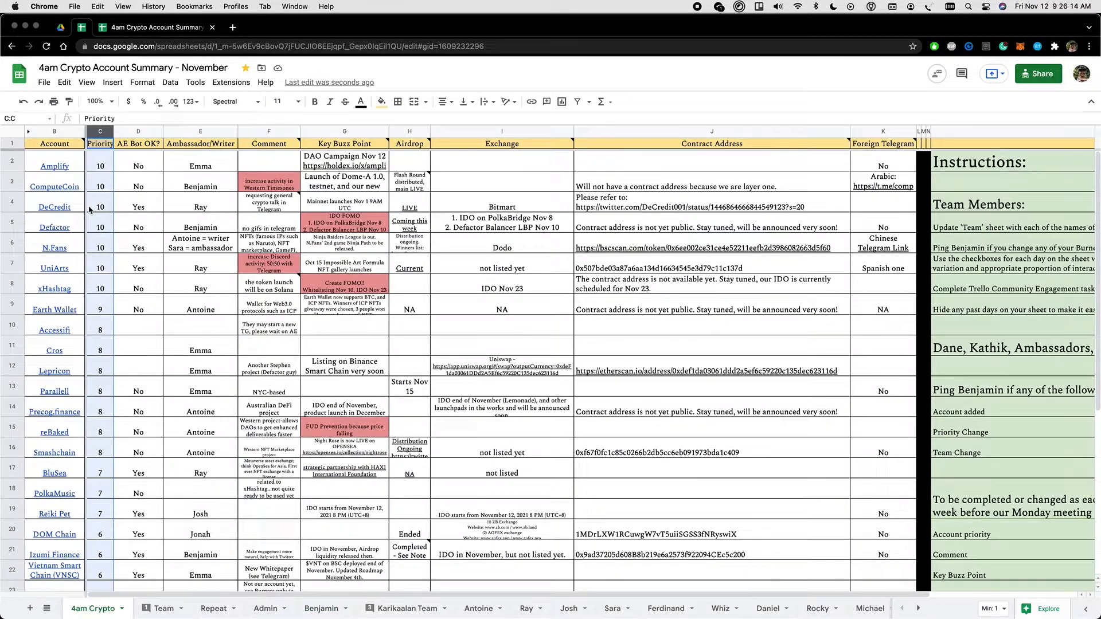
left_click(113, 166)
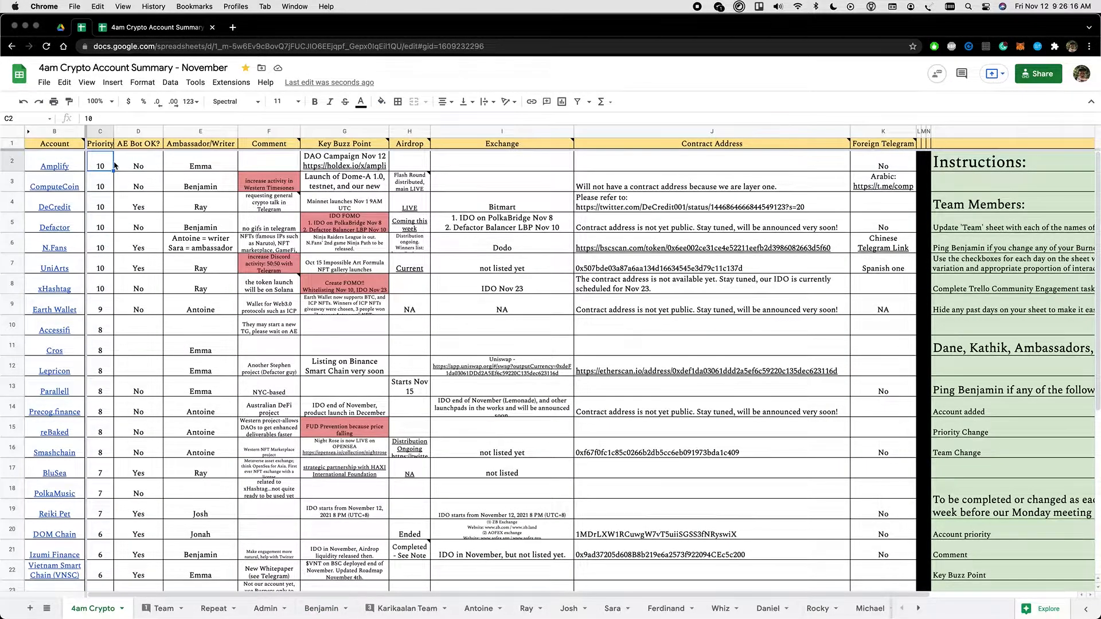
key("Left")
key("super+shift+Down")
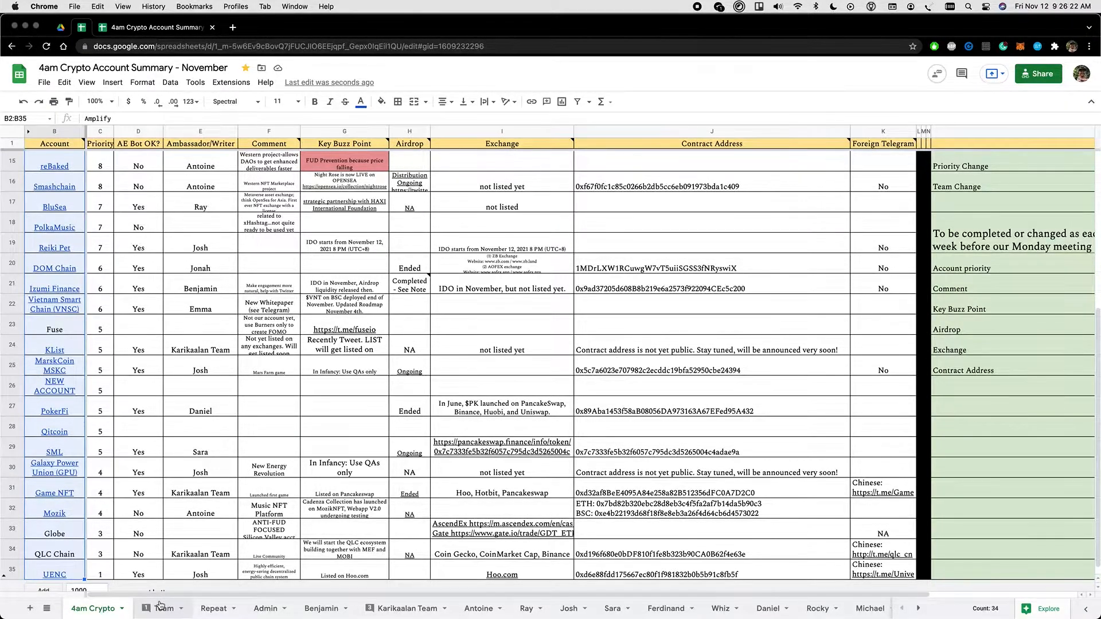
scroll(149, 286, "up", 5)
scroll(138, 286, "down", 5)
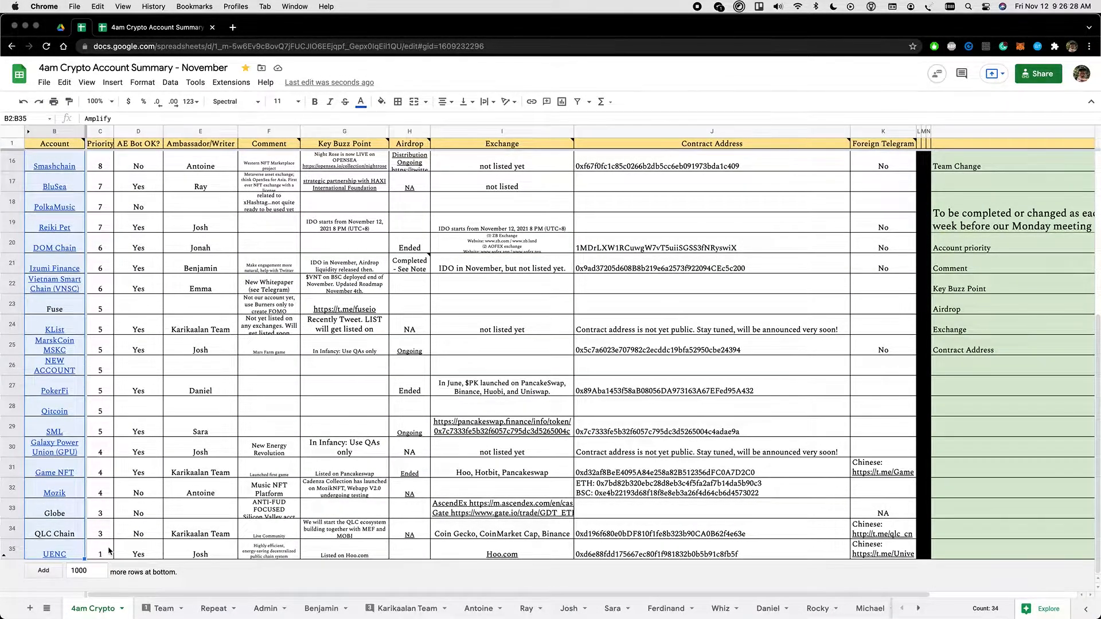
Copy the formulas in D3:G3 of the team member's sheet and paste them down through row 36.
left_click(321, 609)
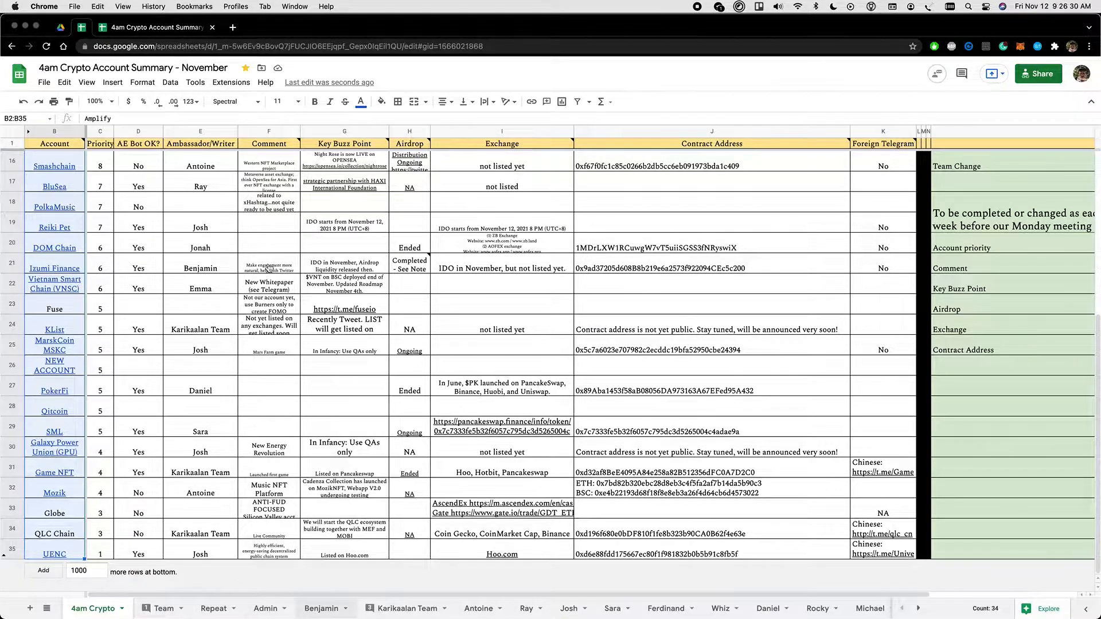
key("Right")
key("Right")
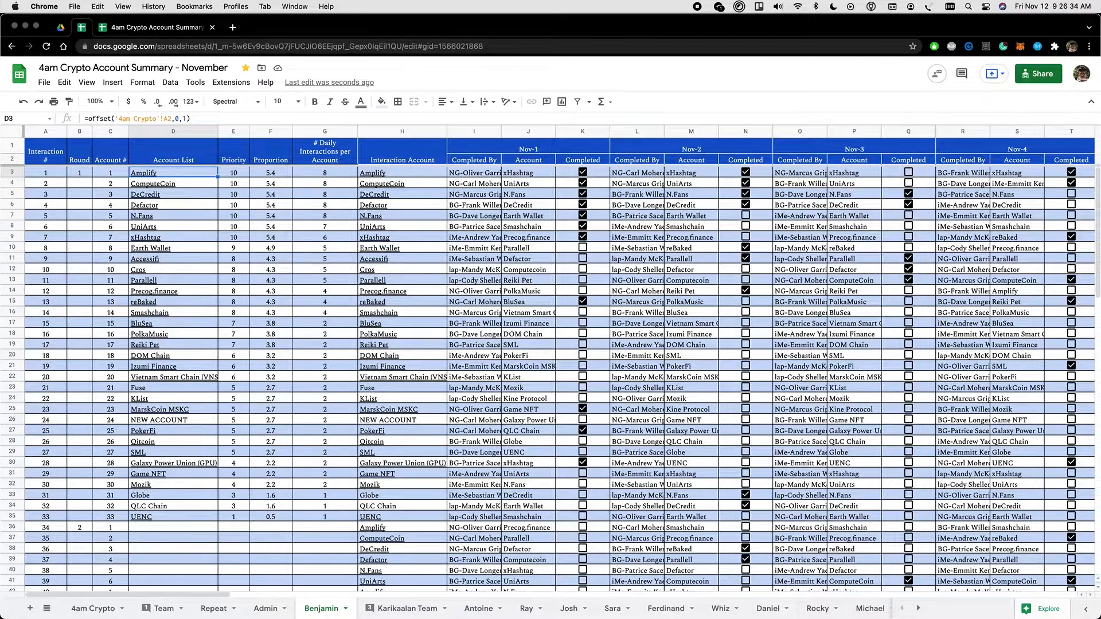
key("shift+Right")
key("shift+Right")
key("shift+Right")
key("super+c")
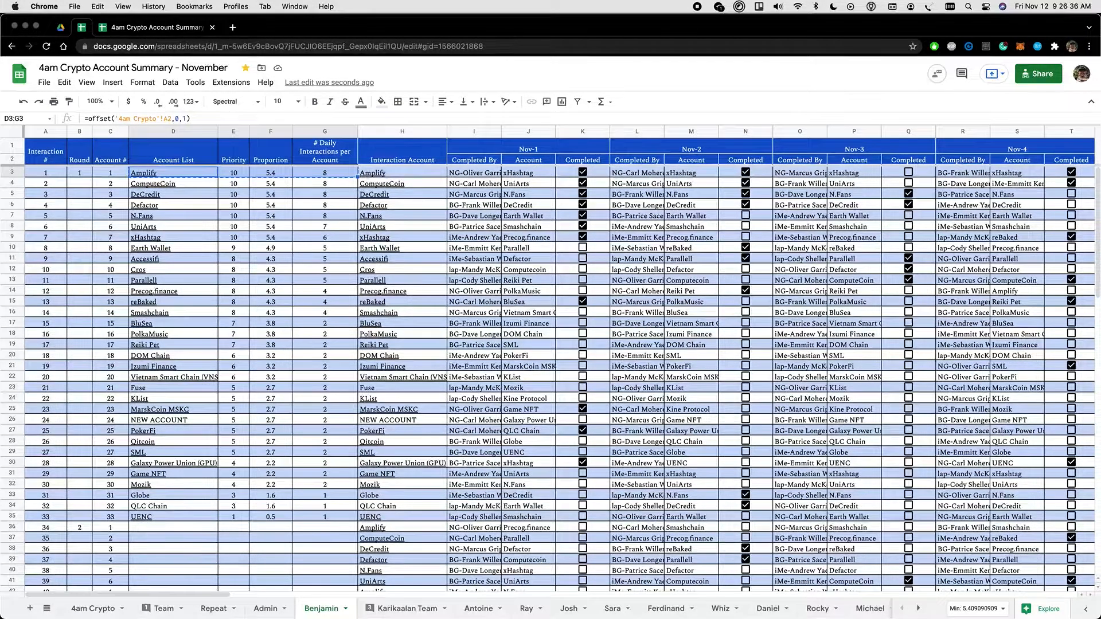
left_click(350, 531, "shift")
key("cmd+v")
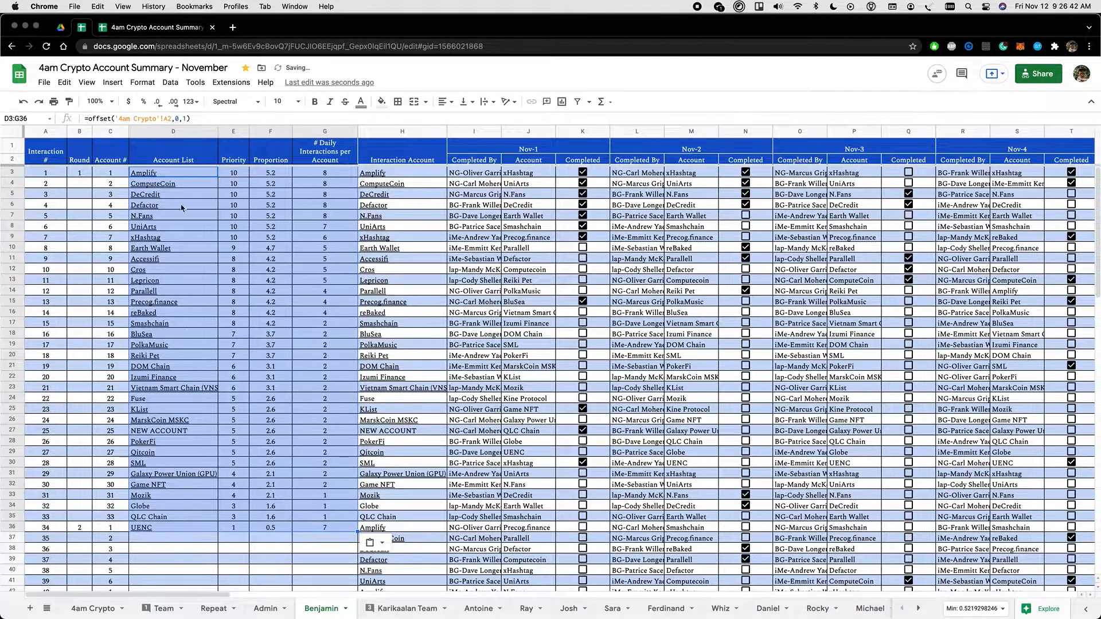
mouse_move(187, 531)
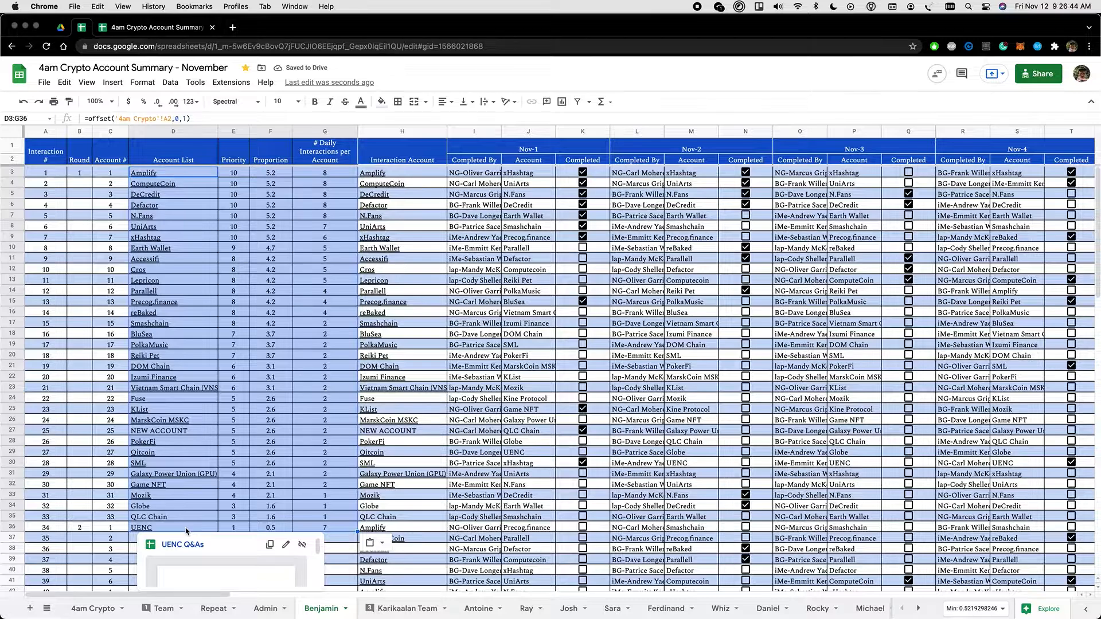
left_click(63, 530)
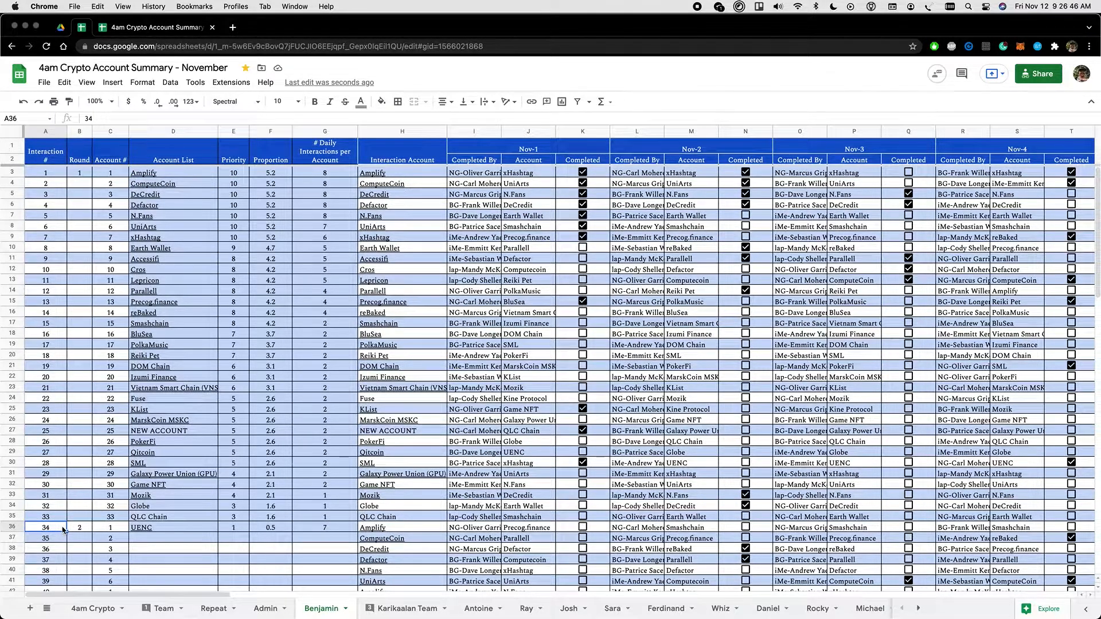
left_click(145, 539)
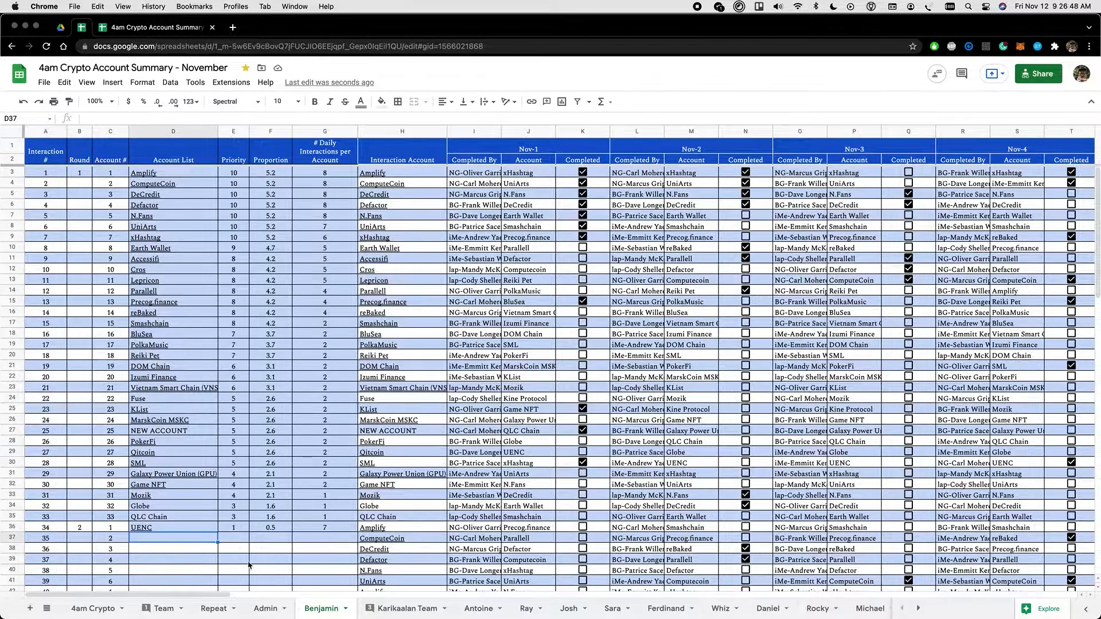
left_click(329, 552, "shift")
key("super+c")
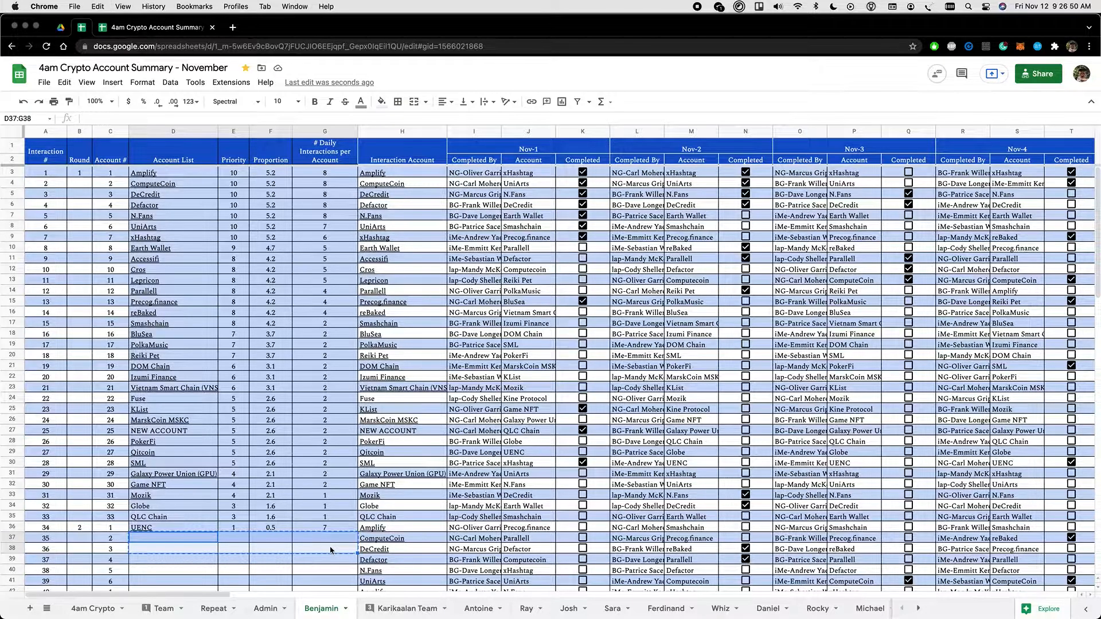
key("shift+Up")
key("shift+Up")
key("super+shift+Up")
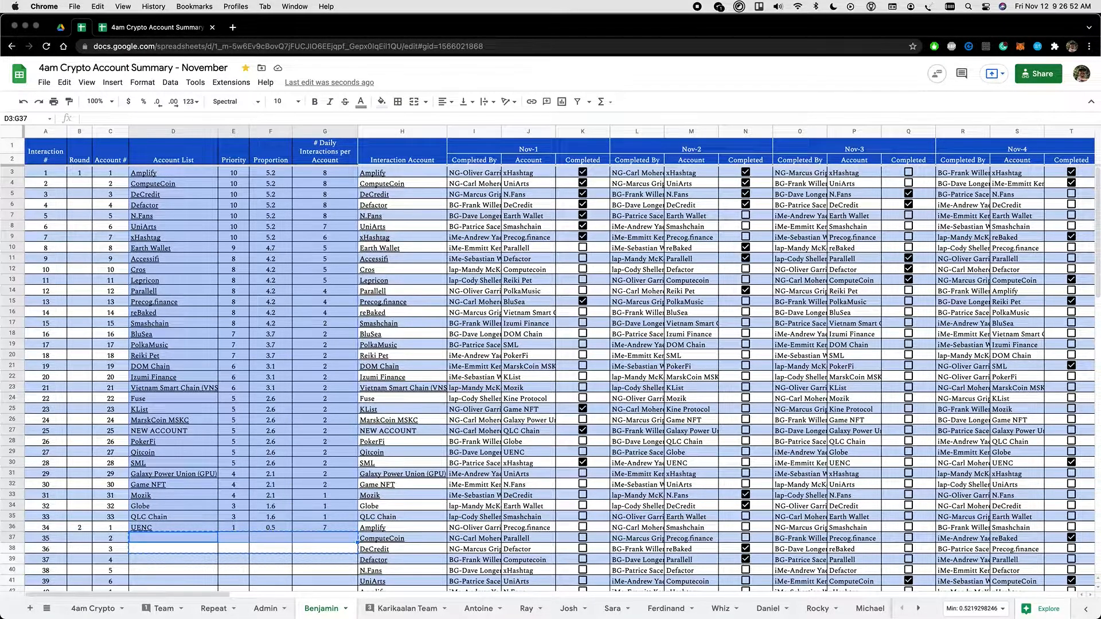
Move the Round formula =B3+1 from B36 to B37 in the team member's sheet.
left_click(79, 527)
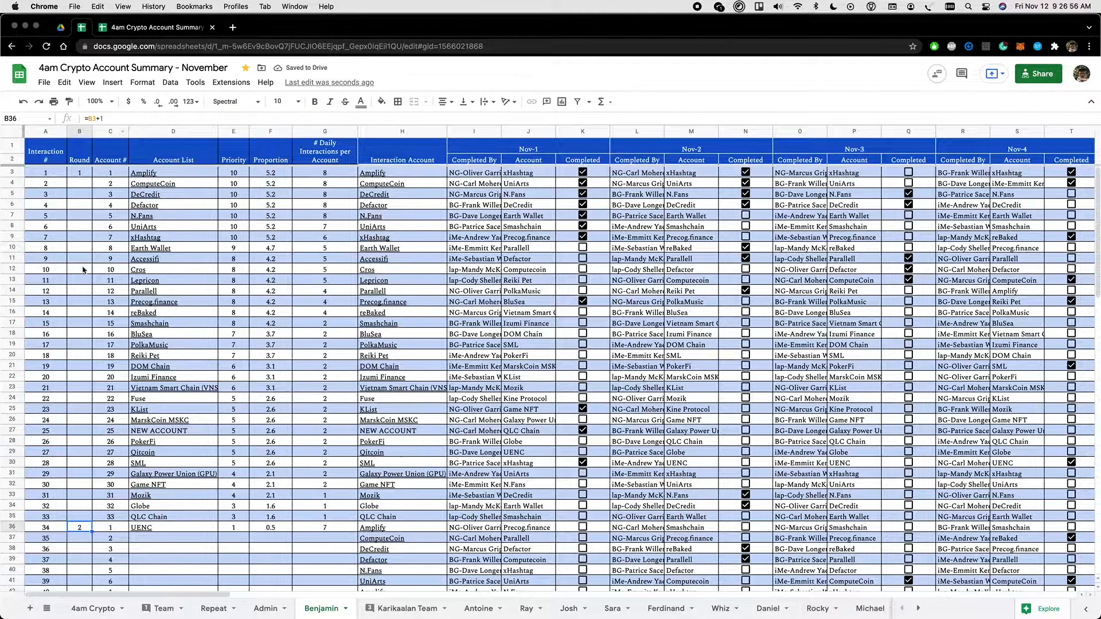
left_click(90, 542)
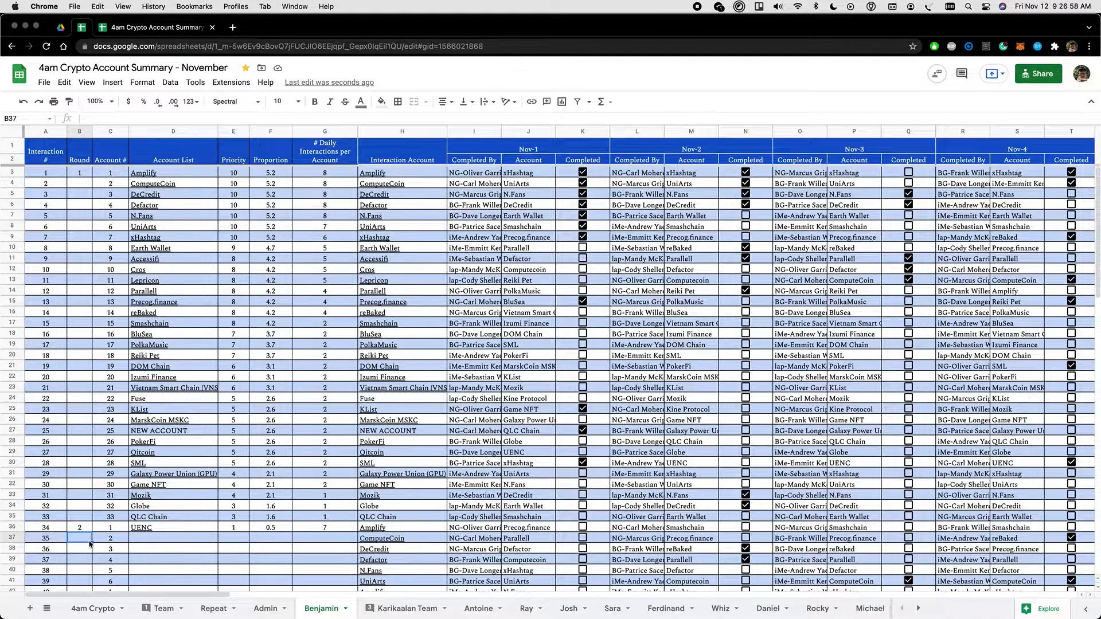
key("Up")
key("Down")
type("=B3+1")
key("Return")
Copy the Round block B4:B37 and repeat it down the Round column through row 105, checking the pasted round numbers.
key("Up")
key("Up")
key("ctrl+Up")
key("Down")
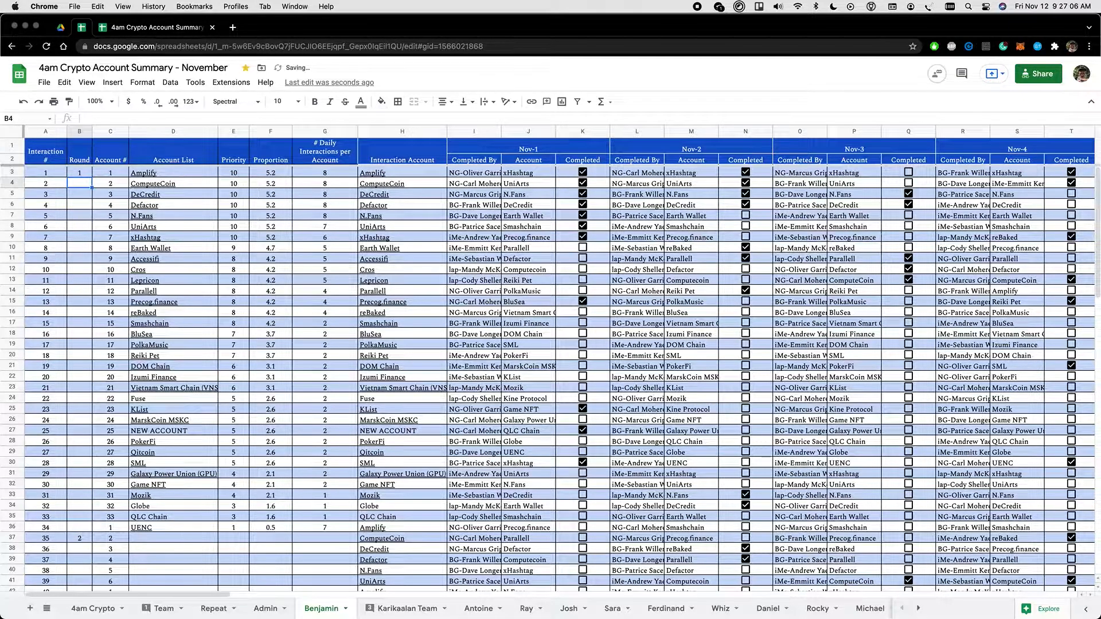
key("ctrl+shift+Down")
key("super+shift+Down")
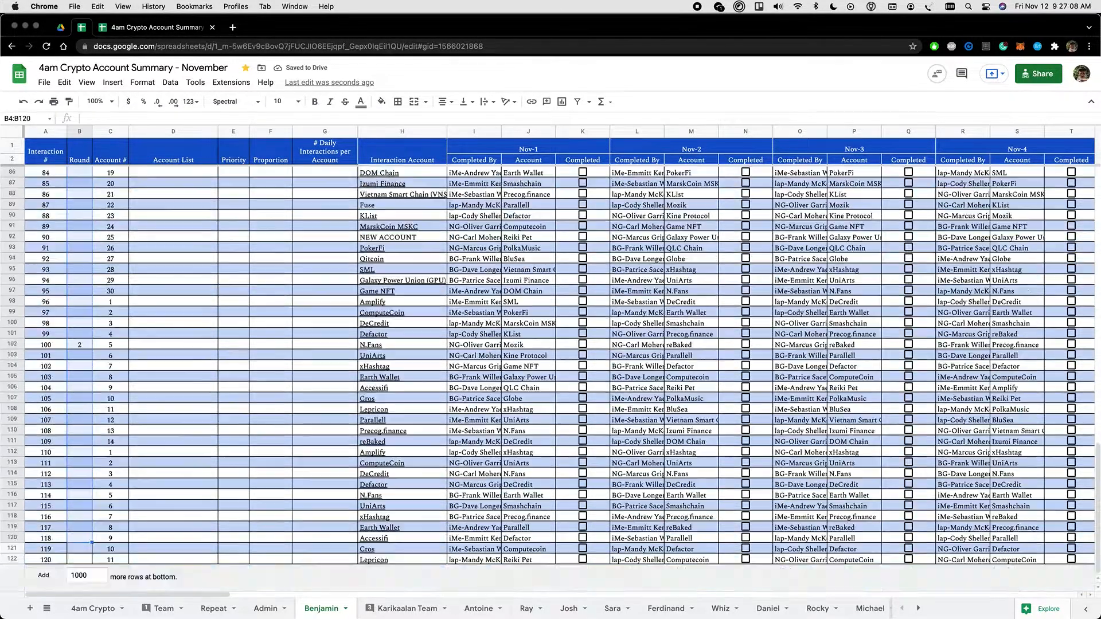
key("super+v")
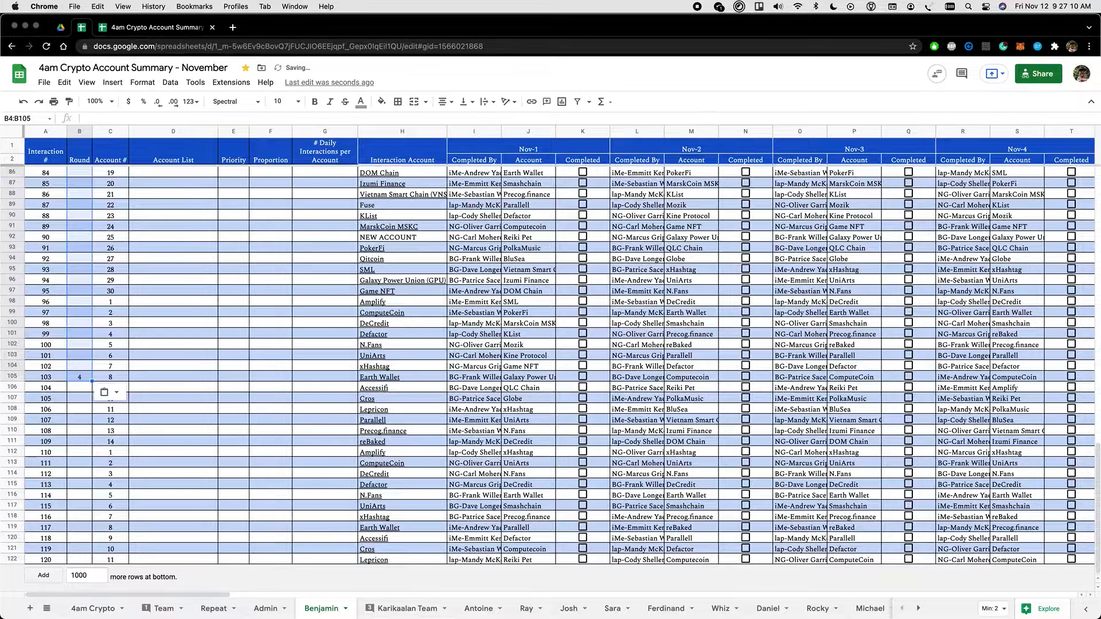
key("super+shift+Up")
scroll(63, 375, "down", 20)
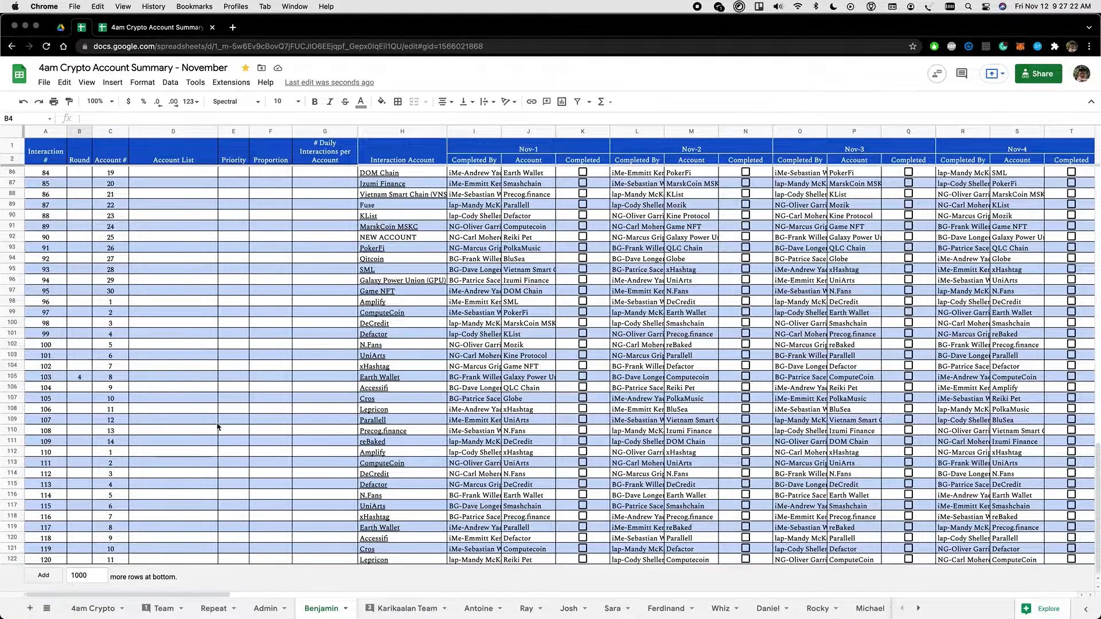
Copy the Account # formulas in C35:C36 and paste them one row lower in C36:C37.
scroll(218, 427, "up", 20)
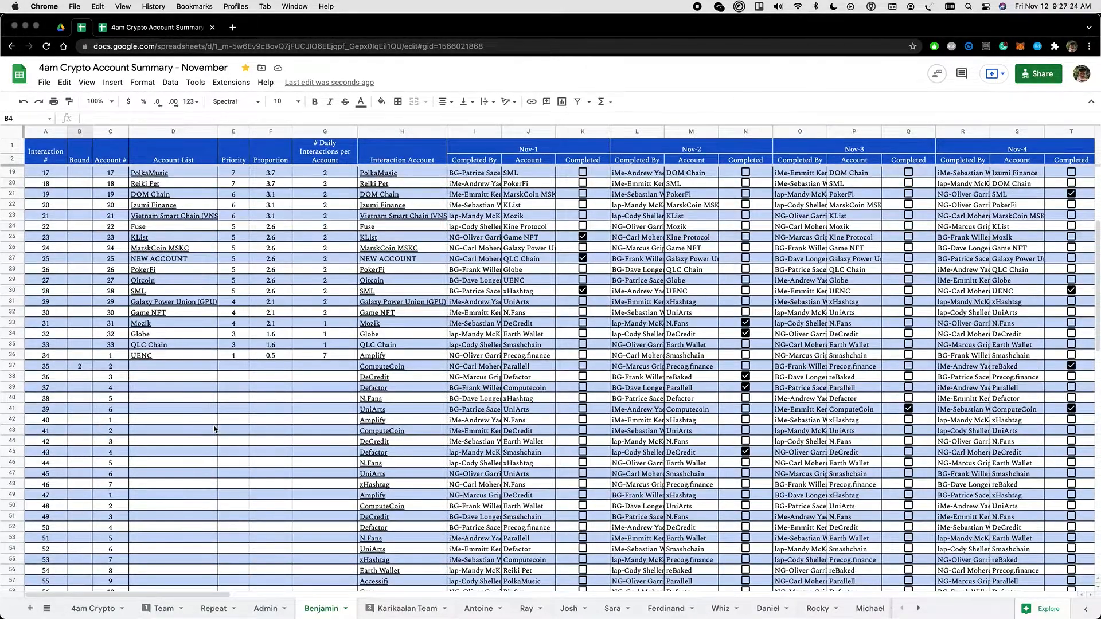
scroll(214, 429, "up", 2)
left_click(115, 409)
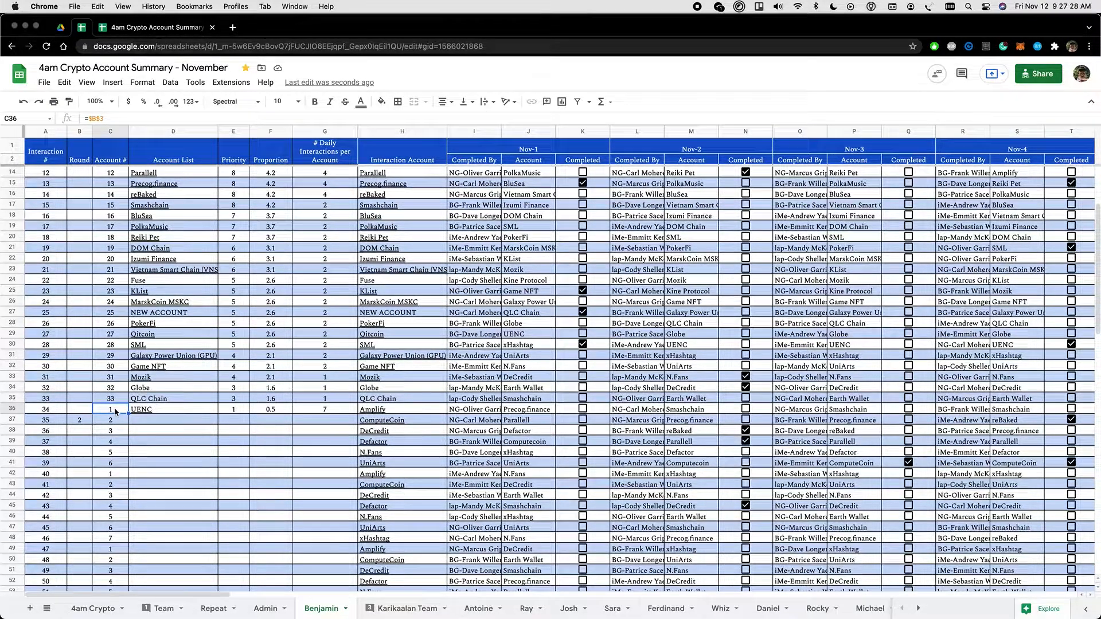
left_click(119, 403)
key("super+c")
key("Down")
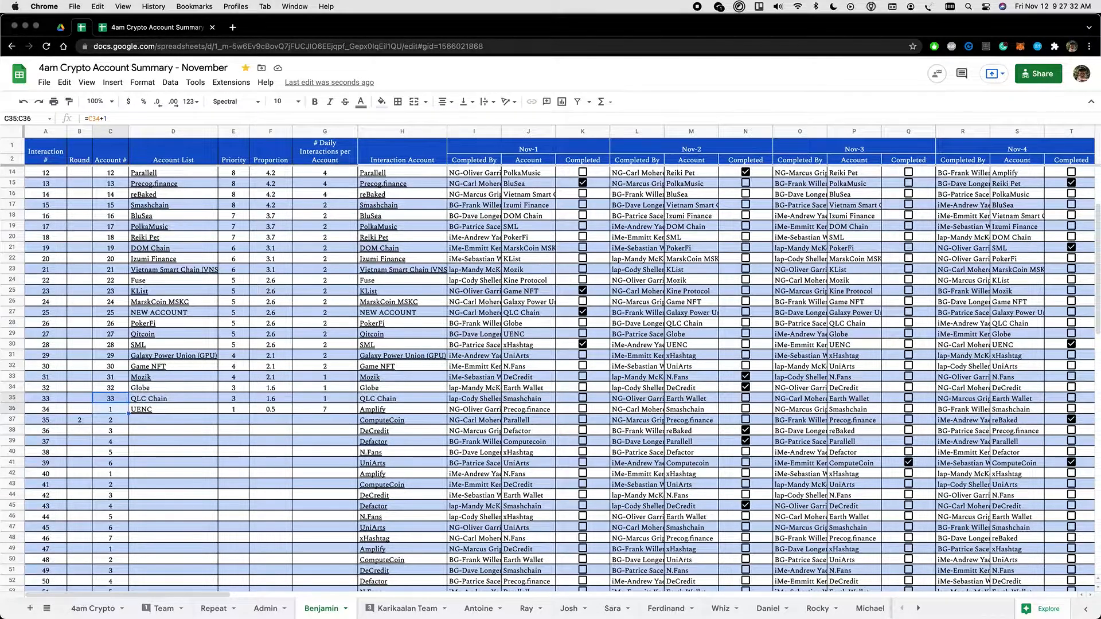
key("super+v")
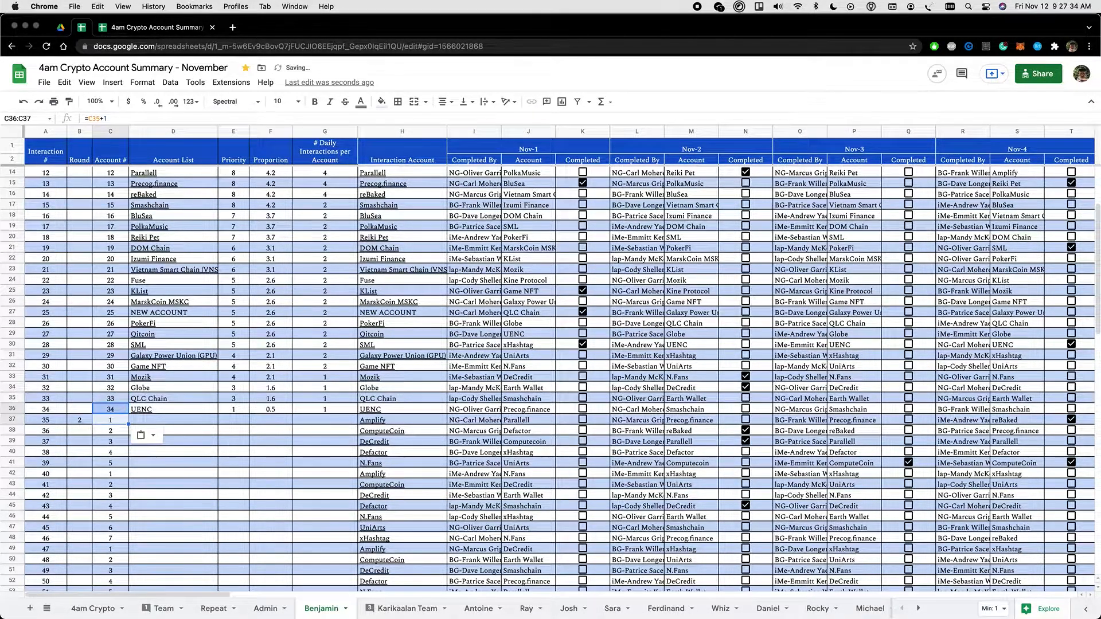
key("Down")
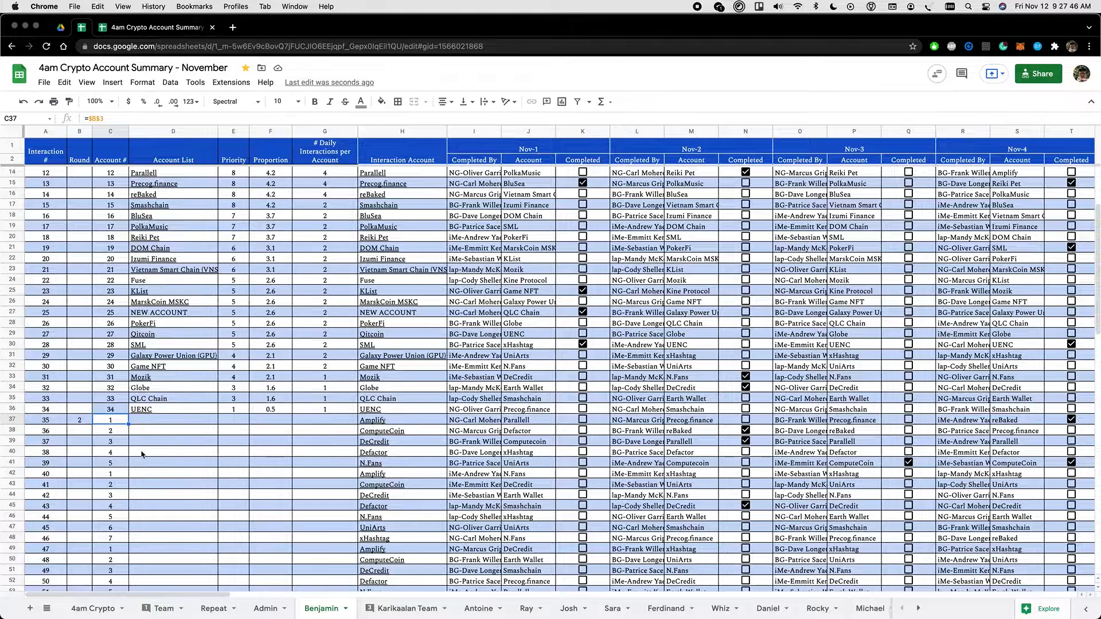
Copy the Interaction #, Round and Account # cells A3:C122 and paste them back over the same range.
left_click(180, 409)
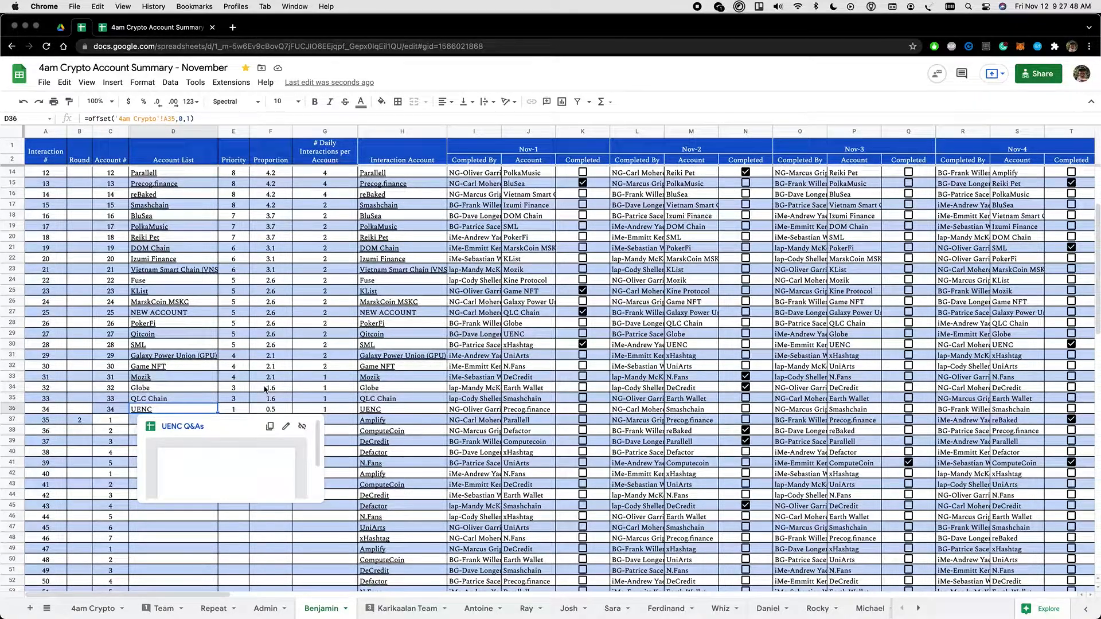
left_click(242, 380)
scroll(109, 496, "down", 12)
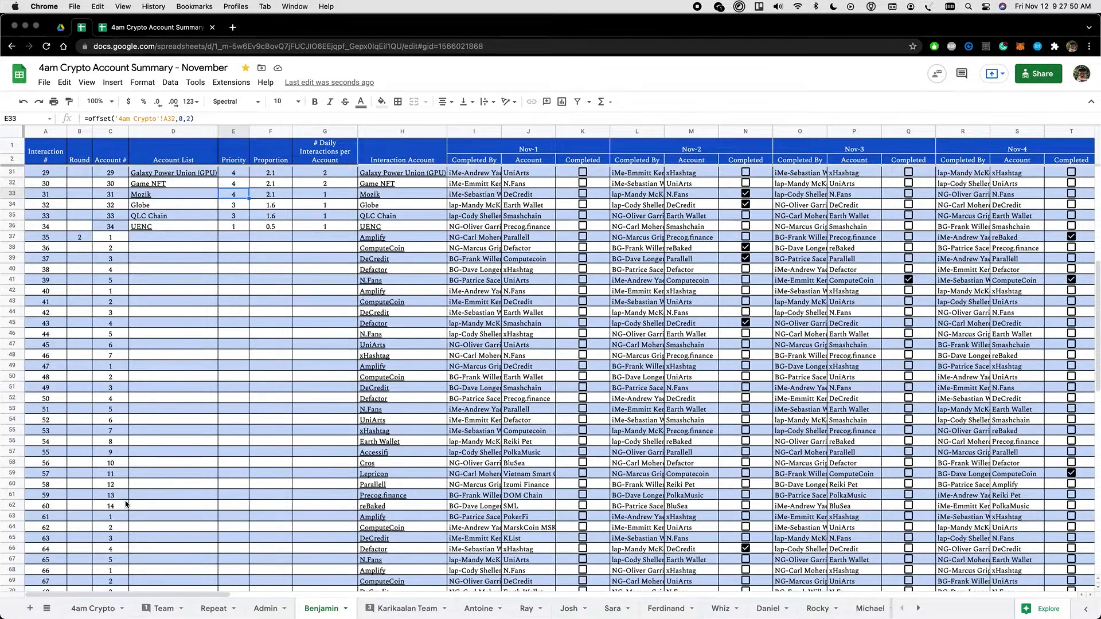
scroll(126, 503, "up", 14)
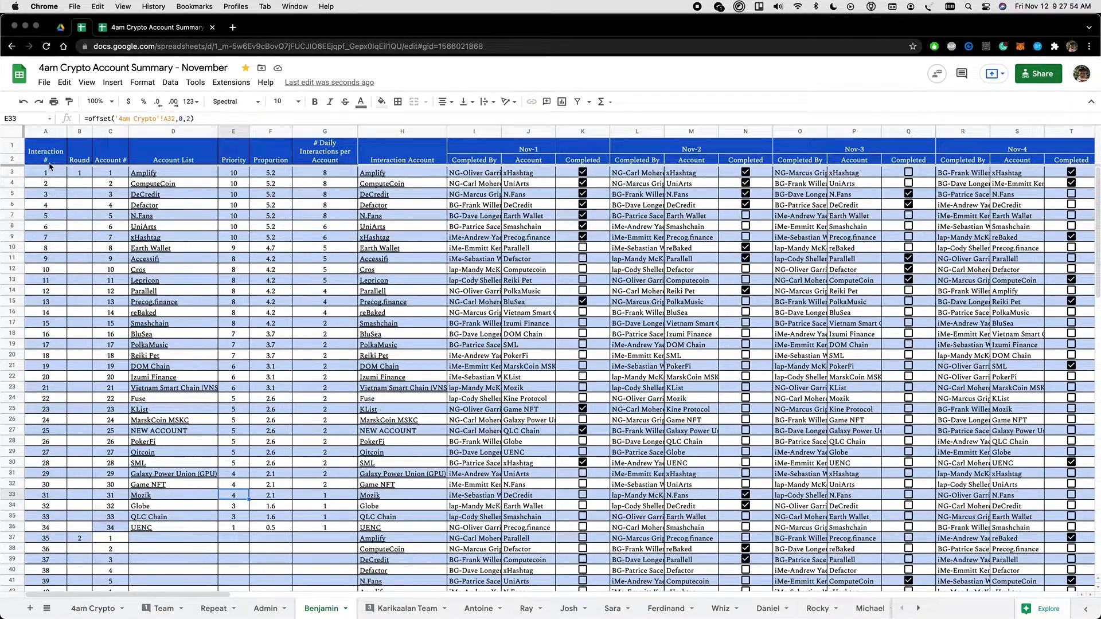
left_click(51, 171)
key("super+shift+Down")
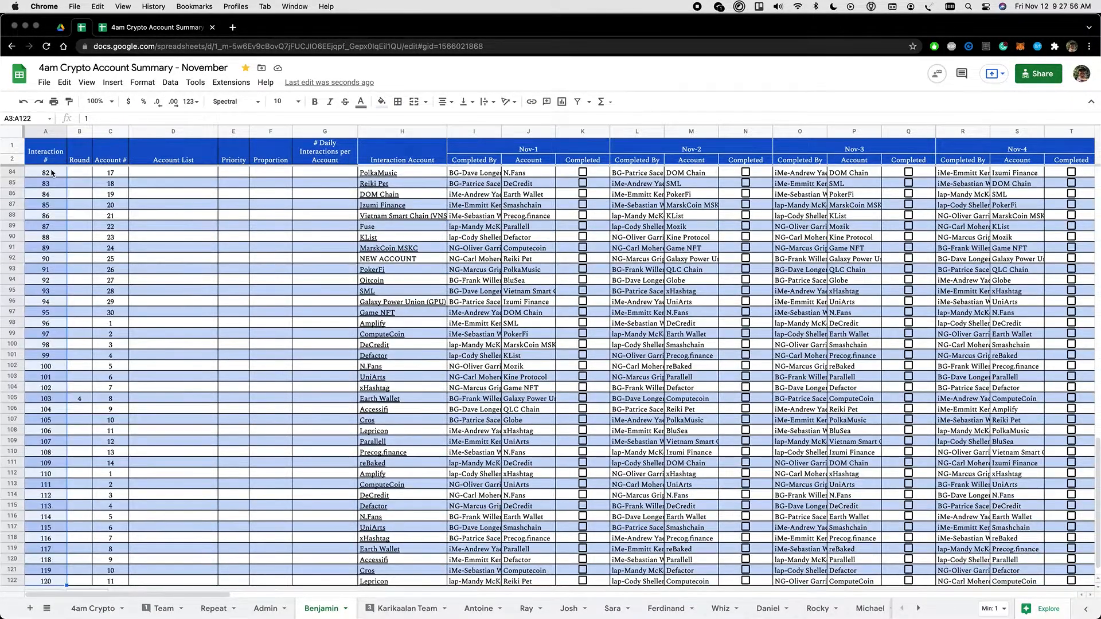
key("shift+Right")
key("shift+Right")
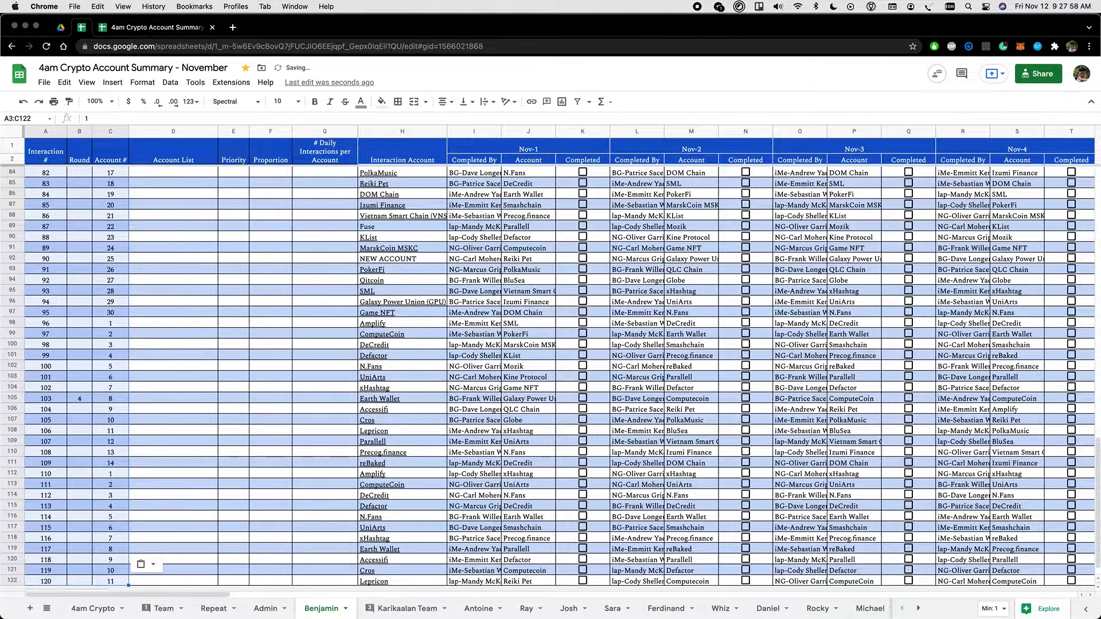
key("Right")
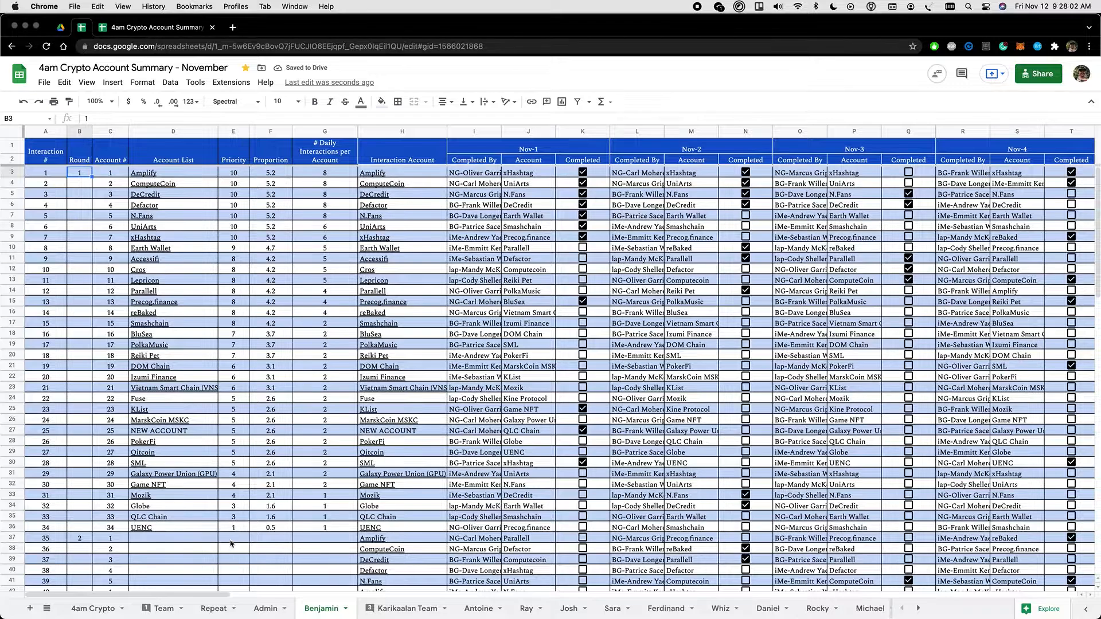
Examine the row 3 formulas for Account List, Priority, Proportion, daily interactions per account and Interaction Account.
left_click(183, 172)
left_click(311, 172)
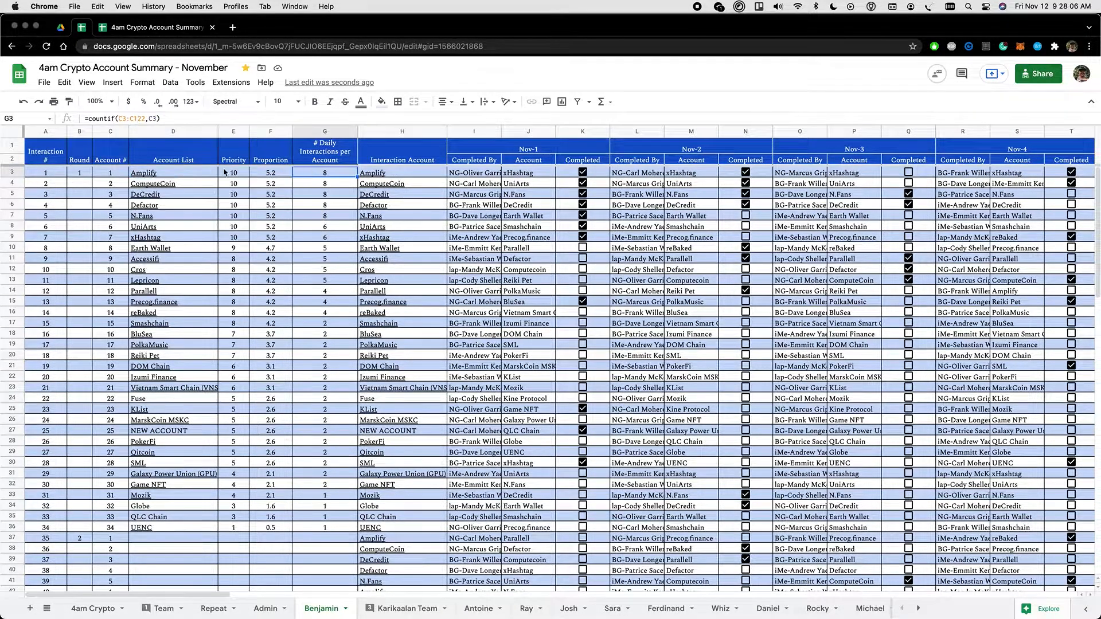
left_click(237, 173)
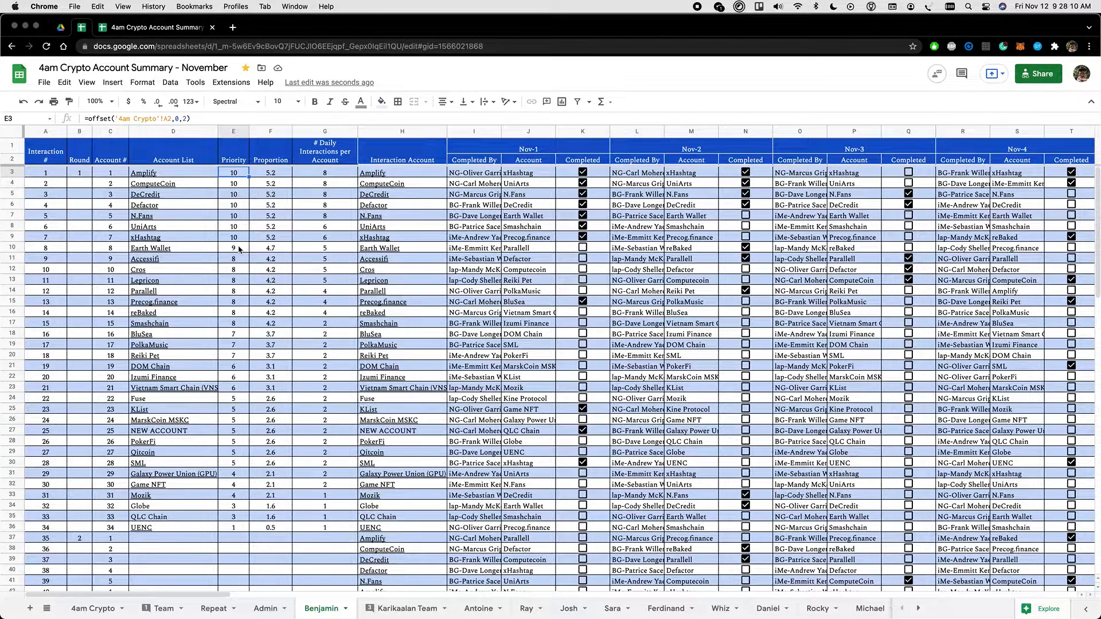
left_click(273, 175)
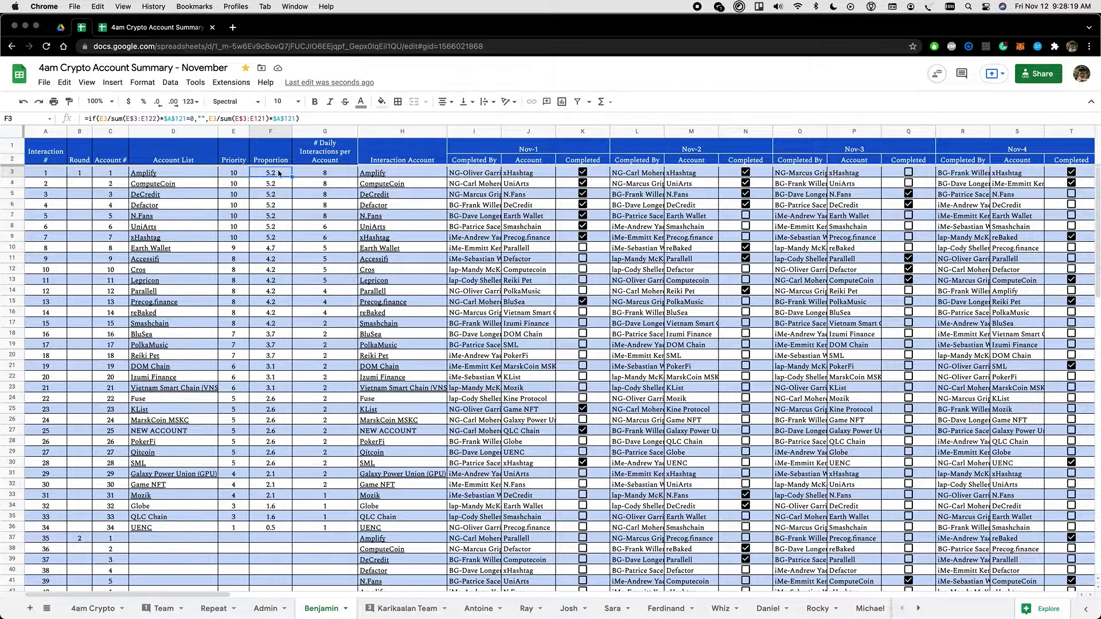
left_click(325, 173)
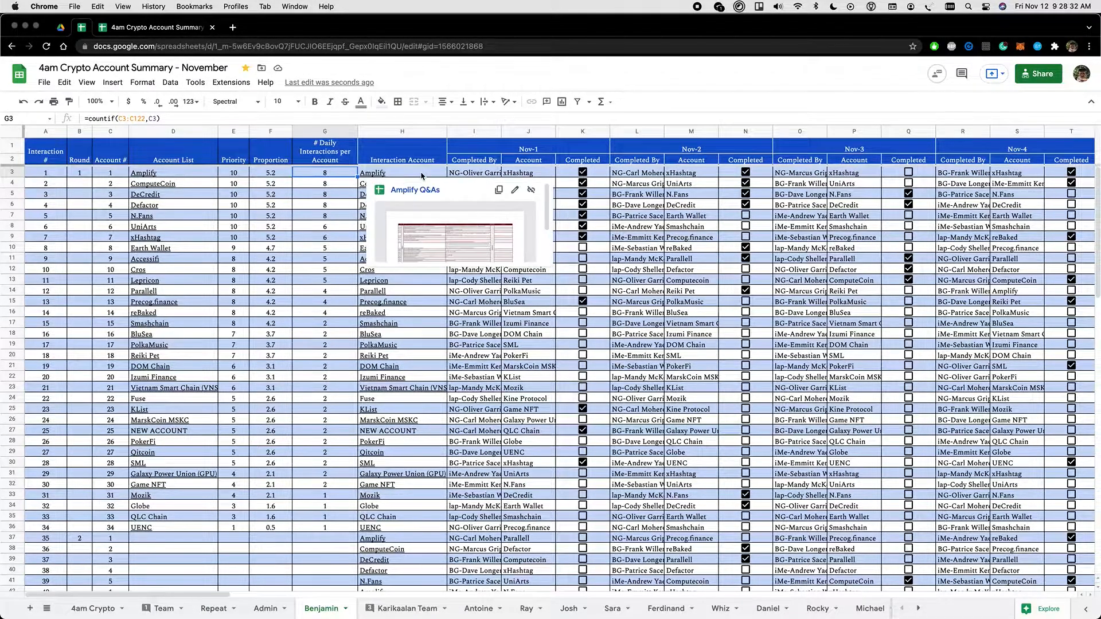
key("Right")
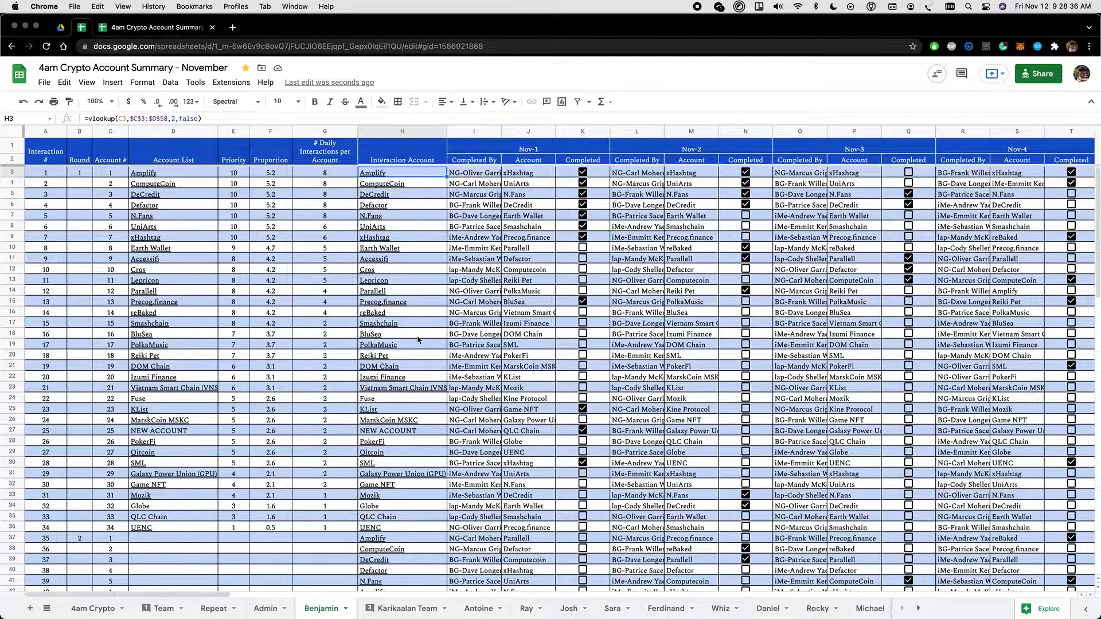
mouse_move(420, 175)
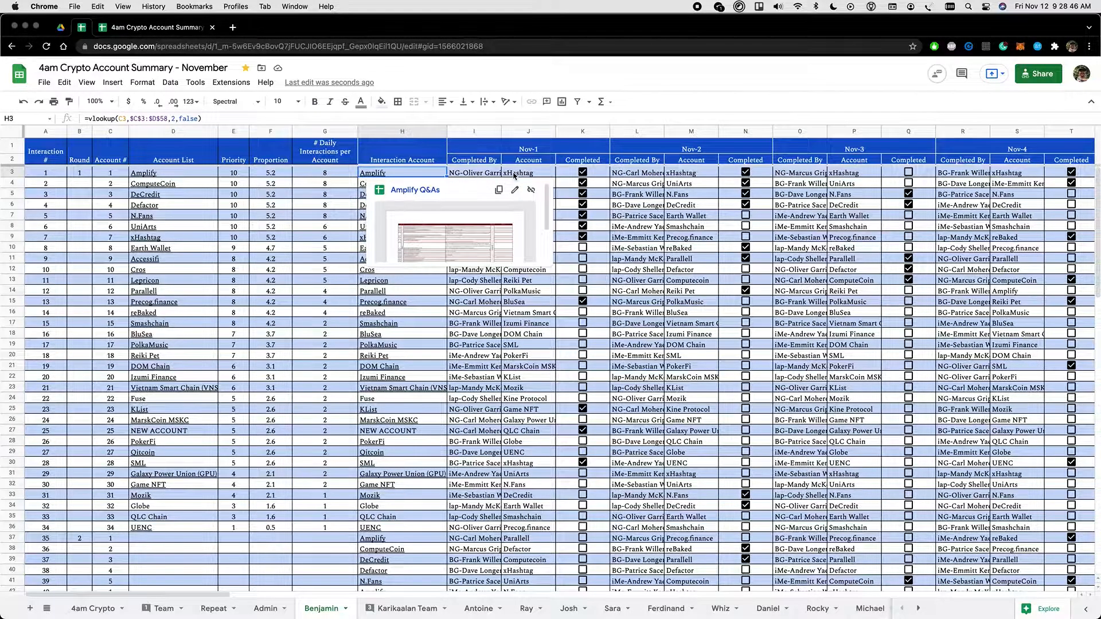
Compare the Nov-12 Account entry in AQ3 with the Nov-13 Account entry in AT3.
scroll(613, 179, "right", 20)
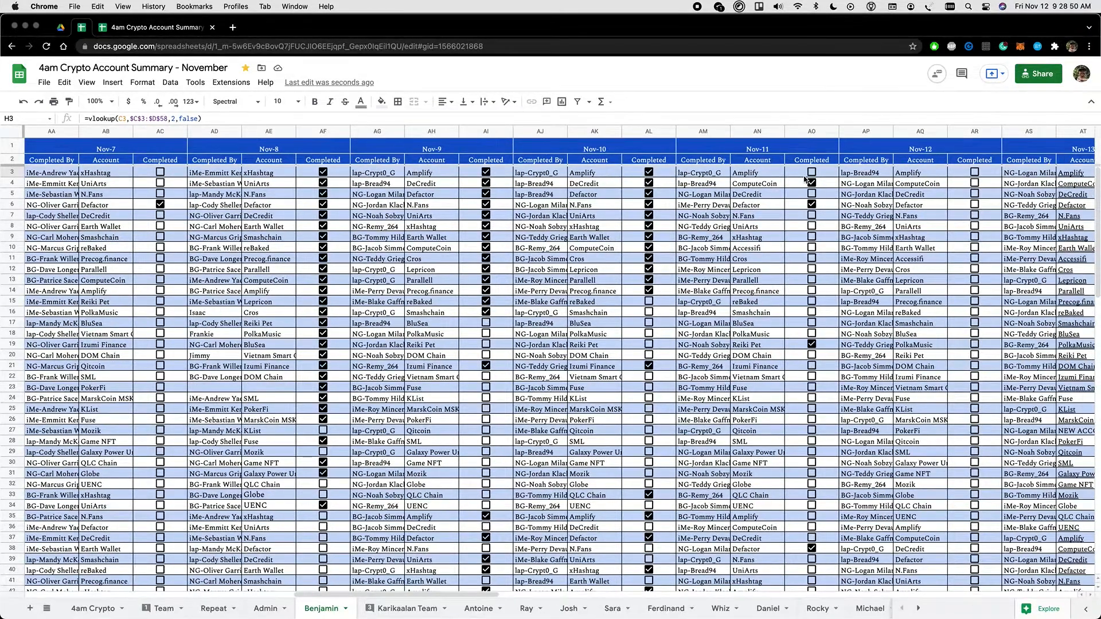
left_click(904, 175)
scroll(904, 176, "right", 1)
scroll(904, 176, "right", 2)
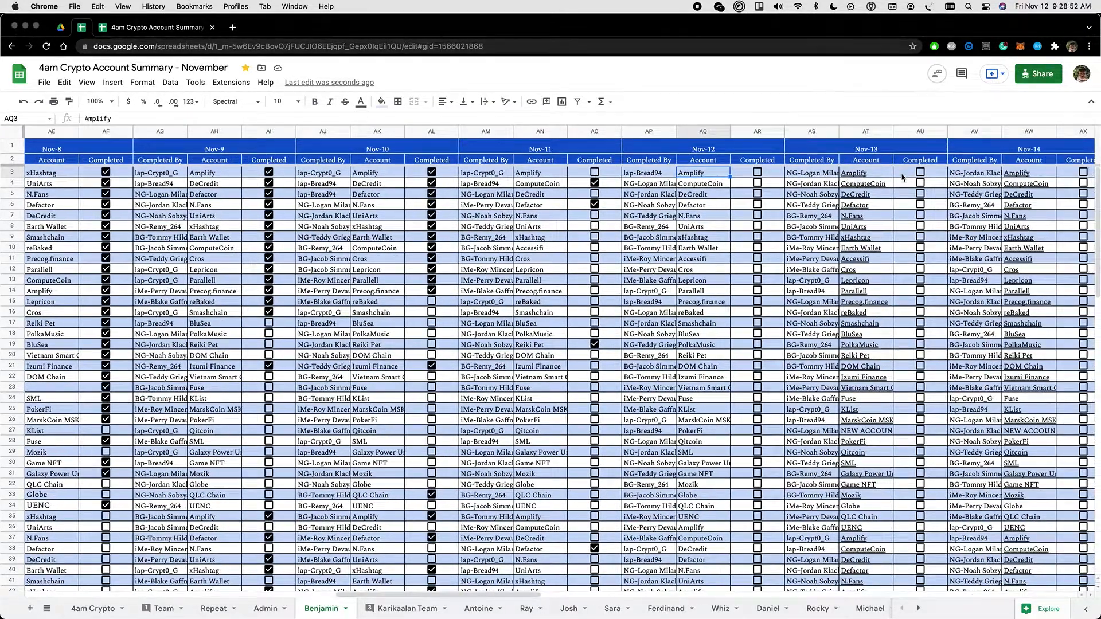
left_click(859, 174)
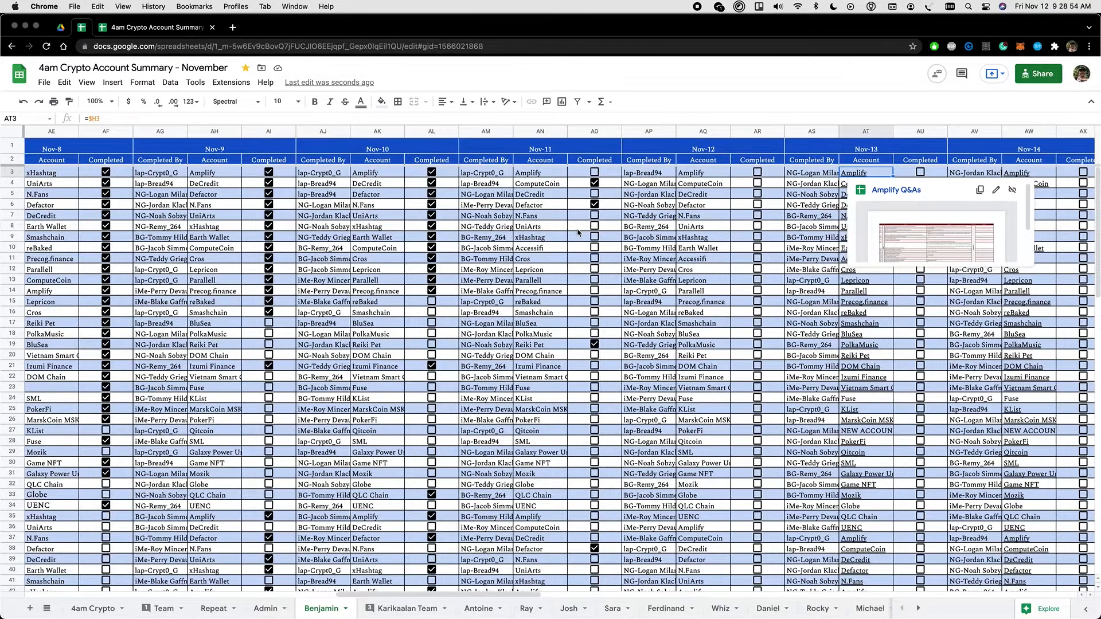
scroll(577, 232, "left", 15)
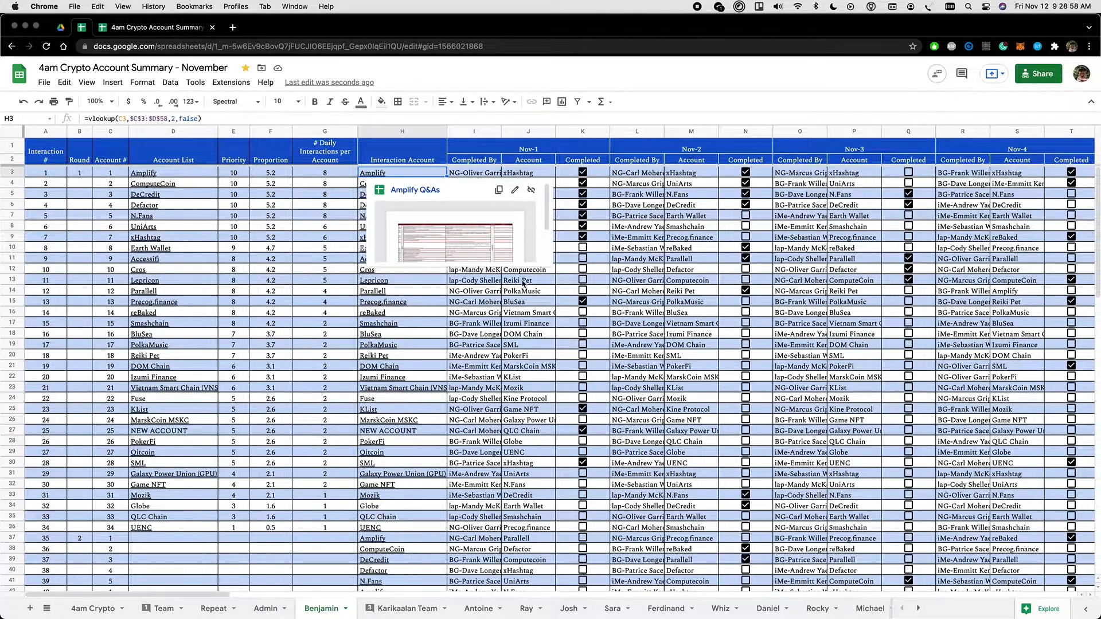
Hide columns A to H in the team member's sheet.
left_click(455, 369)
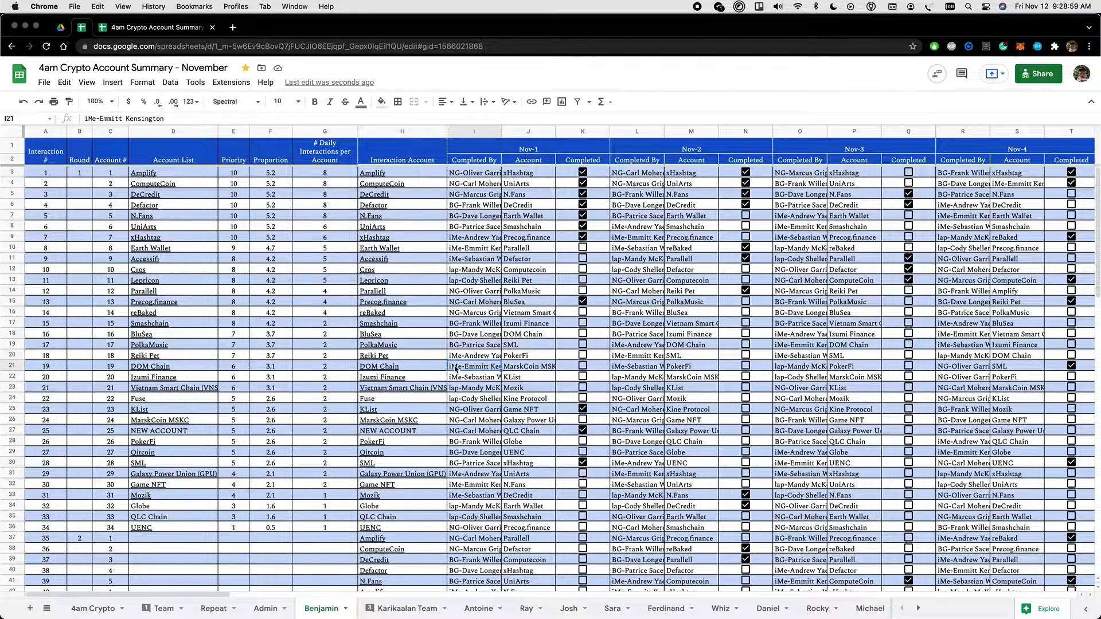
left_click(428, 131)
left_click(46, 132, "shift")
right_click(44, 131)
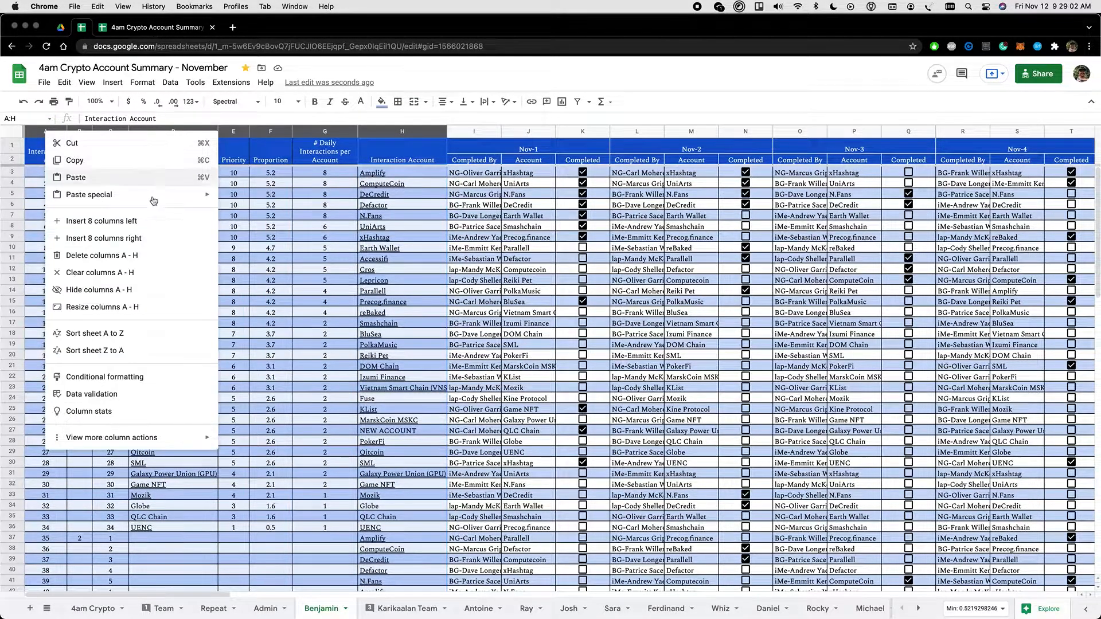
left_click(99, 290)
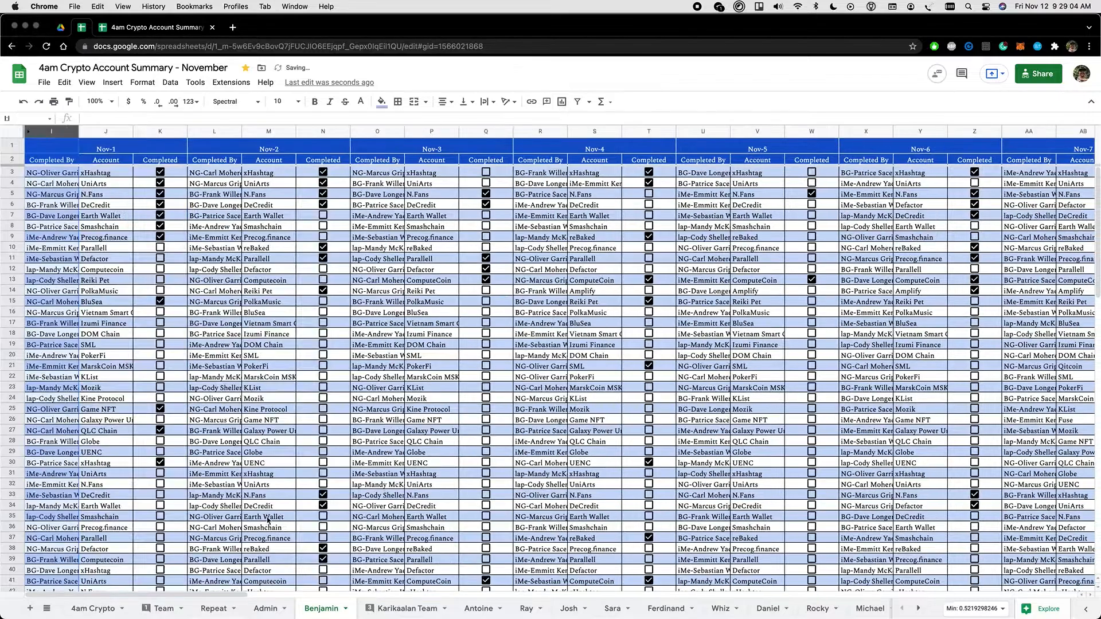
Look through the next three team sheets and return to the team member's sheet with the hidden columns.
left_click(396, 609)
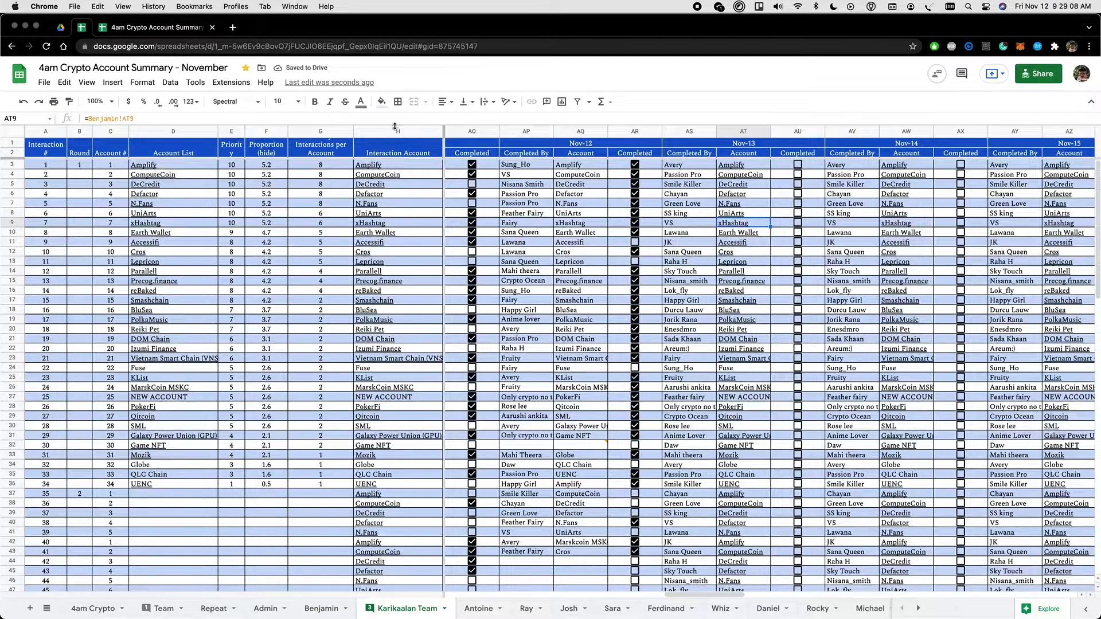
left_click(485, 608)
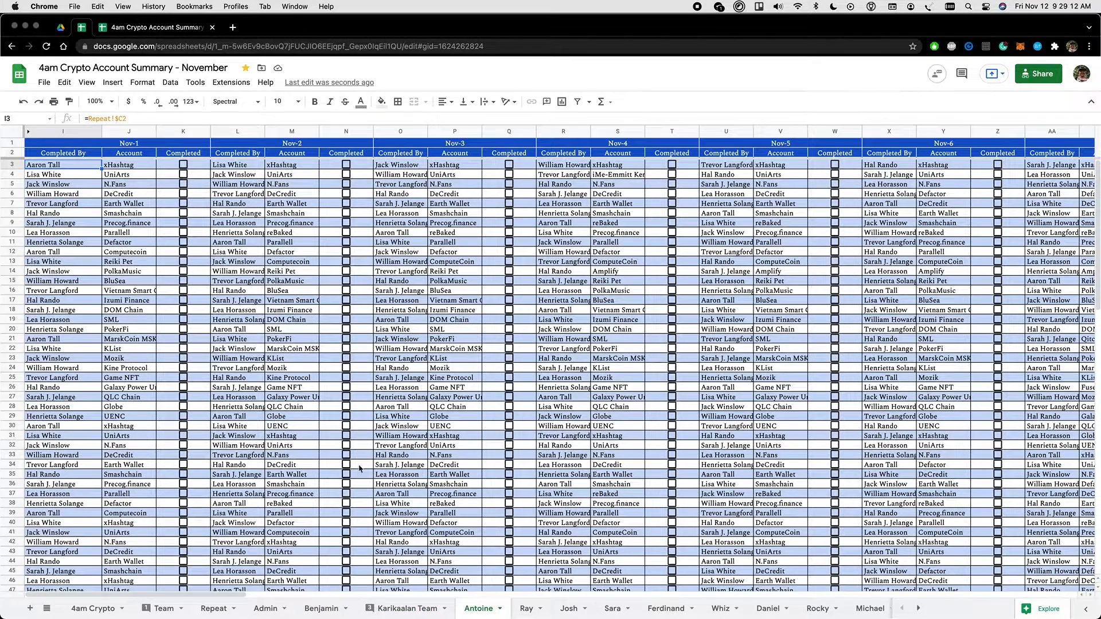
left_click(522, 607)
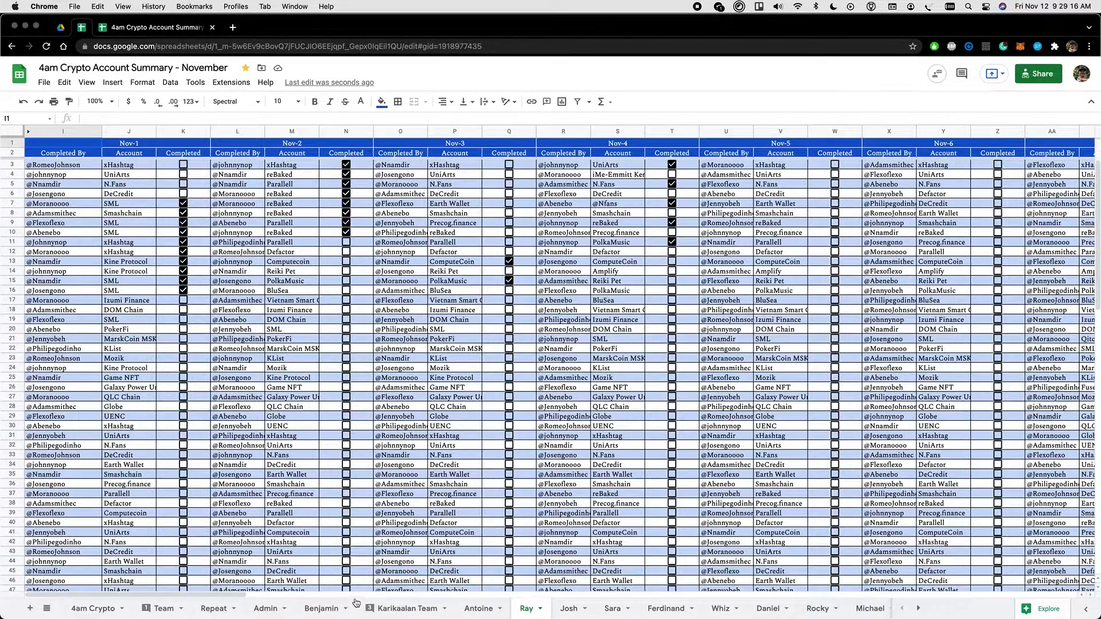
left_click(319, 608)
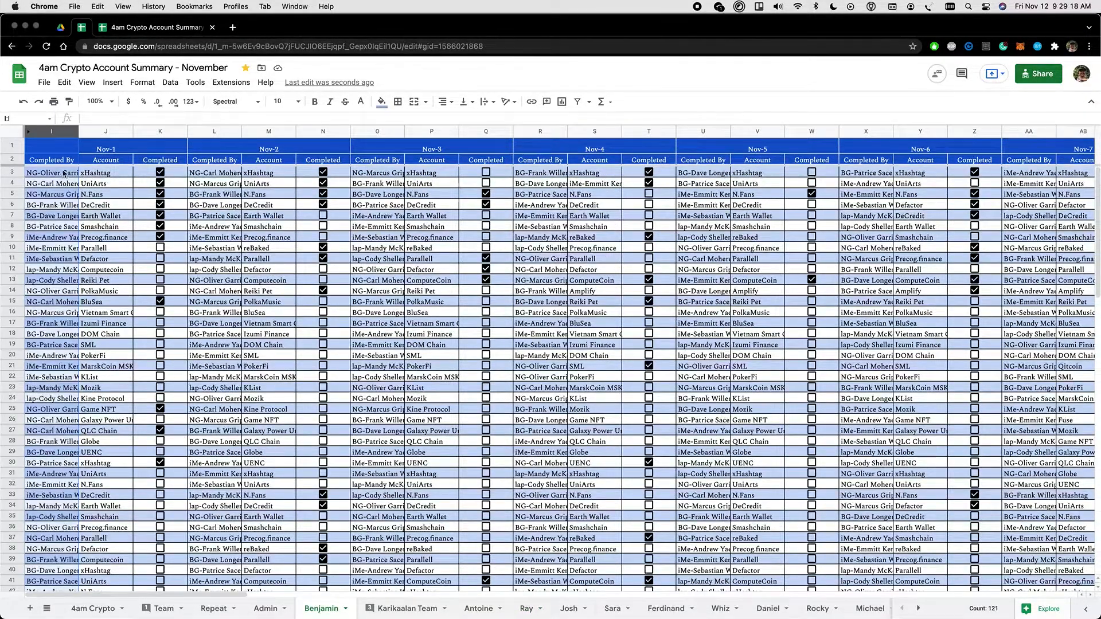
Examine the daily entries from Nov-1 onward and select the Nov-12 Completed By and Account cells AP3:AQ122.
left_click(64, 173)
key("Right")
scroll(620, 244, "right", 10)
scroll(621, 244, "left", 10)
scroll(572, 233, "right", 10)
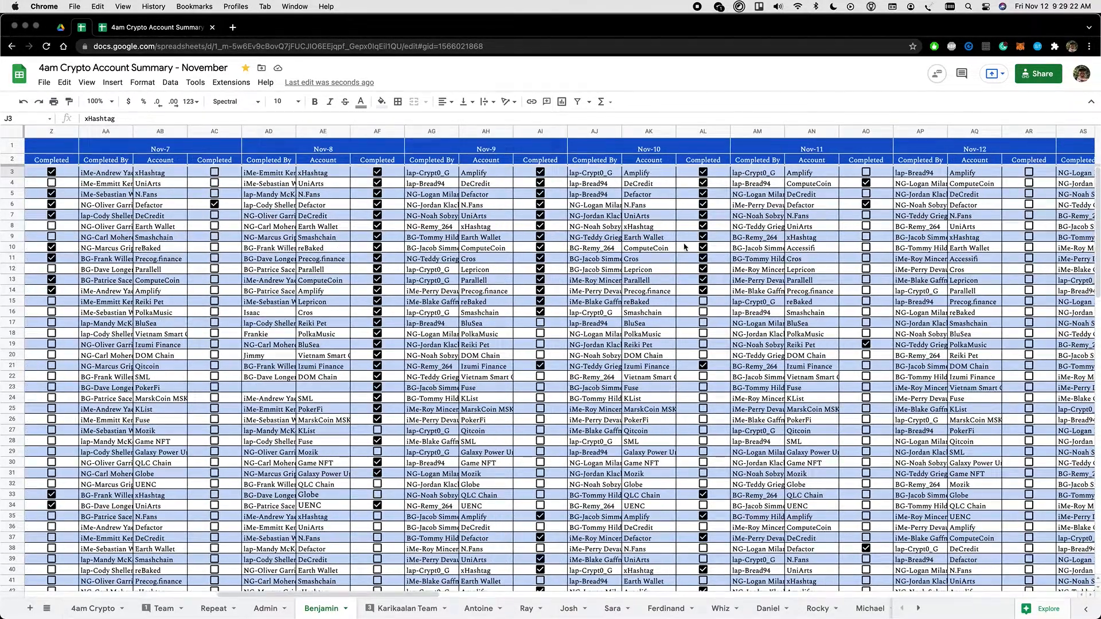
scroll(687, 248, "right", 8)
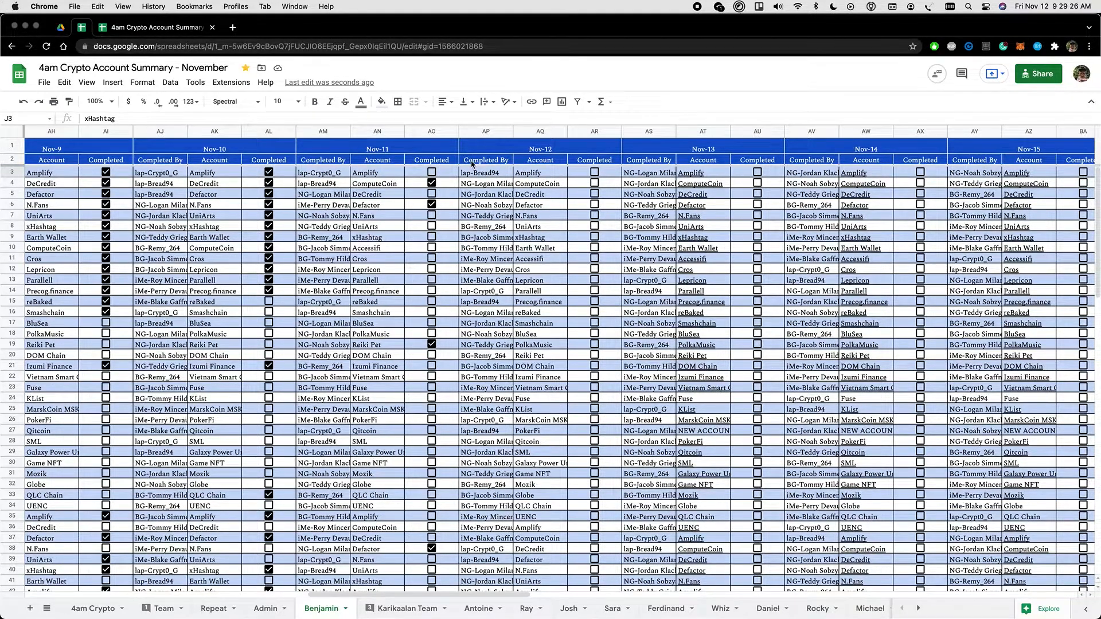
left_click(508, 182)
left_click(503, 174)
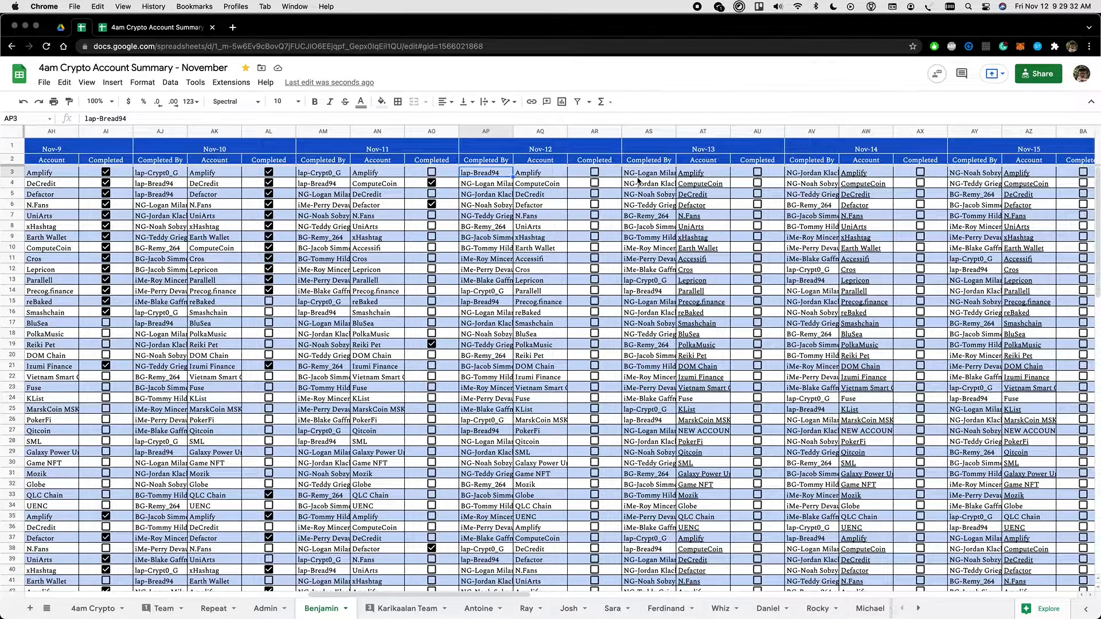
key("shift+Right")
key("super+shift+Down")
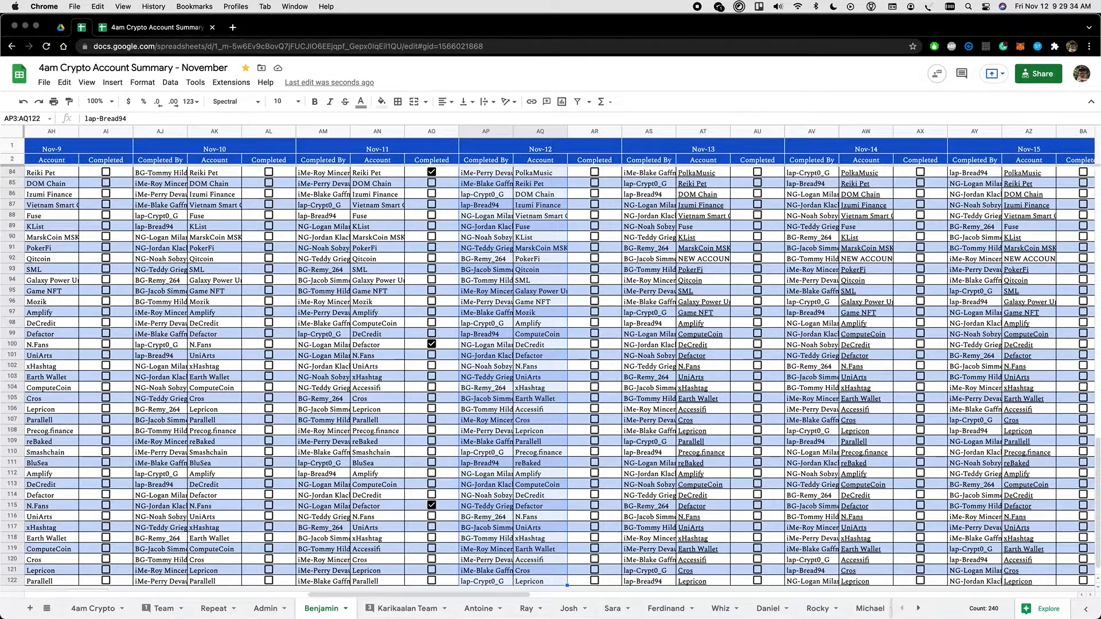
Go through the row 3 cells of the days around Nov-9 to Nov-12, checking what each cell contains.
key("Left")
key("Right")
key("Right")
key("Left")
key("Left")
key("Left")
key("Left")
key("Left")
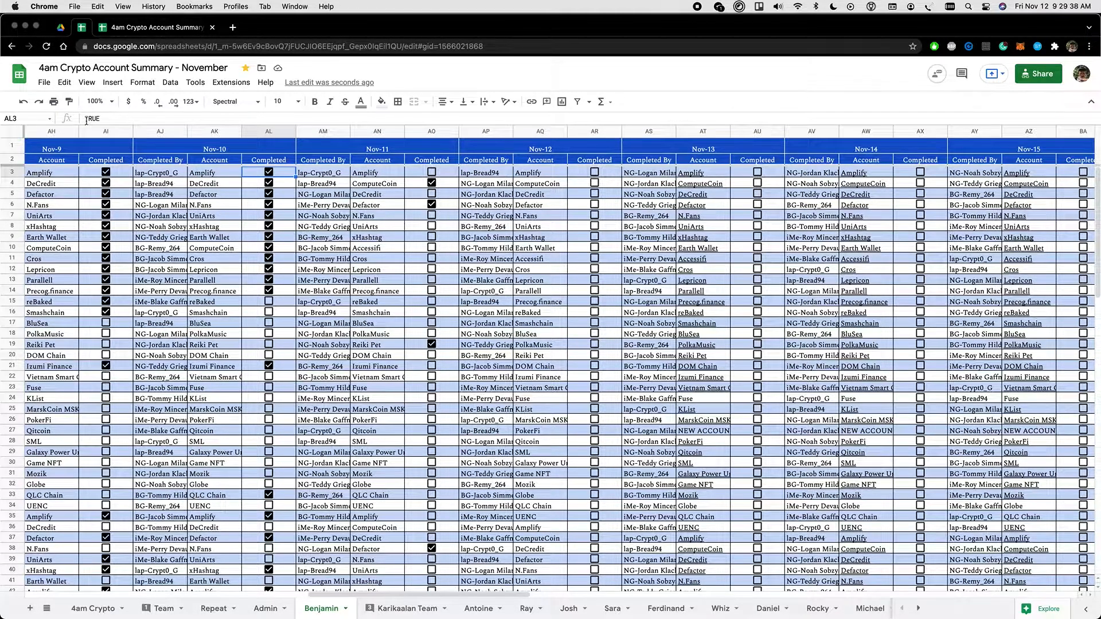
key("Left")
key("Left")
key("Left")
key("Left")
key("Left")
key("Left")
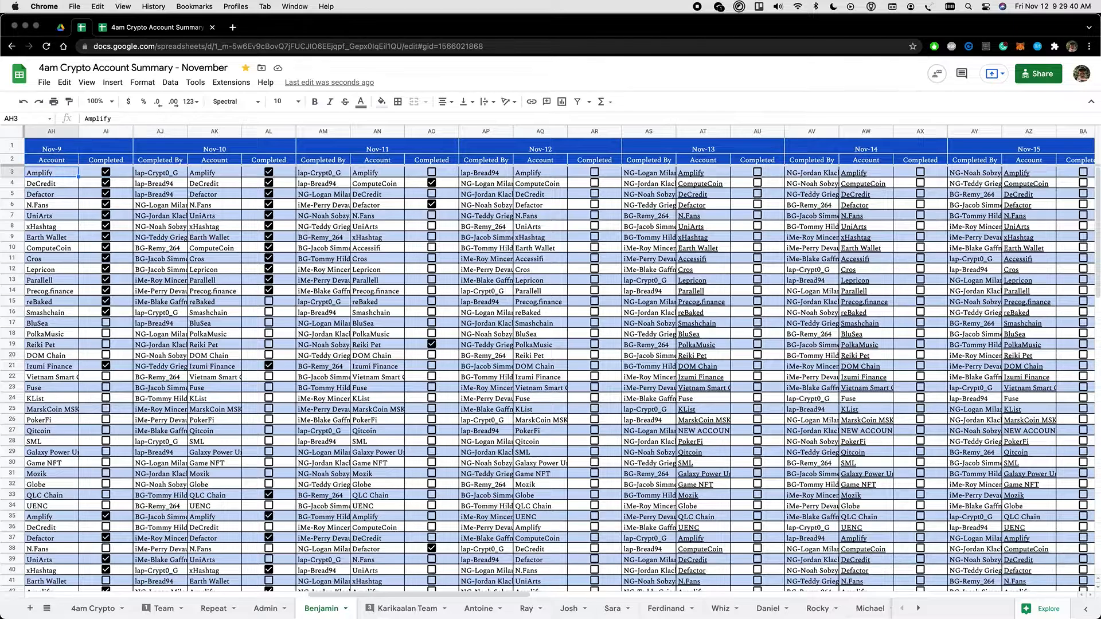
key("Right")
key("Right")
key("Right")
key("Right")
key("Right")
key("Right")
key("Right")
key("Right")
key("Right")
key("Right")
key("Right")
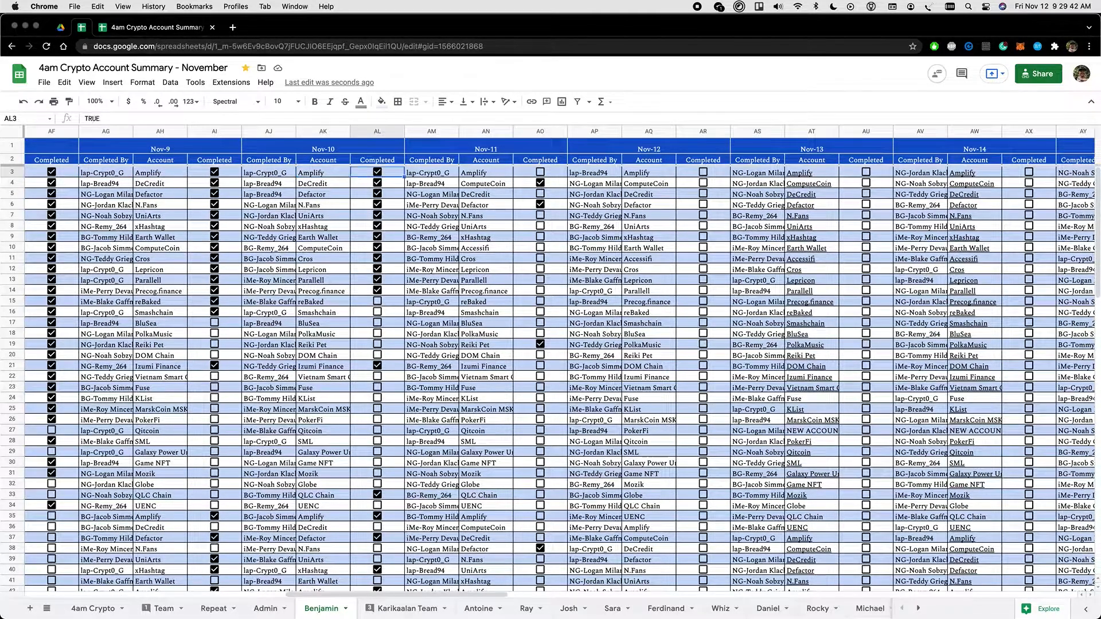
Replace the formulas in the Nov-13 Completed By and Account cells AS3:AT122 with their plain values.
key("Right")
key("Left")
key("Left")
key("Right")
key("Right")
key("Right")
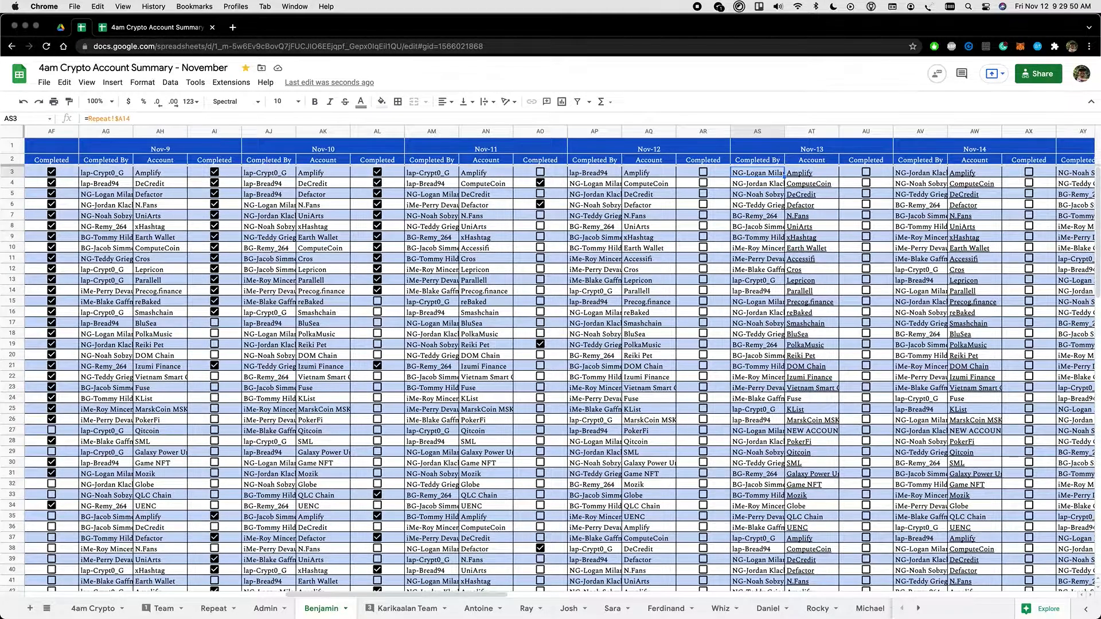
key("Left")
key("Right")
key("shift+Right")
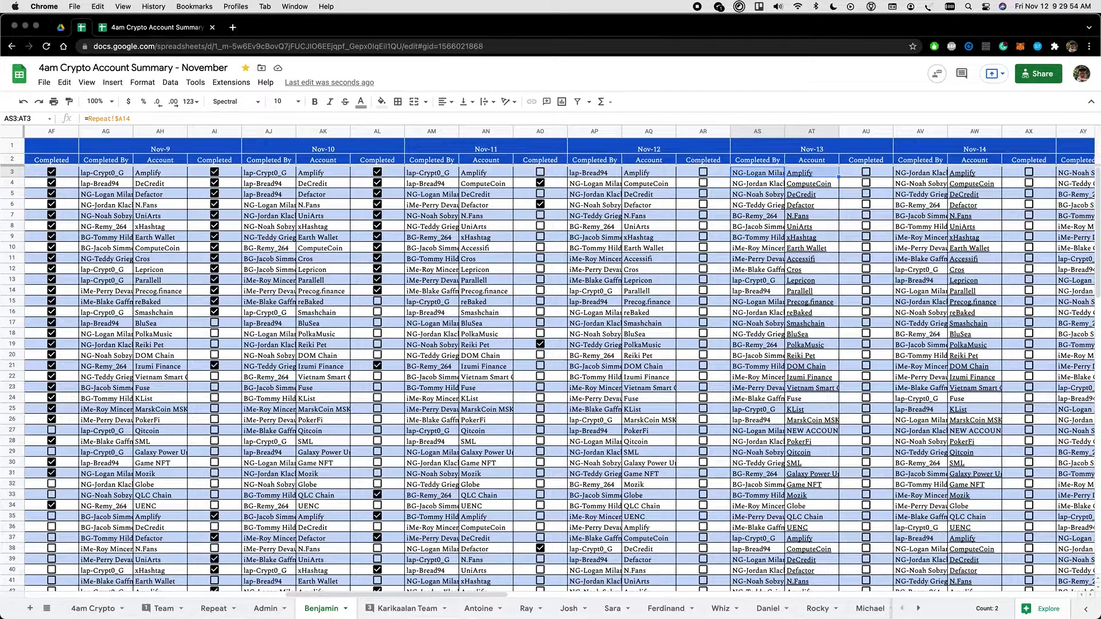
key("ctrl+shift+Down")
key("ctrl+shift+v")
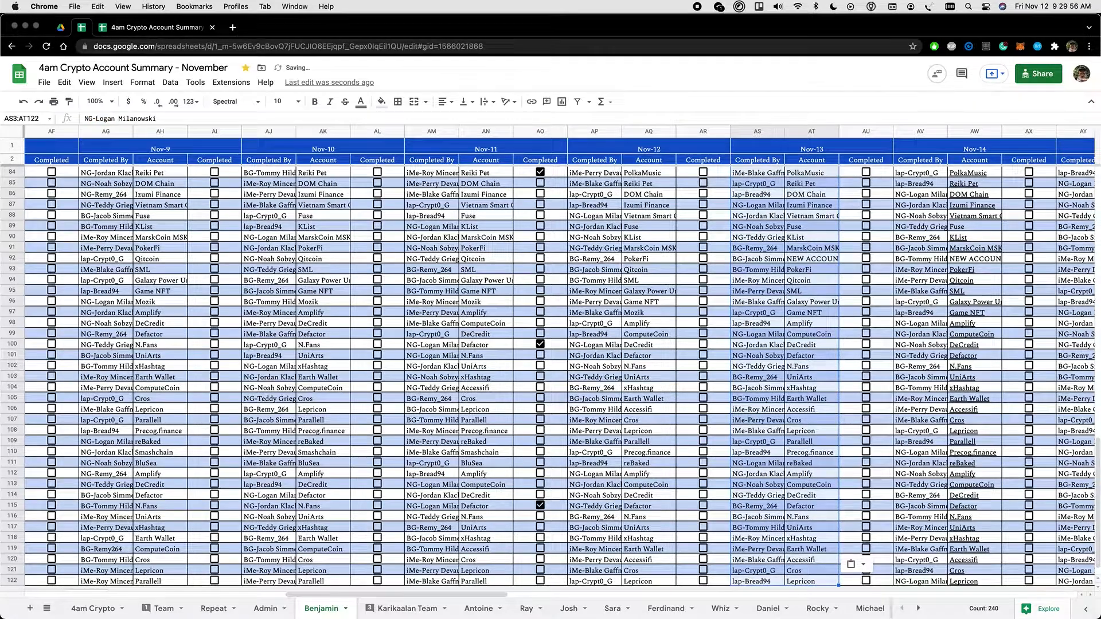
Check the pasted Nov-13 account entries and undo the values-only paste.
scroll(827, 205, "up", 10)
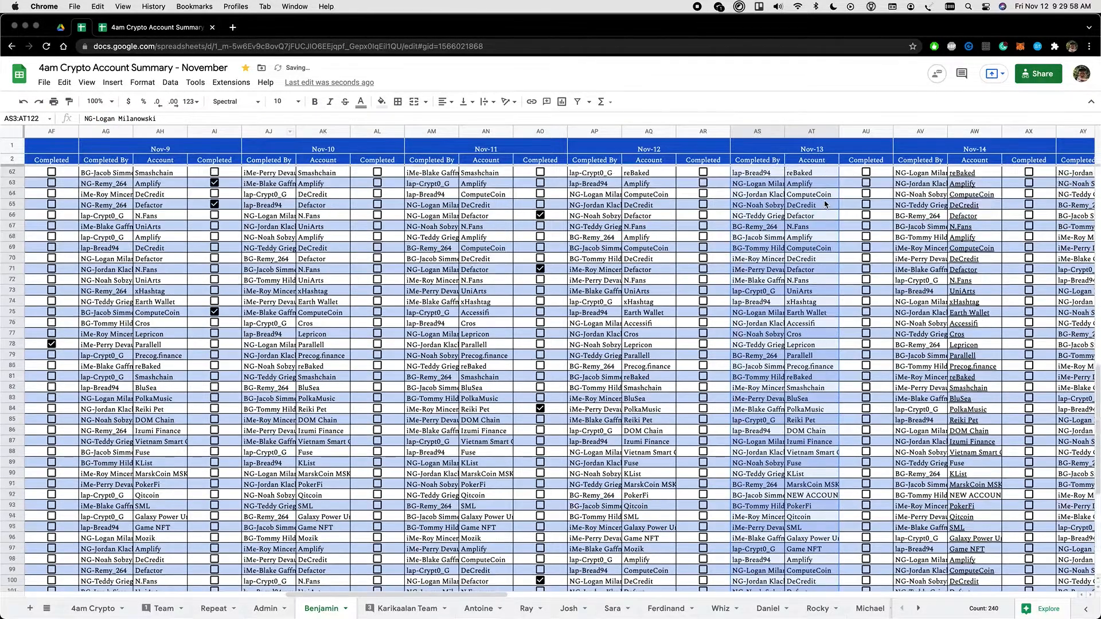
left_click(822, 176)
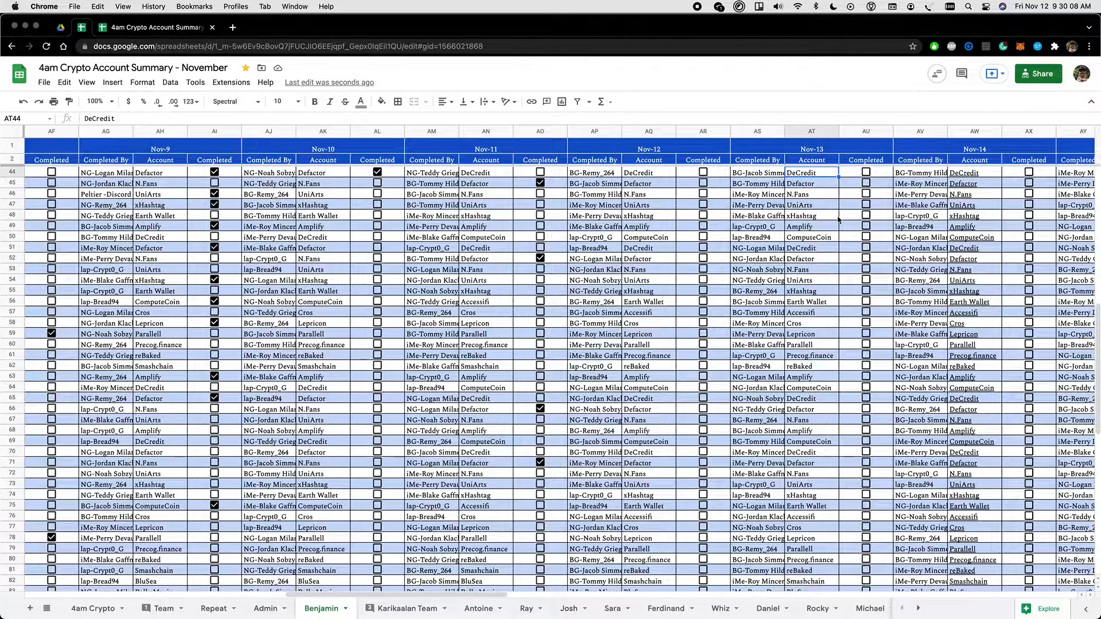
key("super+z")
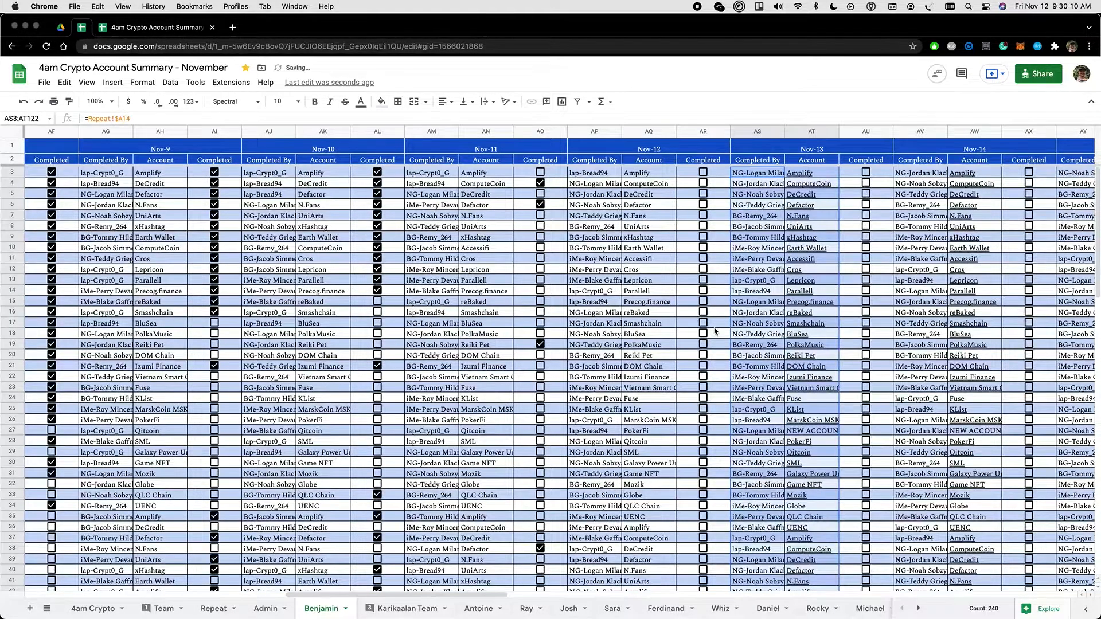
left_click(603, 206)
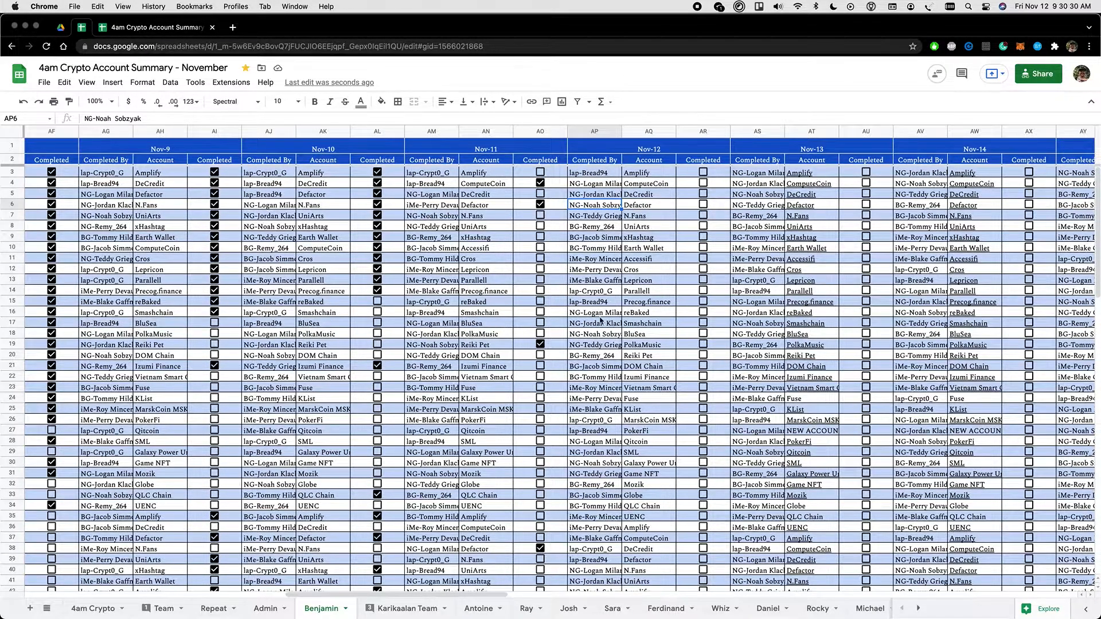
Open the team member's sheet two places after the current one and unhide its columns A to H.
left_click(377, 611)
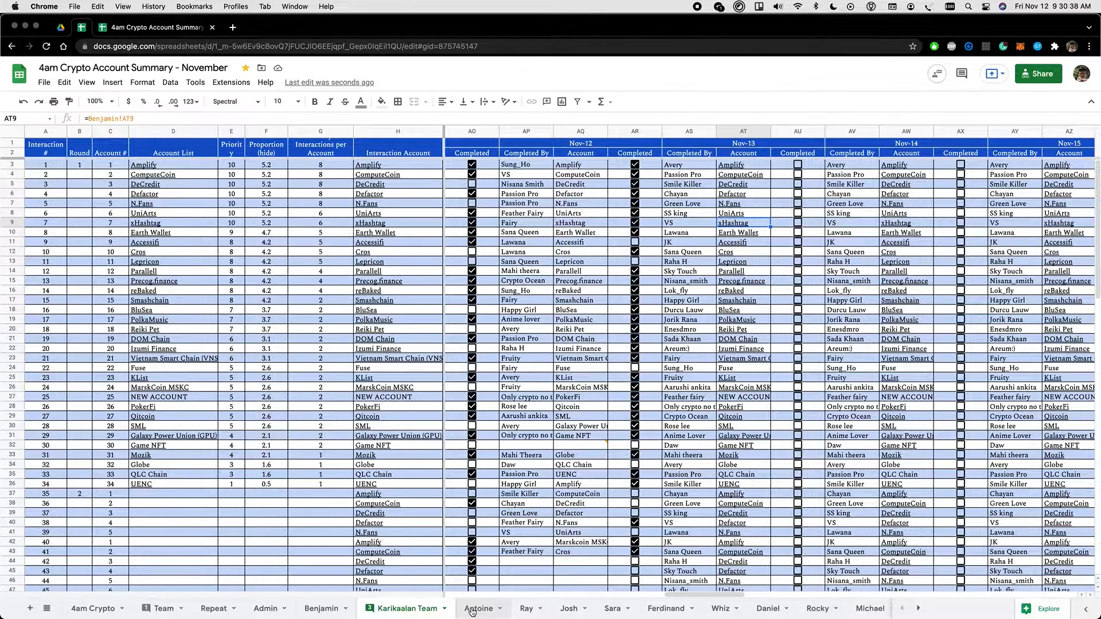
left_click(471, 610)
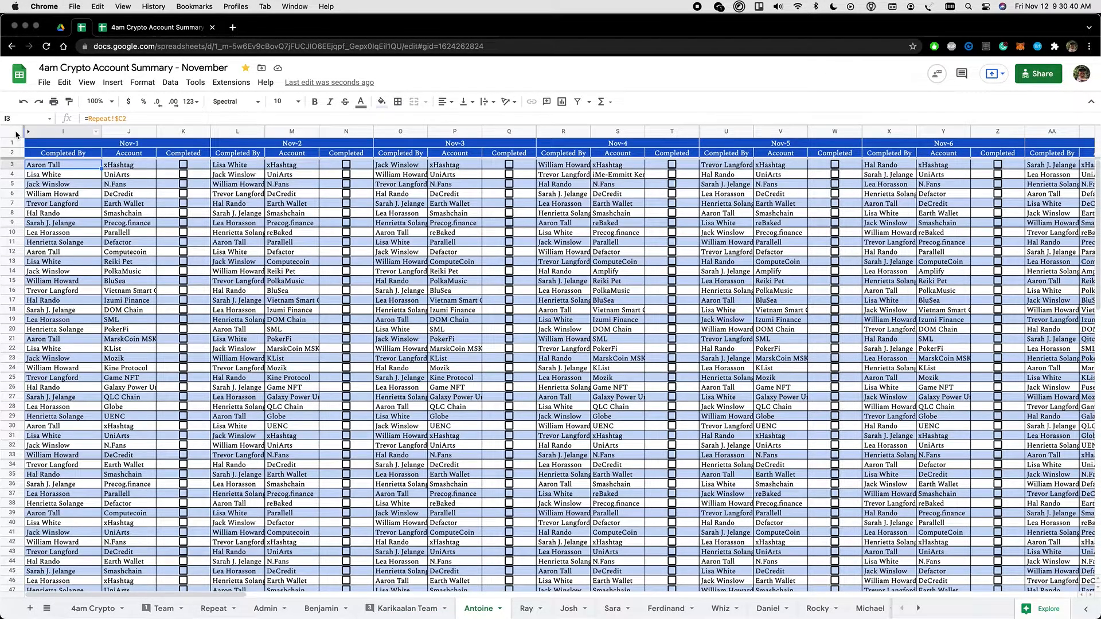
left_click(28, 132)
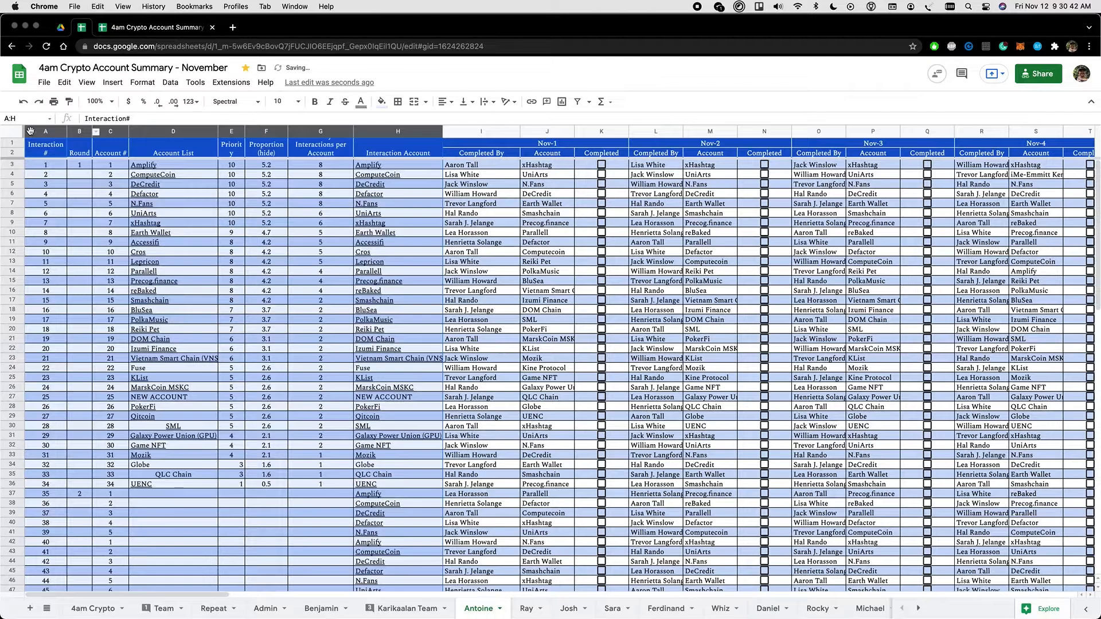
Check the contents of the row 13 Completed By and Account cells from Nov-1 to Nov-3.
left_click(530, 264)
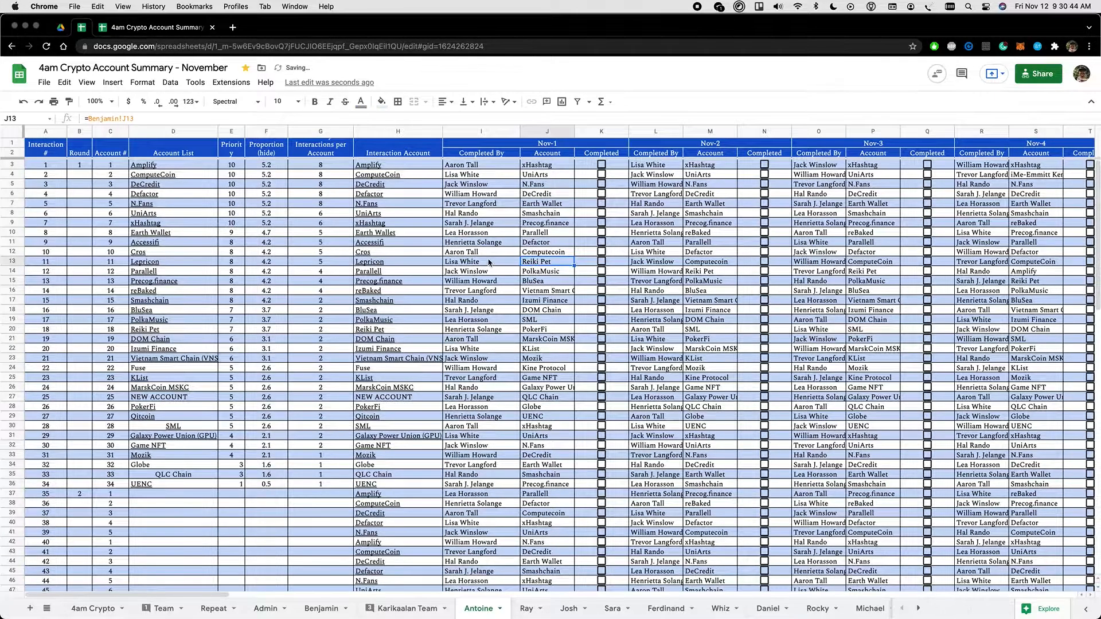
key("Left")
key("Right")
left_click(725, 264)
key("Left")
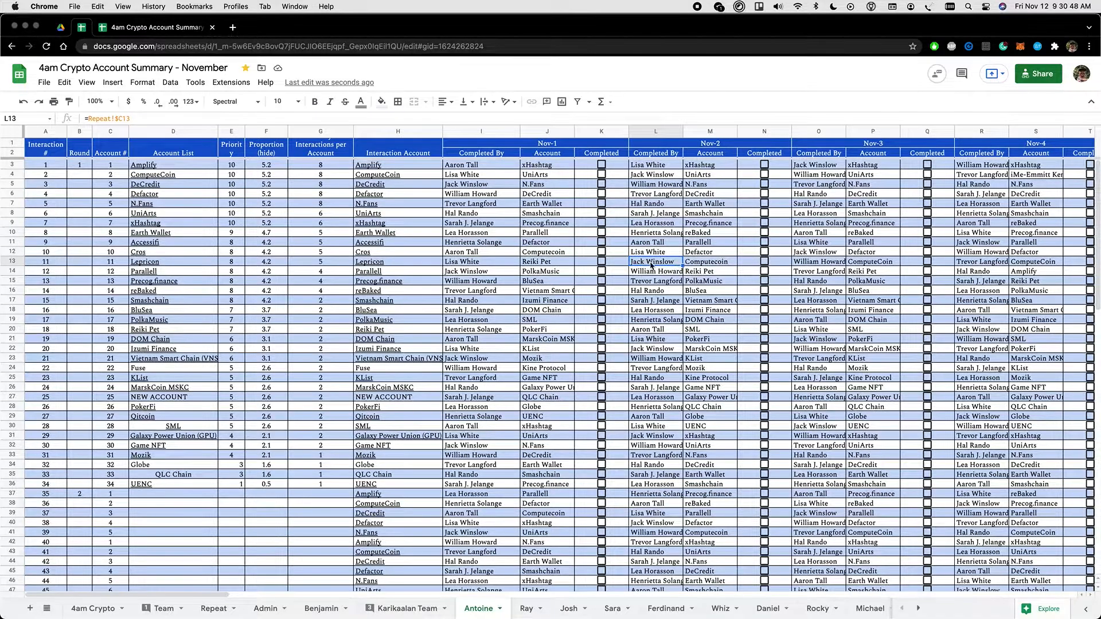
left_click(714, 265)
left_click(825, 263)
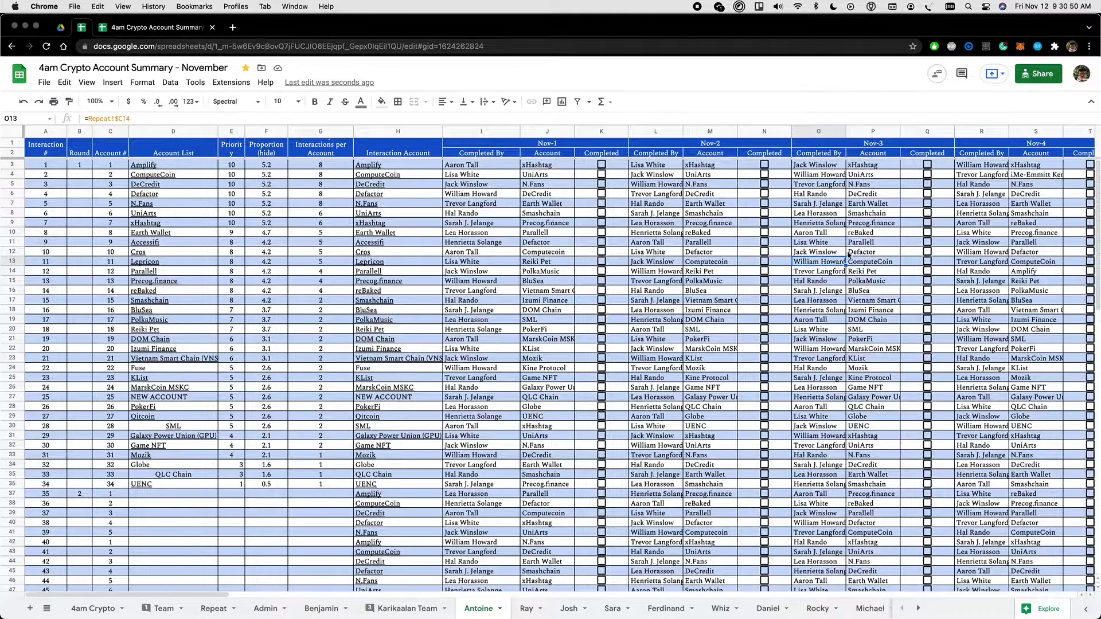
Return to the preceding team sheet and compare the row 3 cells under Nov-12 with the Nov-13 Account cell.
left_click(407, 608)
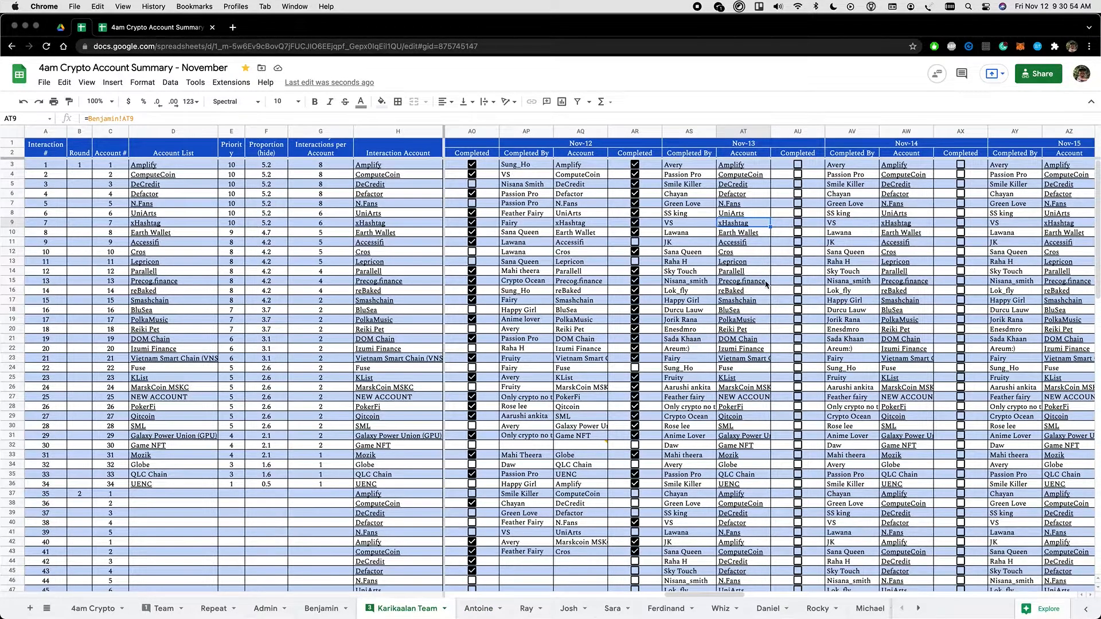
left_click(766, 283)
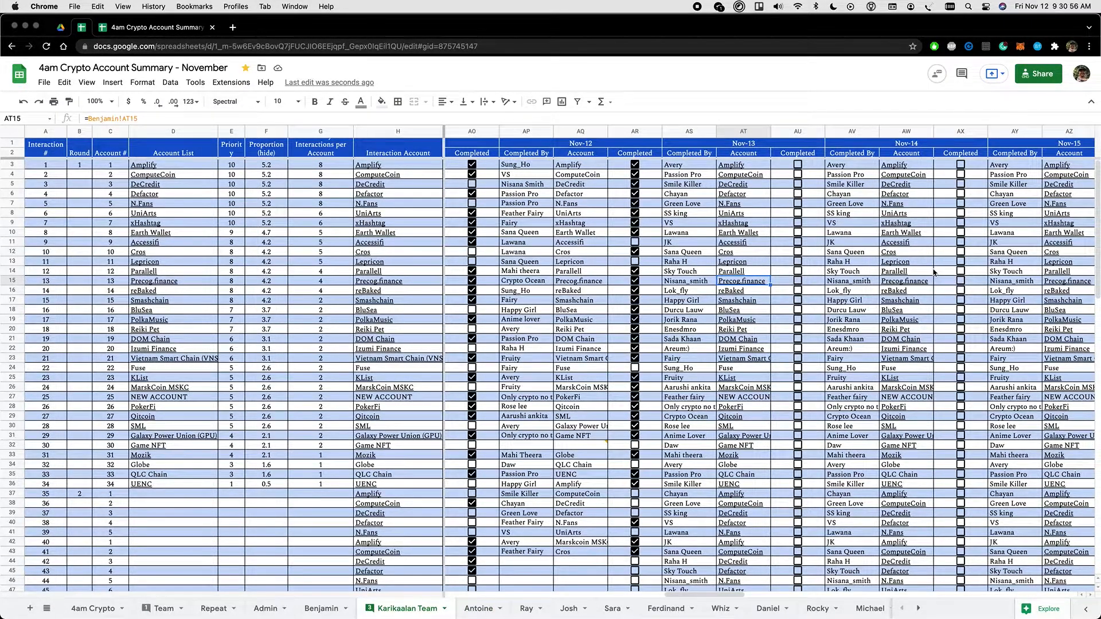
scroll(934, 272, "right", 2)
scroll(848, 269, "left", 6)
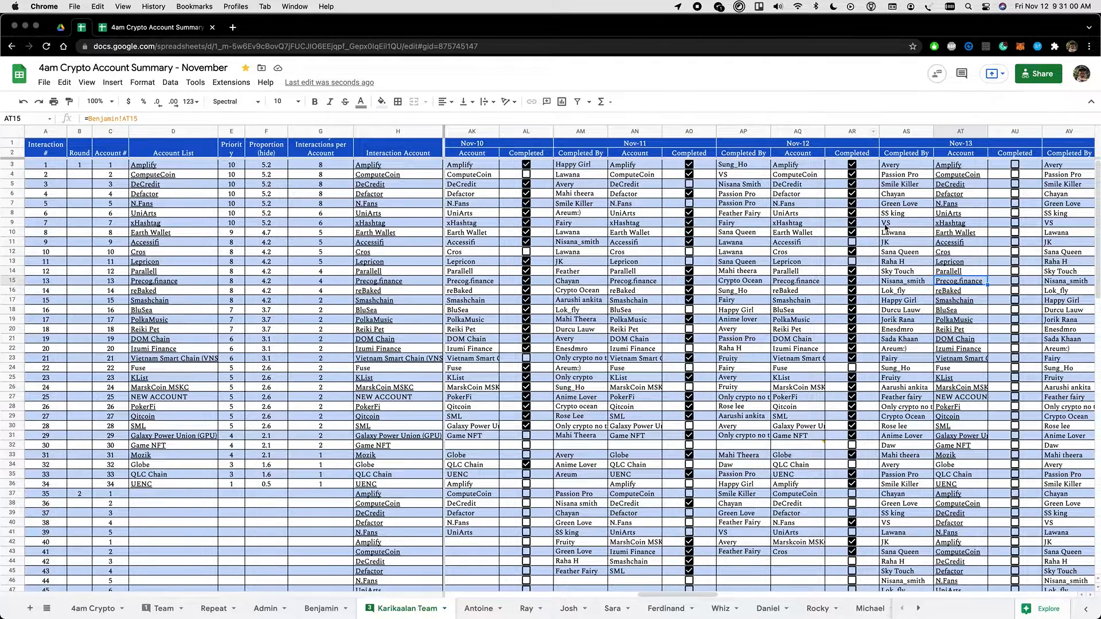
left_click(794, 164)
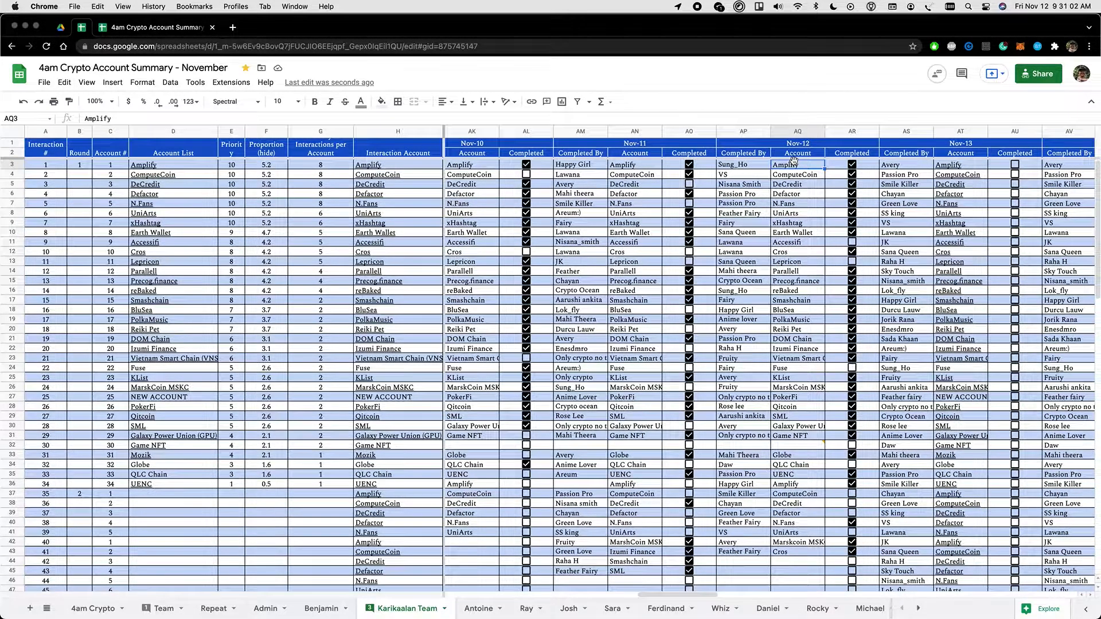
left_click(746, 165)
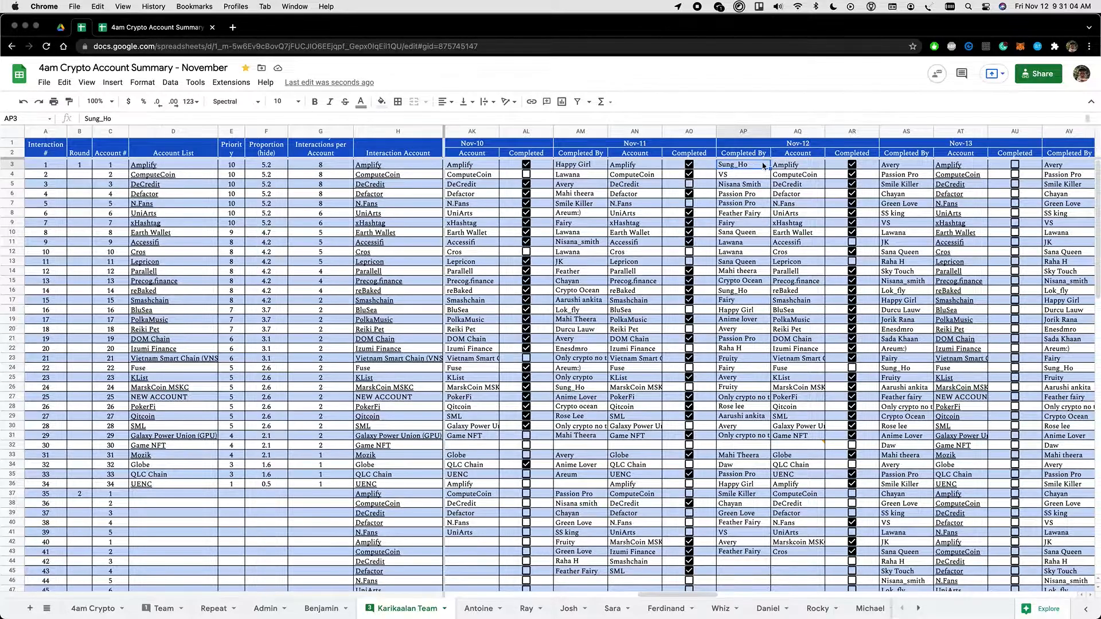
left_click(806, 165)
left_click(932, 165)
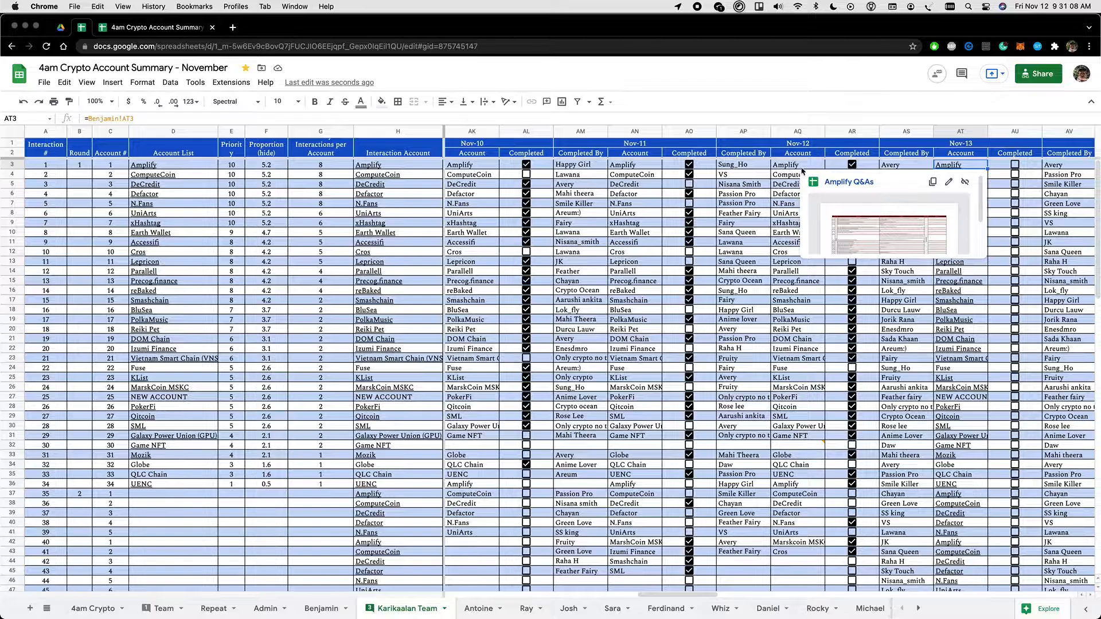
left_click(762, 166)
left_click(821, 166)
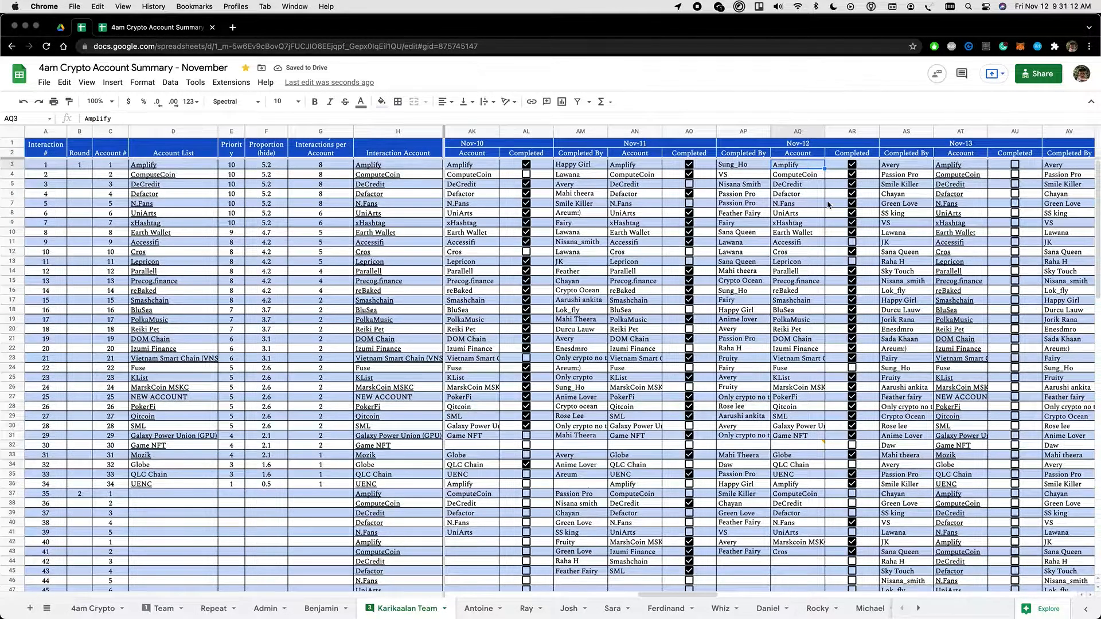
Step through row 3 from Nov-12 into Nov-13, checking the contents of cells AS3 and AT3.
key("Right")
key("Right")
key("Right")
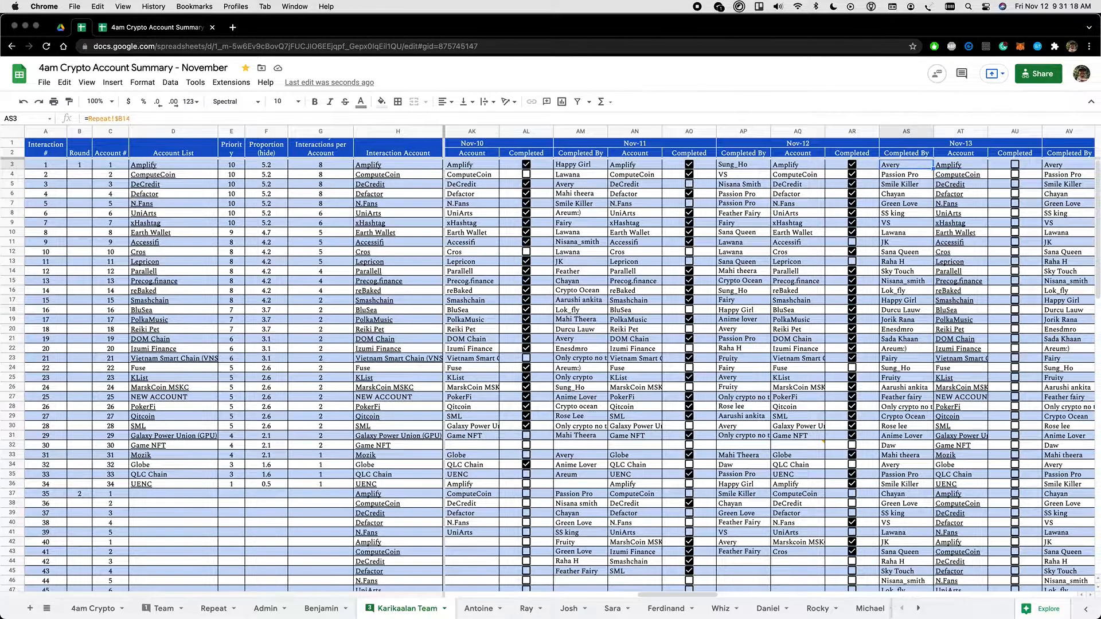
key("Left")
key("shift+Right")
key("Left")
key("Right")
key("Right")
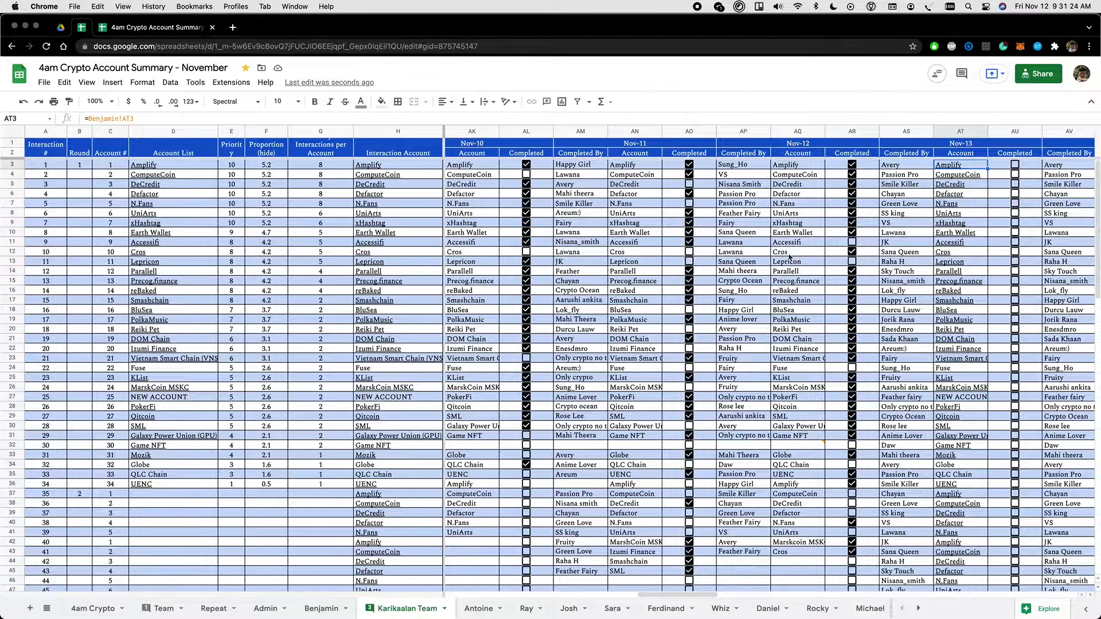
mouse_move(954, 168)
Go back to the preceding team member's sheet and inspect the Nov-13 formulas in AT3 and AS3.
left_click(321, 608)
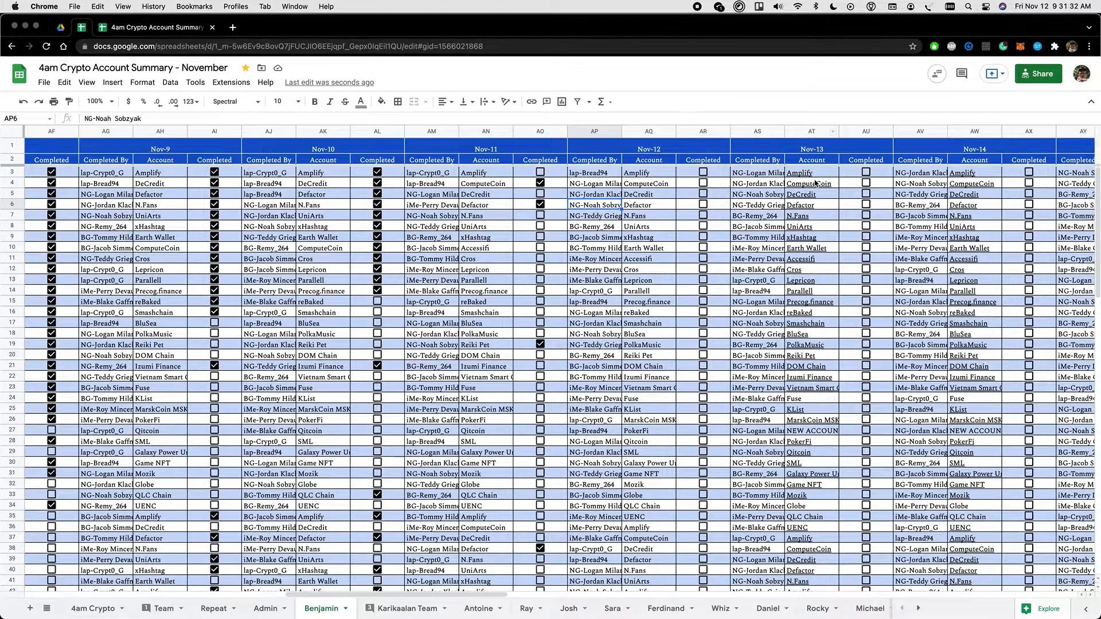
left_click(820, 175)
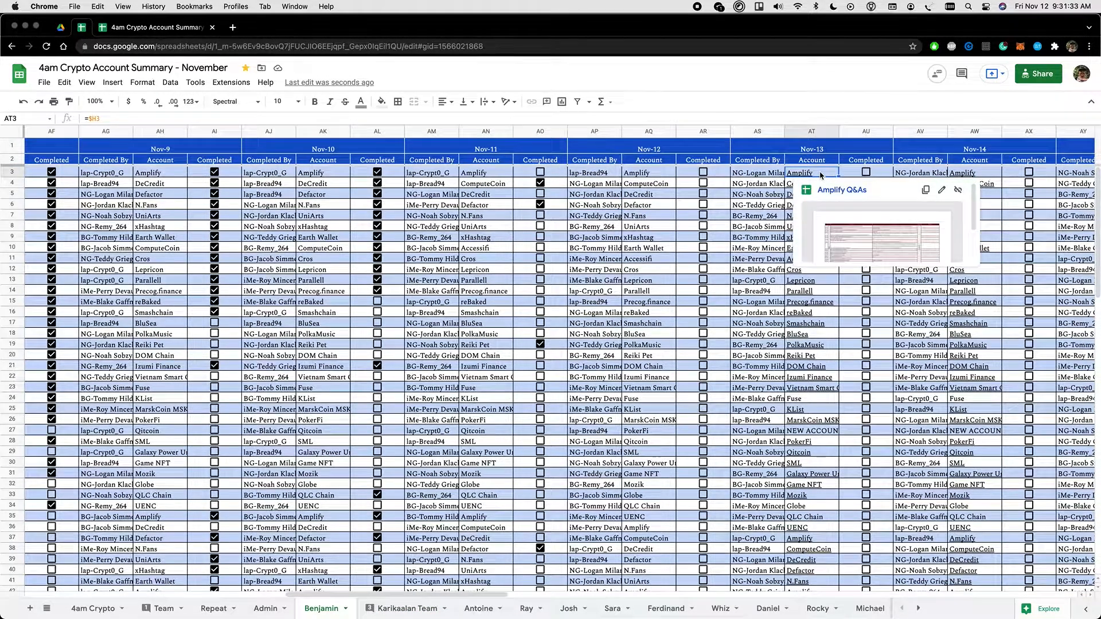
left_click(763, 174)
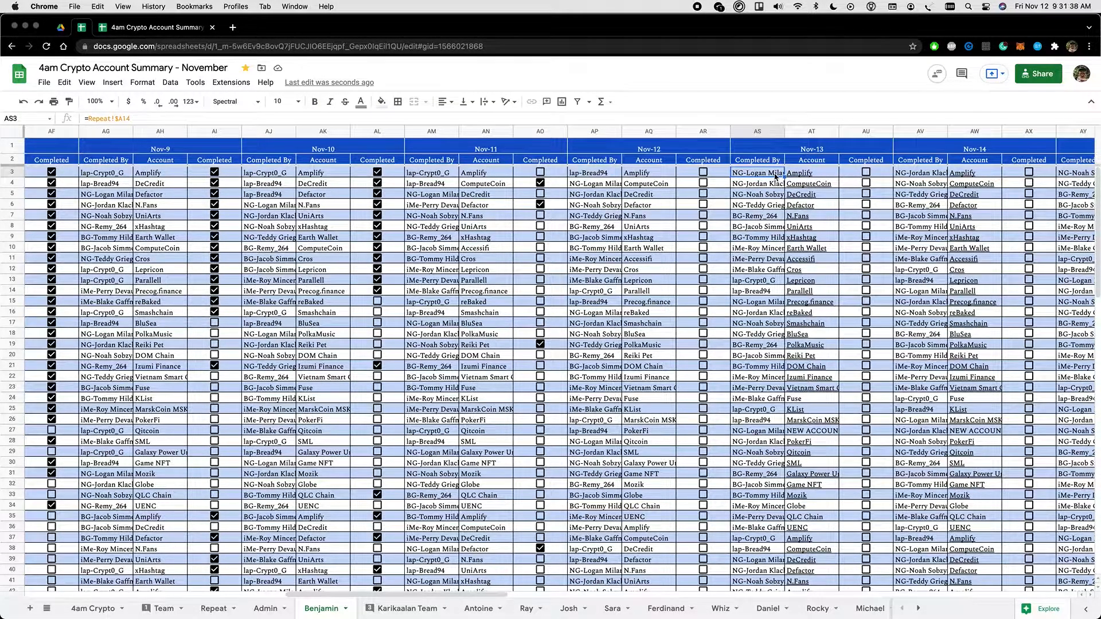
Select the Nov-13 range AS3:AT122 and paste it back as values only.
key("shift+super+Right")
key("Left")
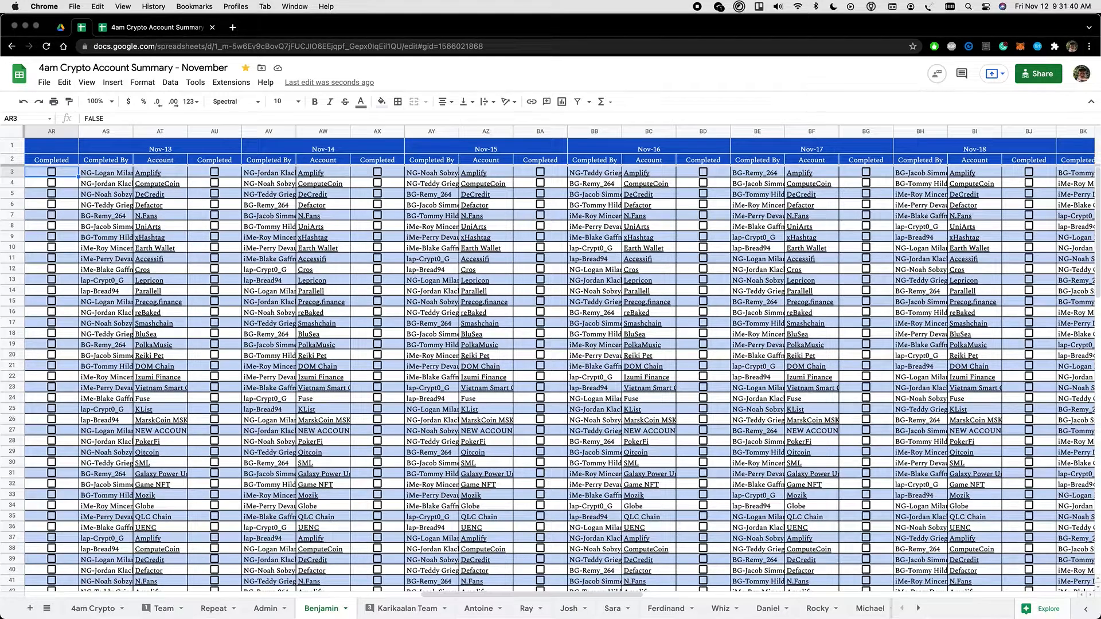
key("shift+Right")
key("shift+super+Down")
key("Left")
key("Left")
key("Right")
key("Right")
key("Right")
key("shift+Right")
key("shift+super+Down")
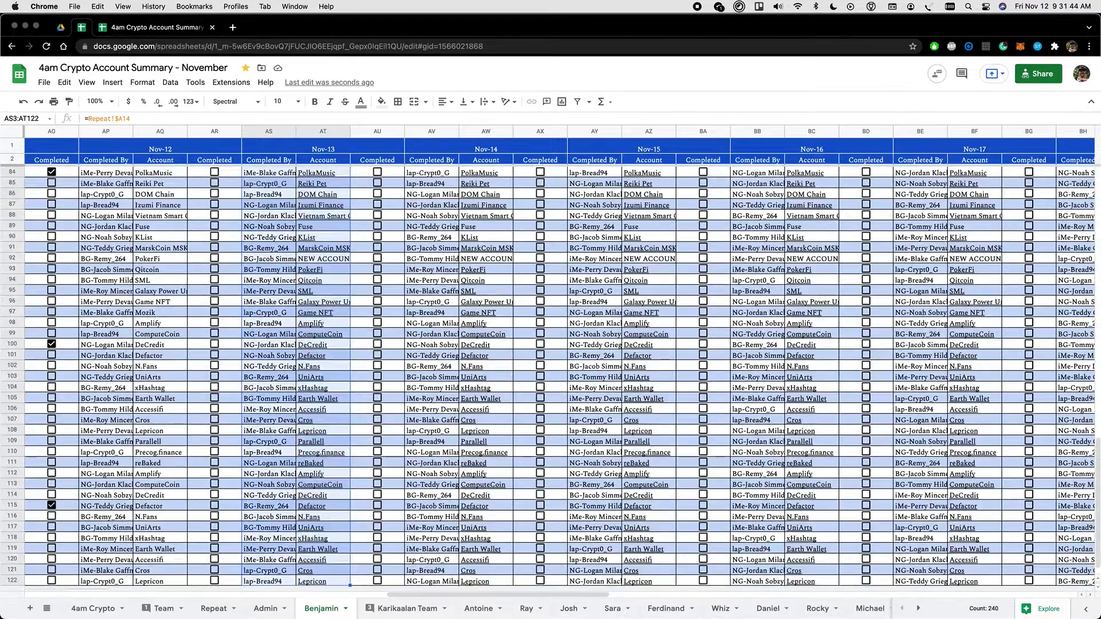
key("super+shift+v")
Open the following team sheet and check how its Nov-13 Completed By and Account cells reflect the pasted values.
key("Left")
key("Right")
key("alt+Down")
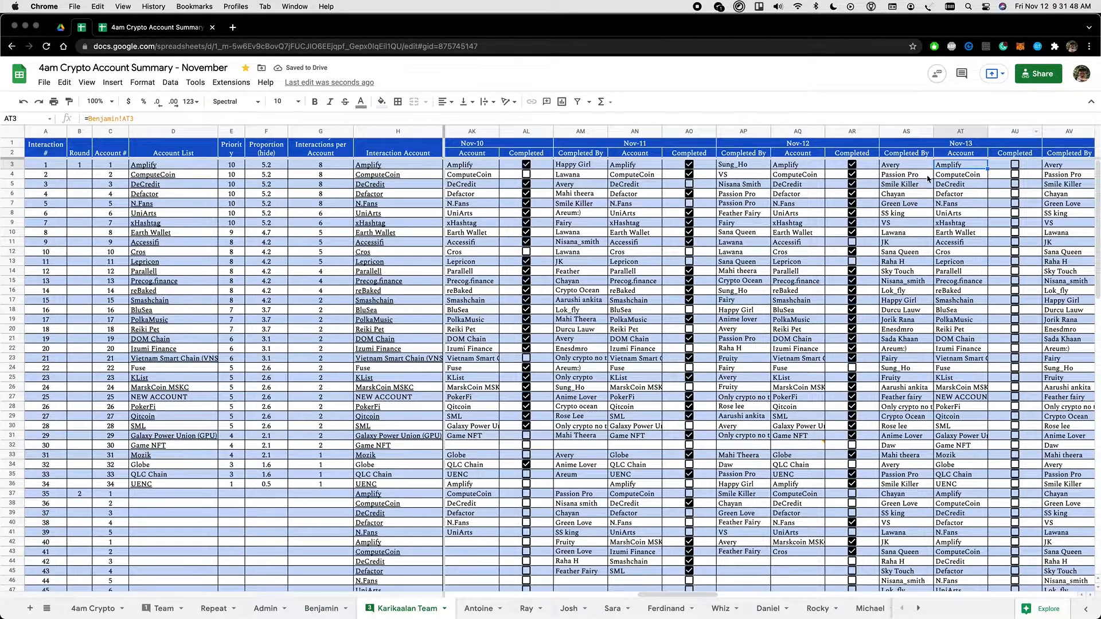
left_click(960, 175)
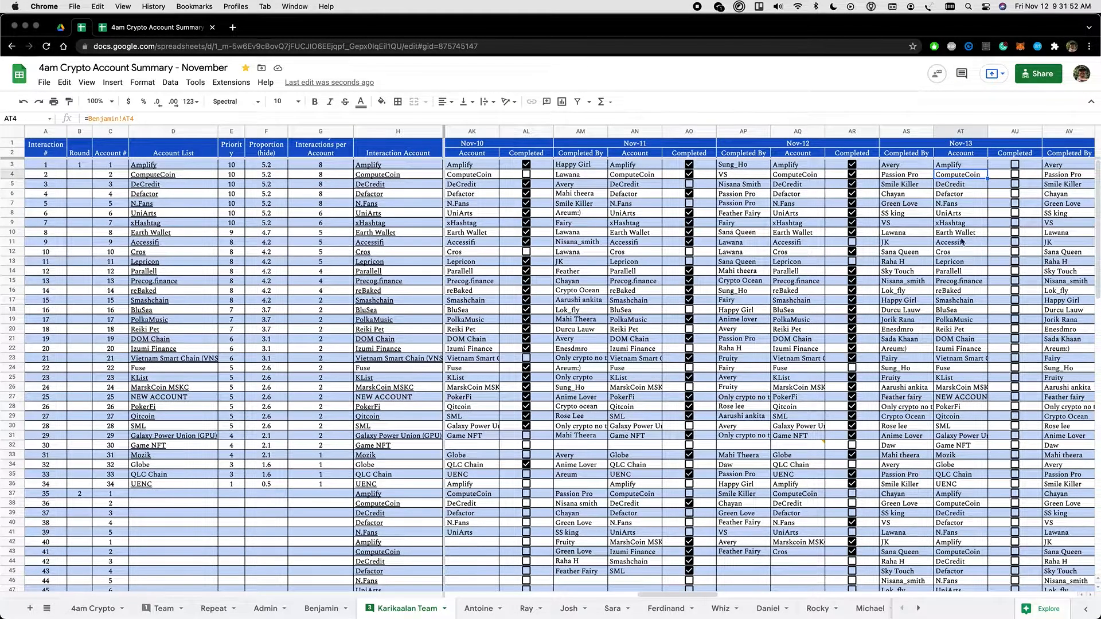
left_click(919, 165)
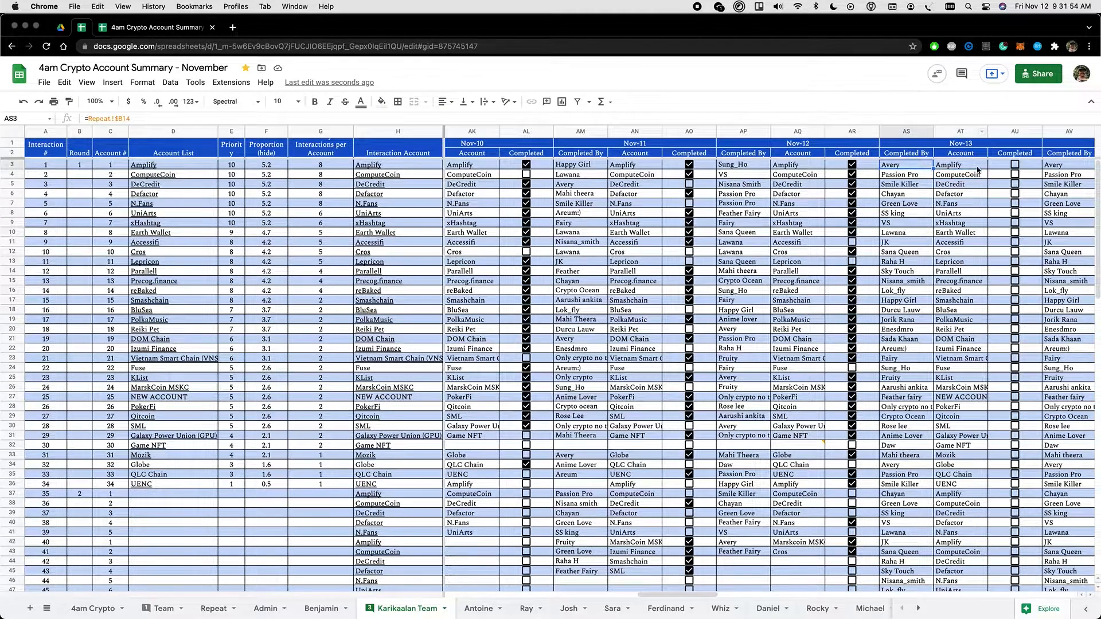
key("Right")
key("Right")
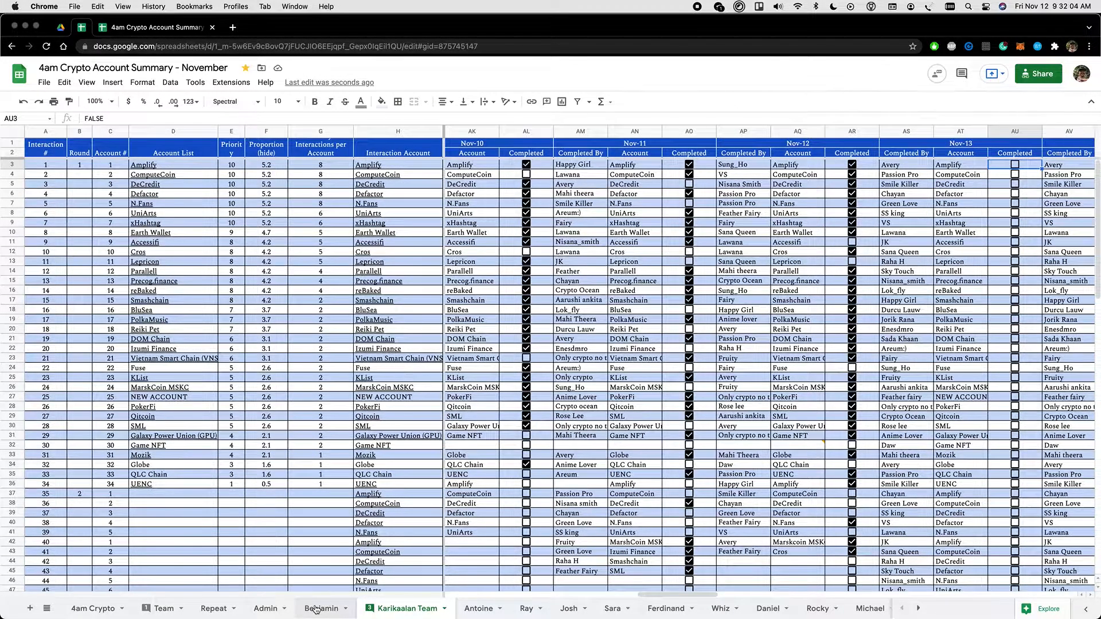
Undo the values-only paste in the preceding member's sheet and return to the following team sheet.
left_click(316, 610)
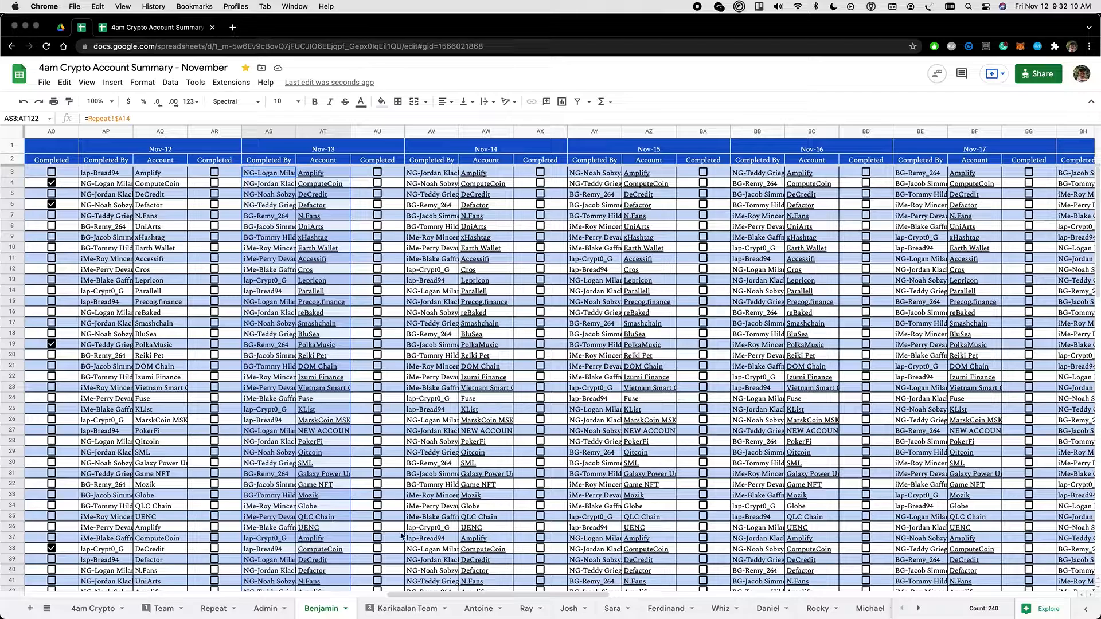
key("alt+Down")
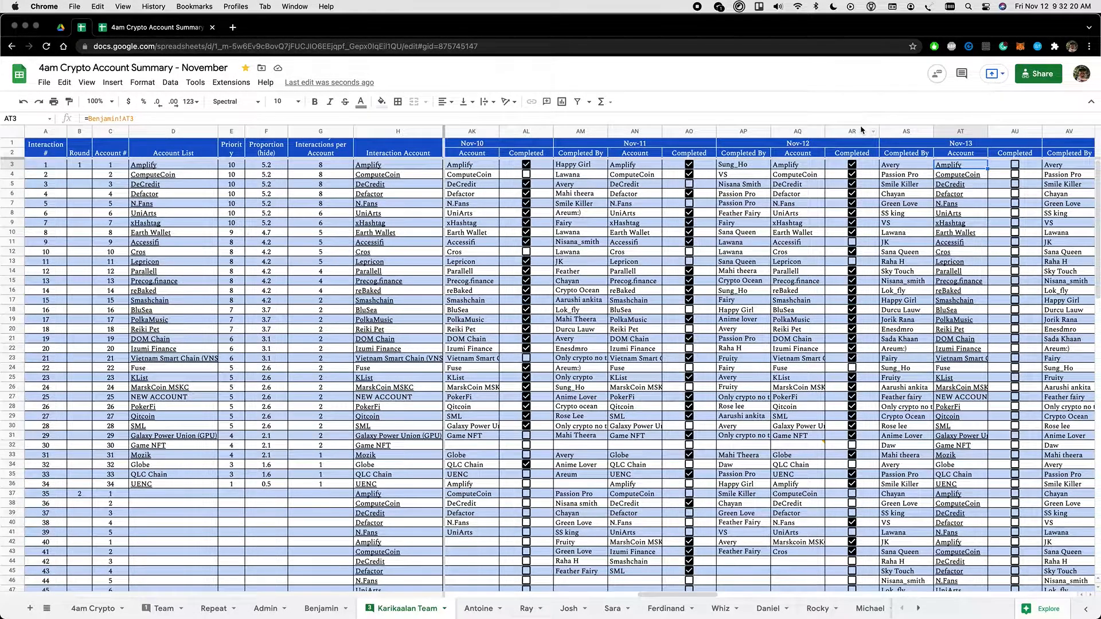
Hide columns A through AR, covering the setup data and the days up to Nov-12.
left_click(862, 131)
scroll(949, 216, "left", 10)
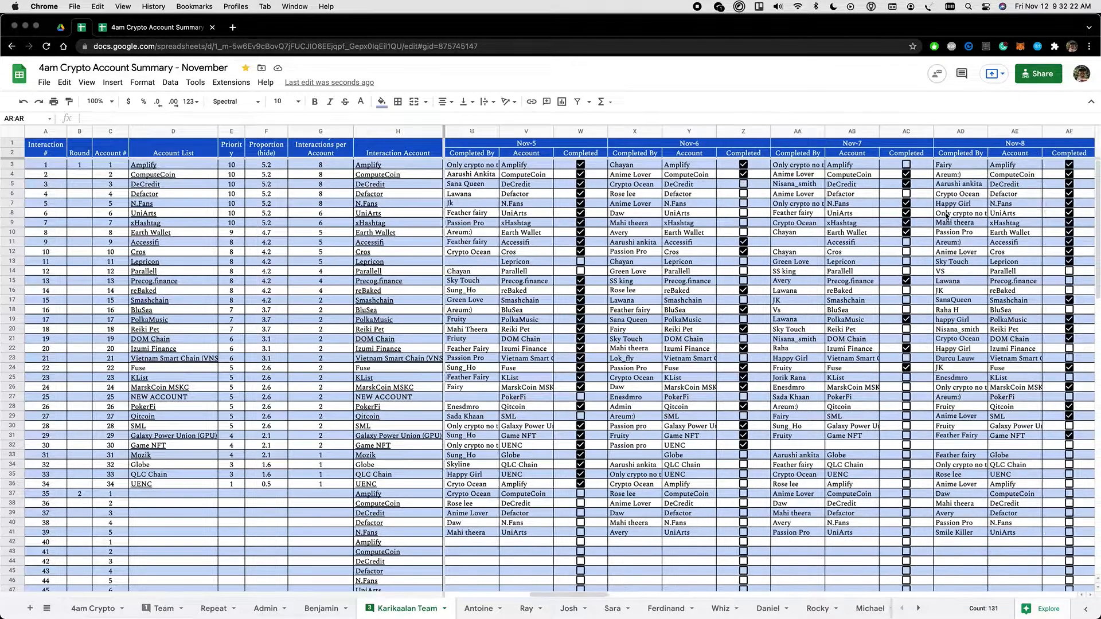
left_click(40, 132, "shift")
right_click(41, 131)
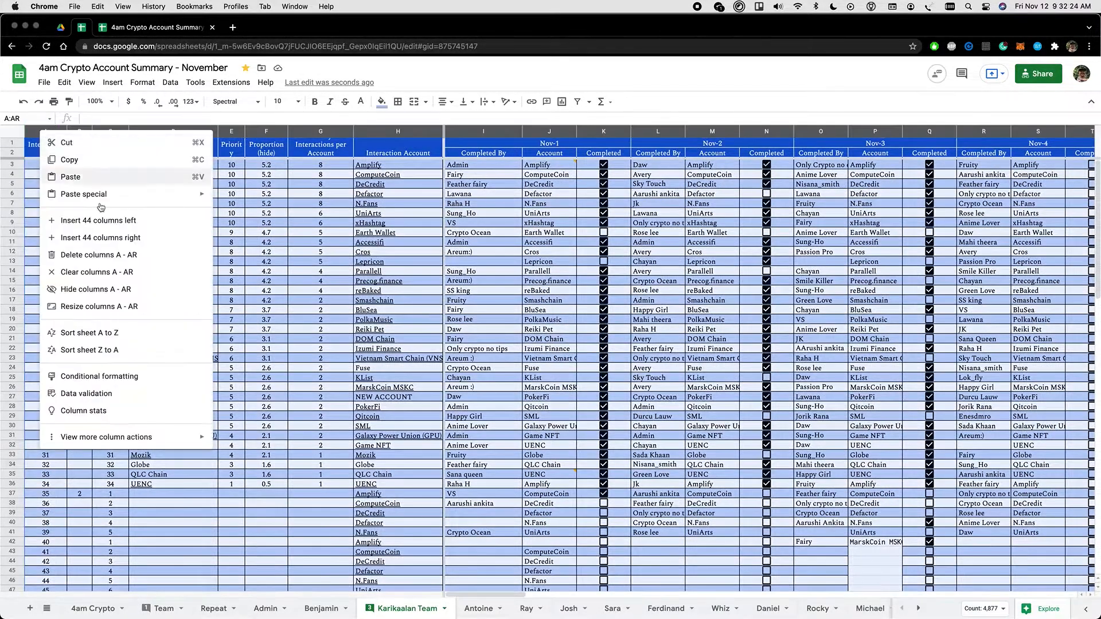
left_click(97, 289)
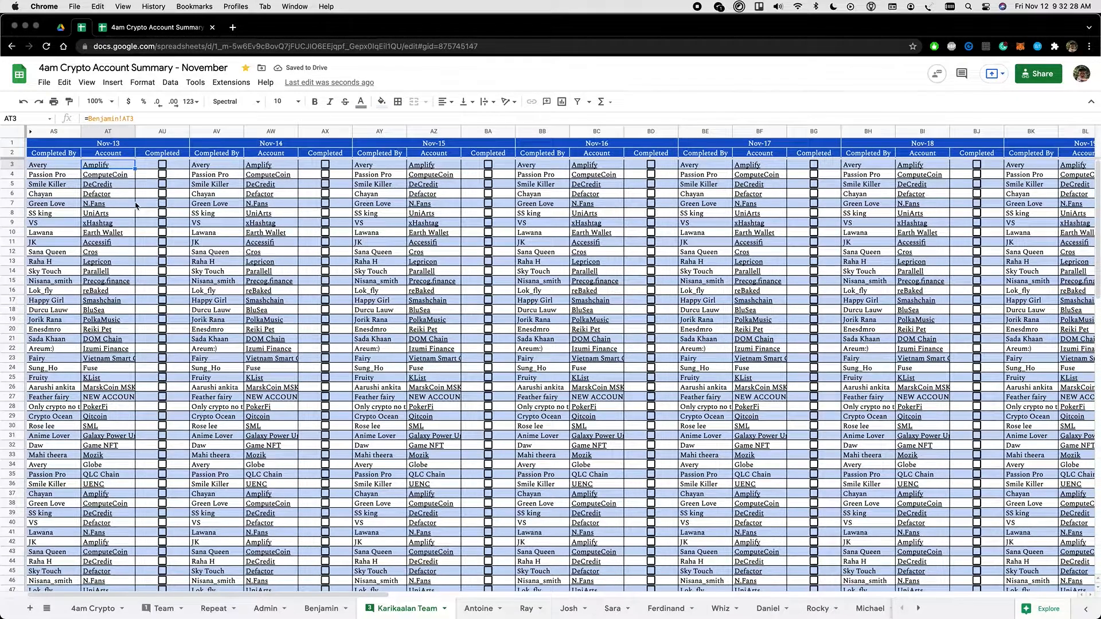
Mark the first two Nov-13 interactions as completed, and undo both the marks and the column hiding.
left_click(162, 164)
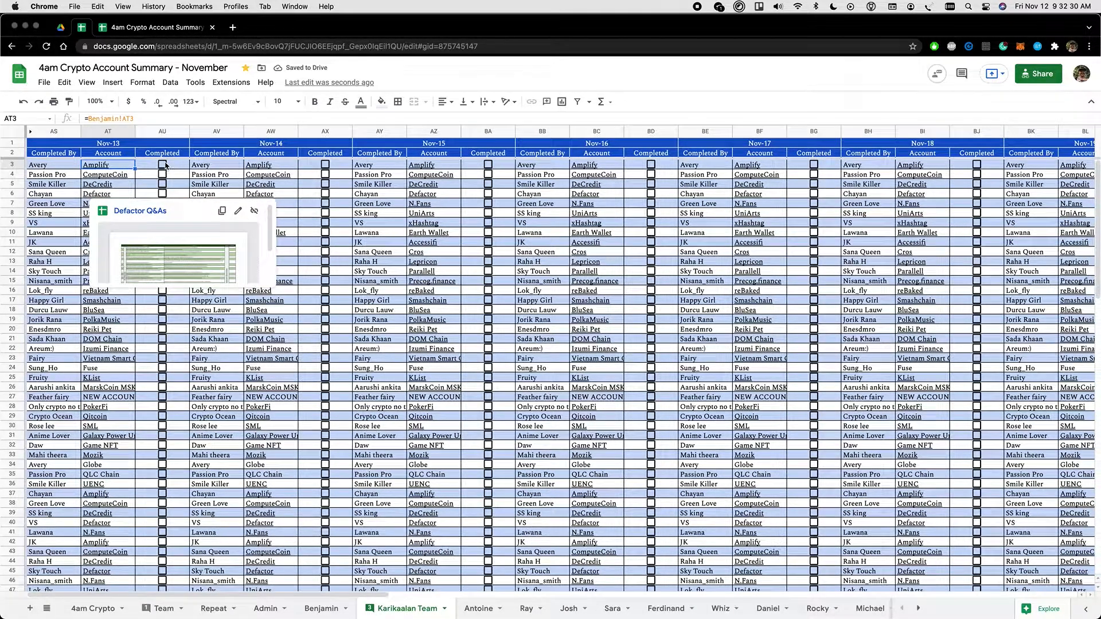
left_click(167, 176)
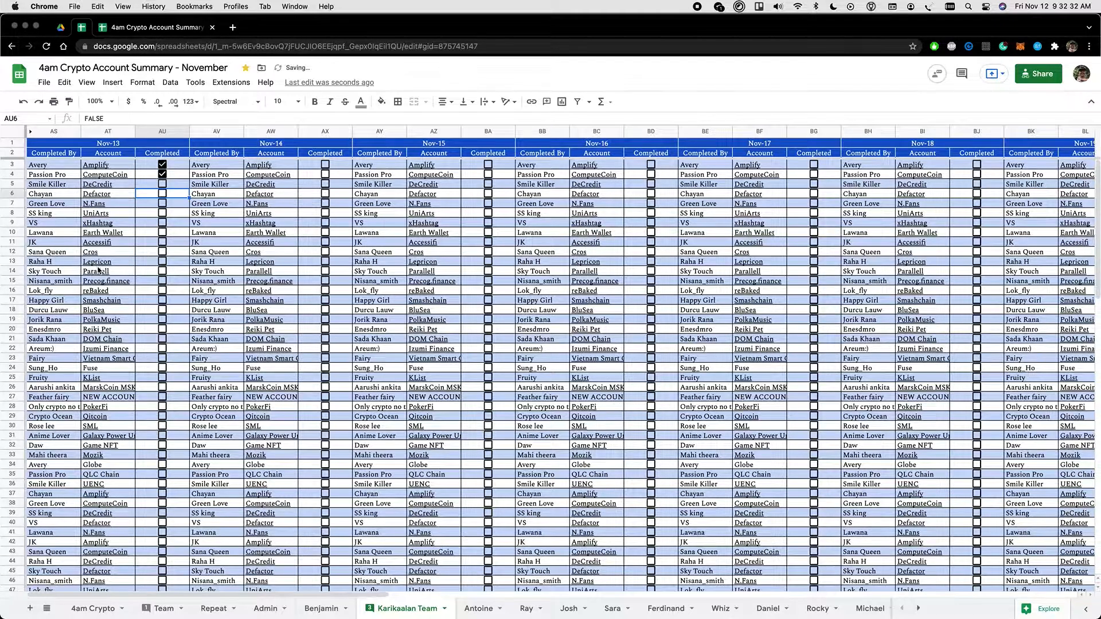
key("super+z")
key("super+z")
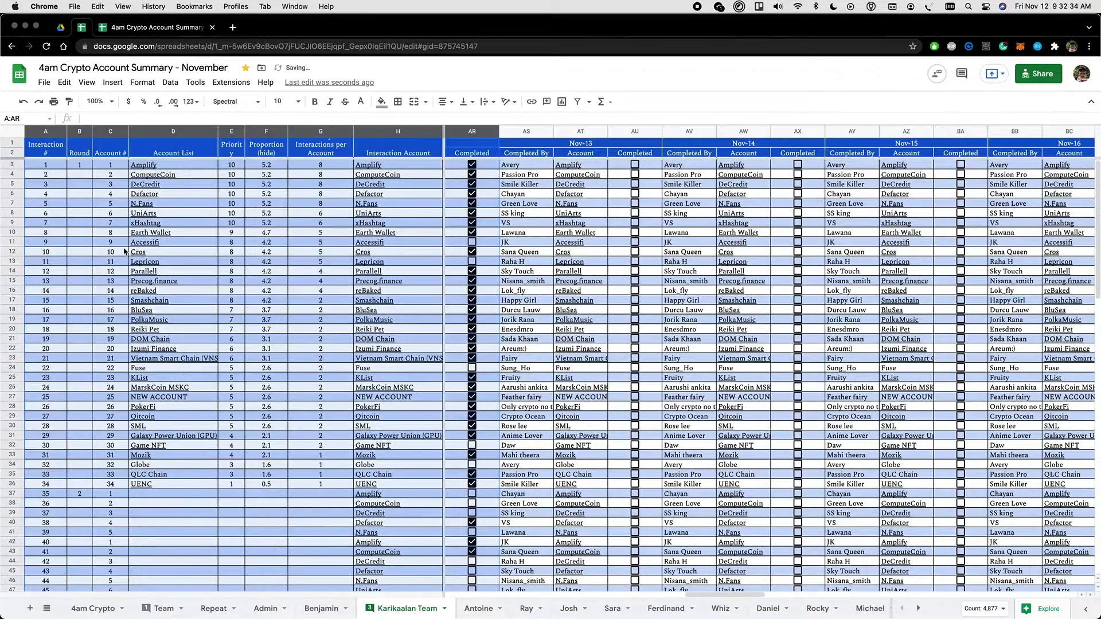
Inspect the formulas in the blank Account List cells from D37 down to D40.
scroll(450, 356, "down", 10)
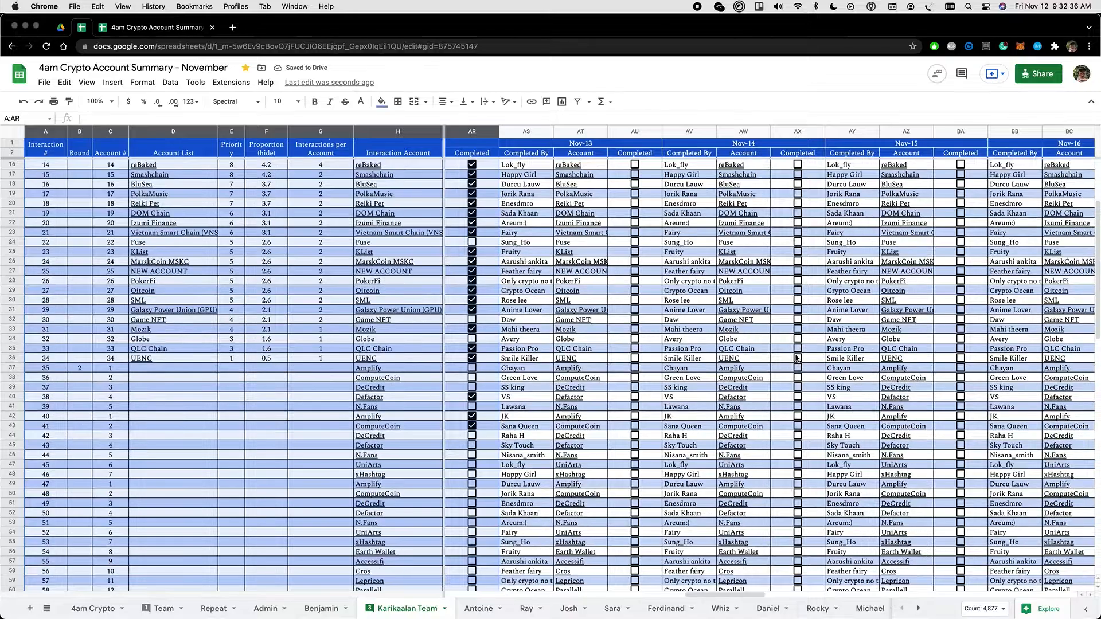
scroll(641, 295, "up", 10)
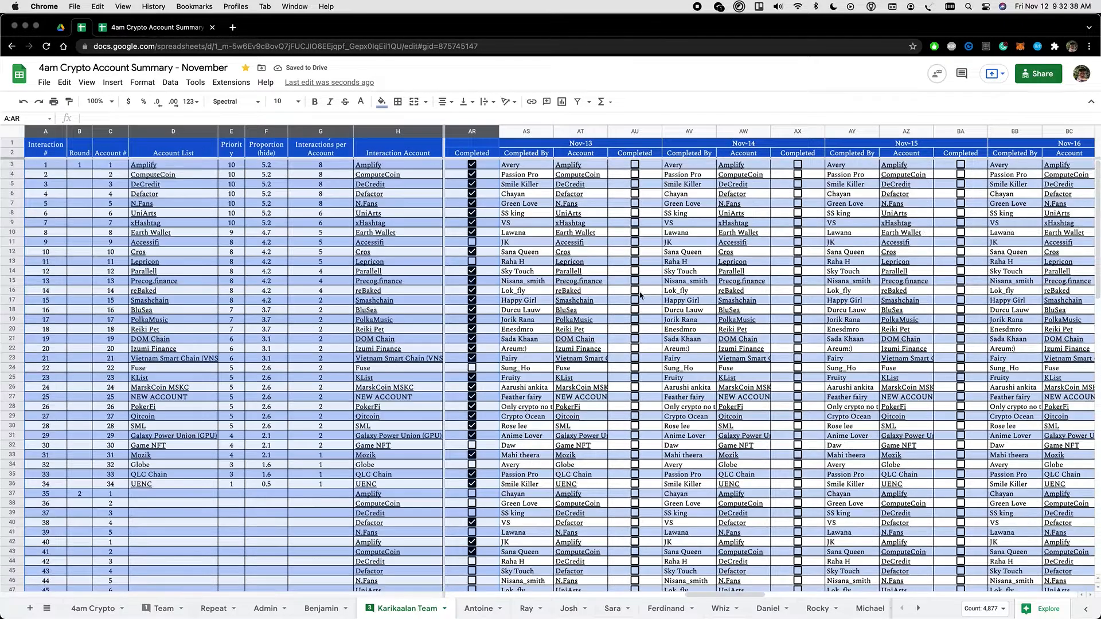
left_click(185, 493)
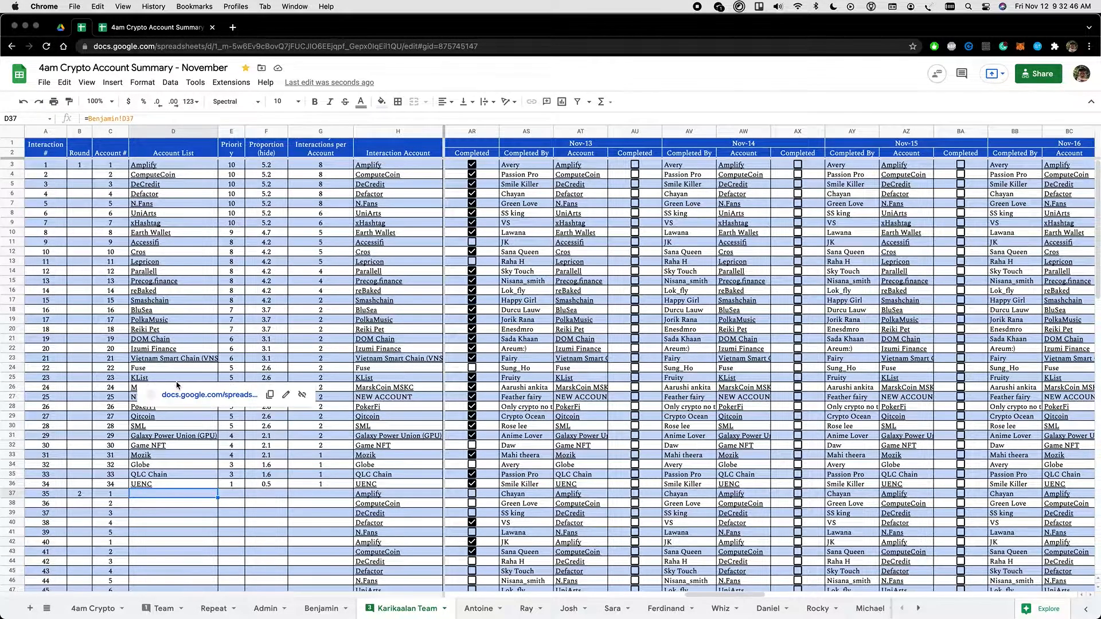
key("Down")
key("Down")
key("Down")
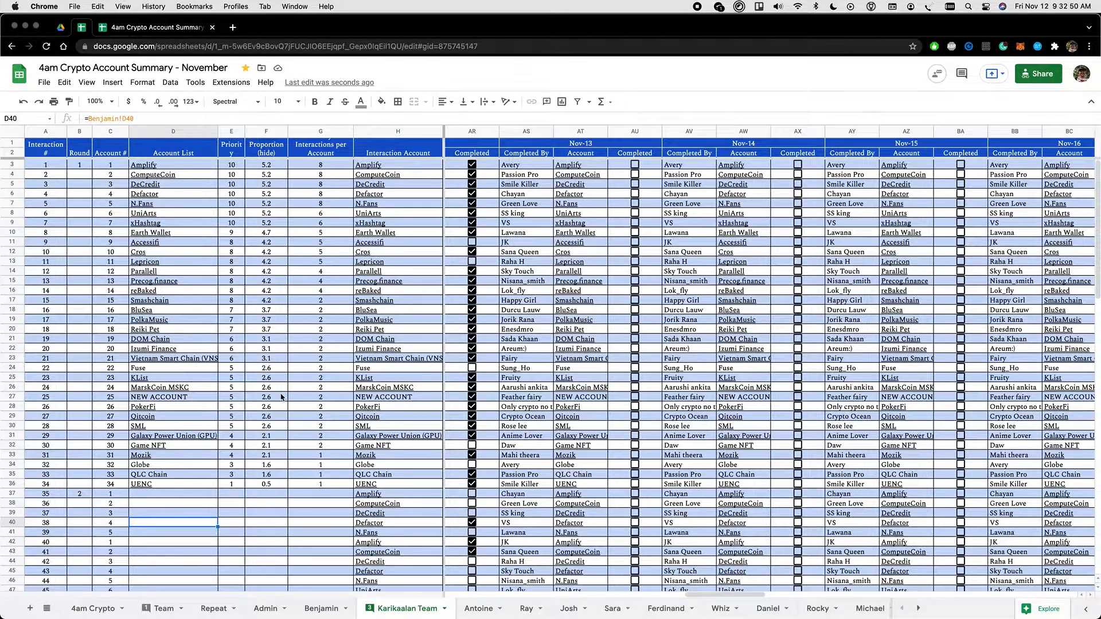
Clear the QLC Chain entry in Account List cell D35 and check the Interaction Account formula in H35.
left_click(181, 475)
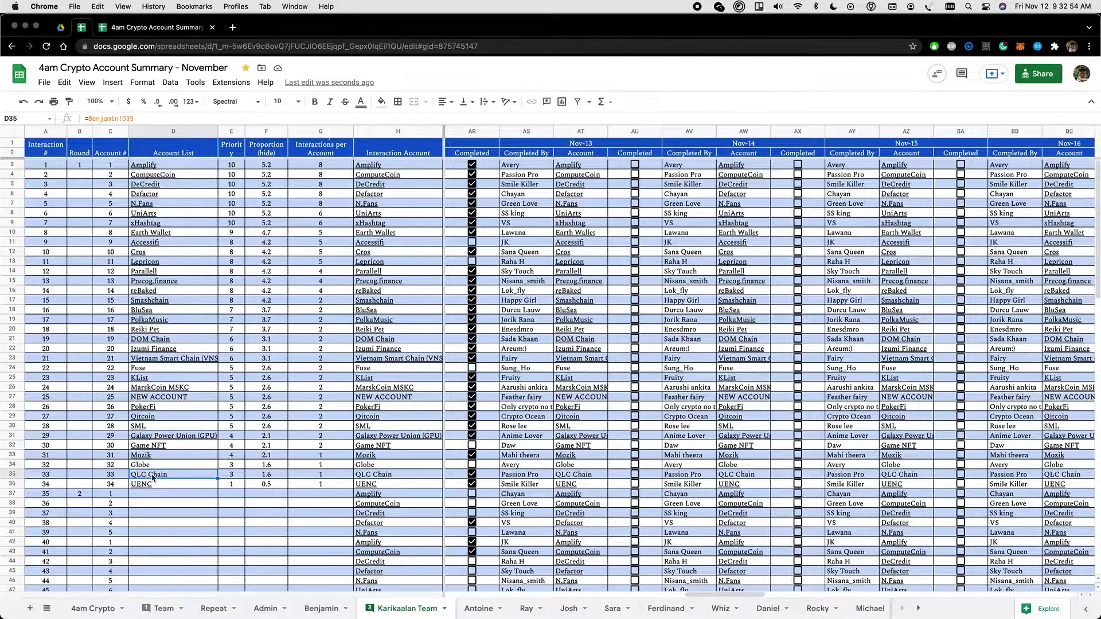
key("Delete")
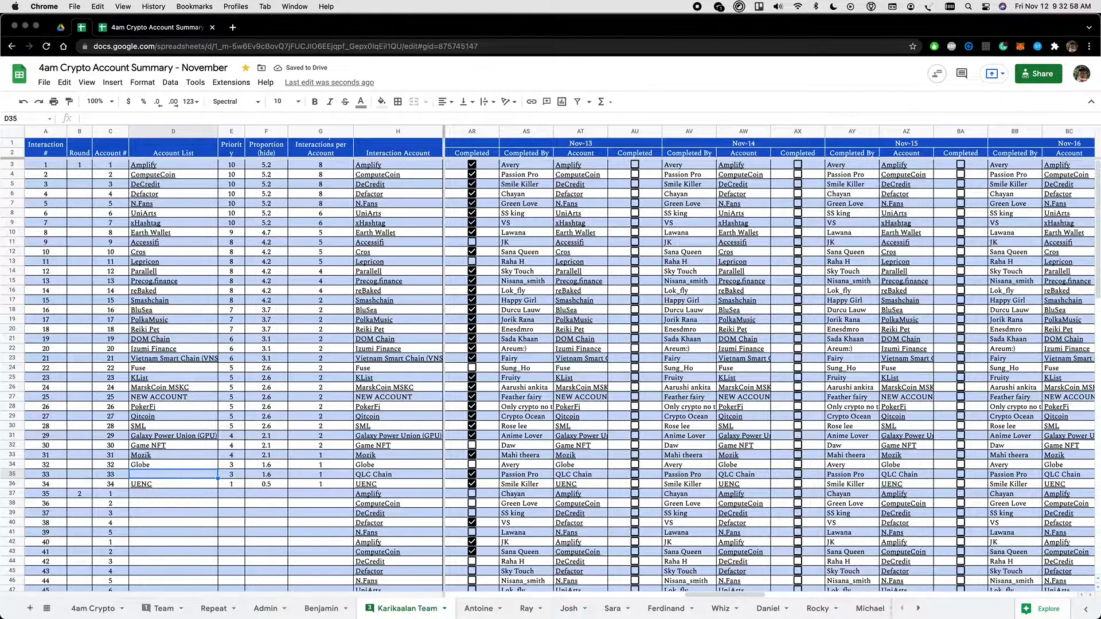
key("Right")
key("Right")
key("Right")
key("Right")
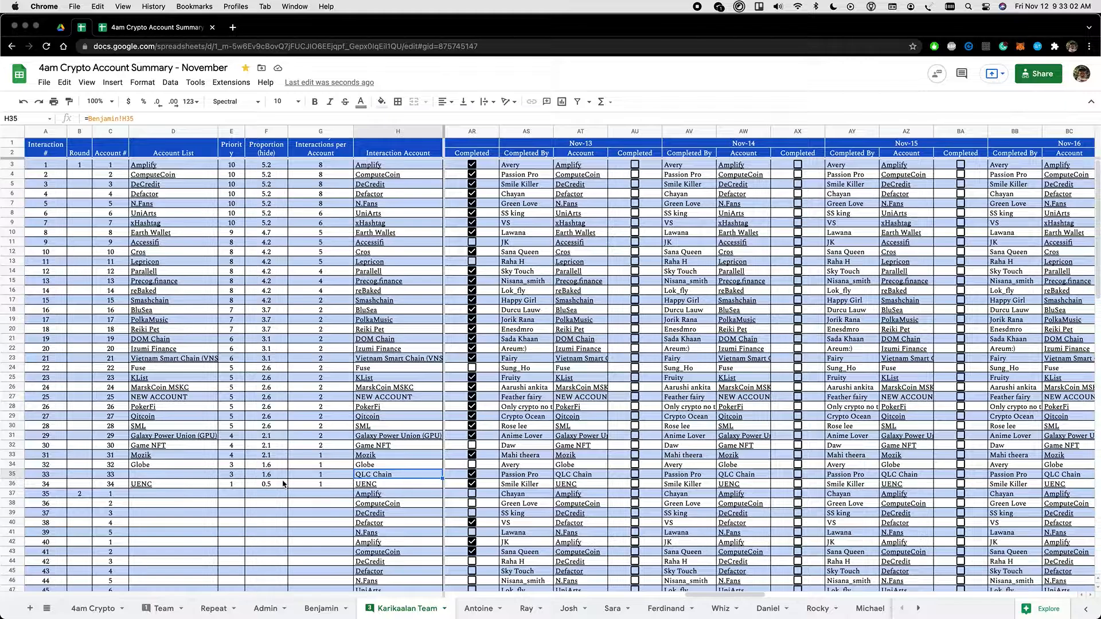
Try clearing all of row 35, and undo back to before the QLC Chain entry was cleared.
left_click(12, 475)
key("Delete")
key("super+z")
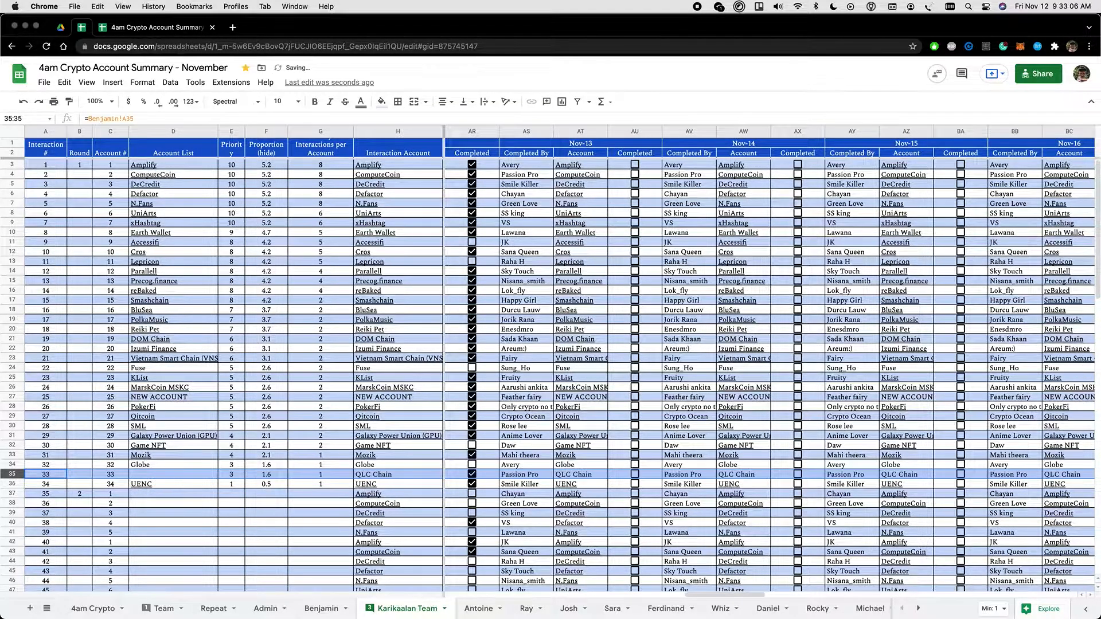
key("super+z")
key("super+z")
key("super+z")
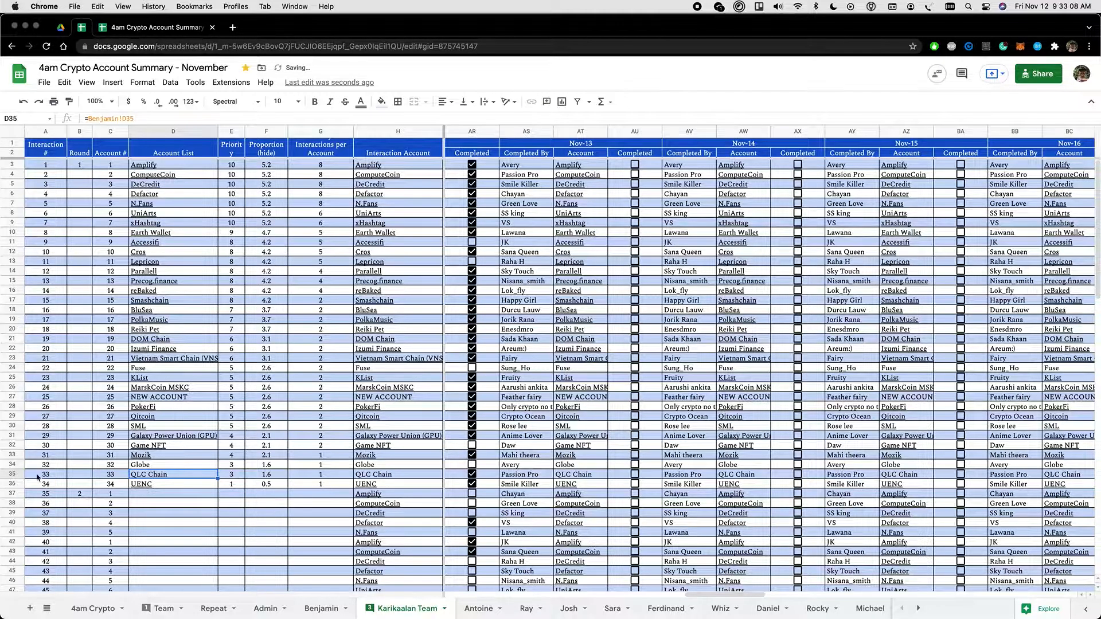
Compare the Nov-3 Account formula in P20 on the following member's sheet with the Nov-22 Account formula in BU27 on the current team sheet.
scroll(914, 475, "right", 10)
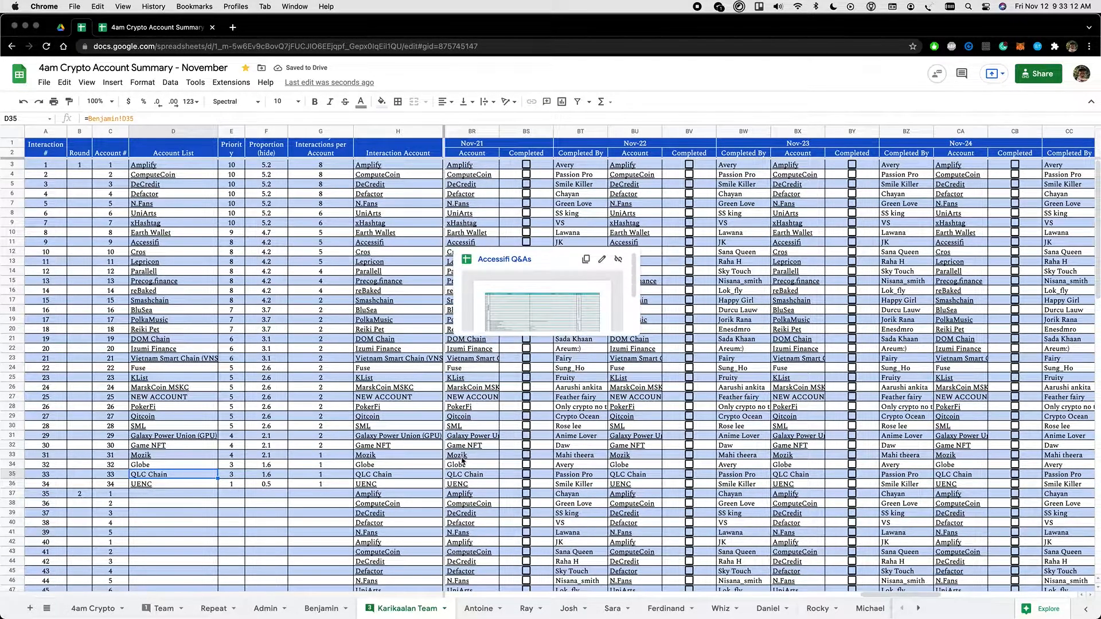
left_click(478, 609)
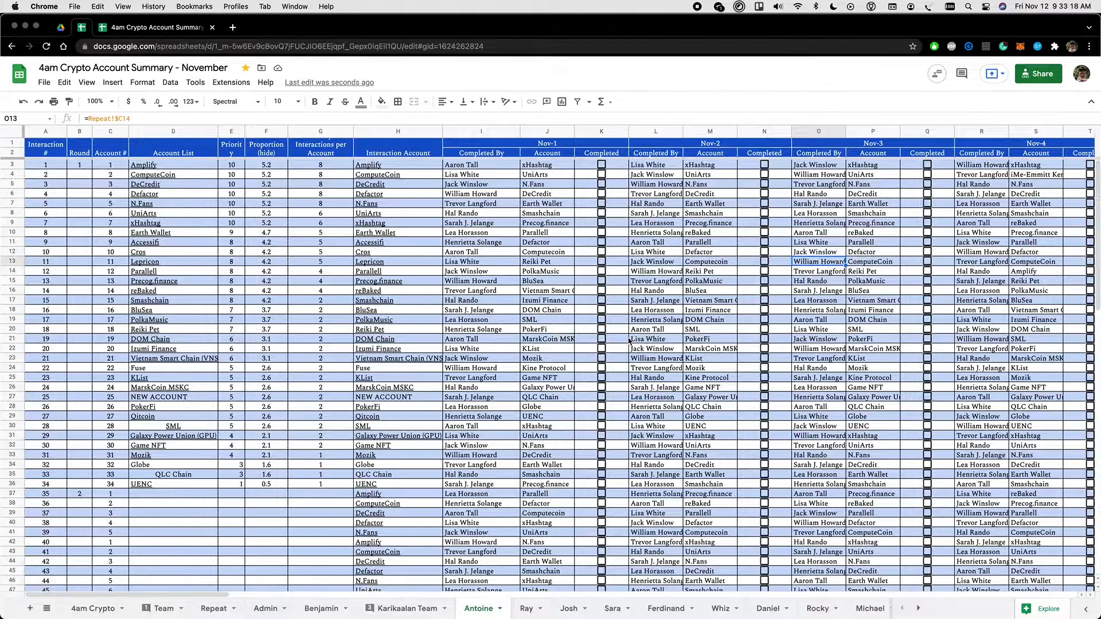
scroll(629, 341, "right", 3)
left_click(767, 333)
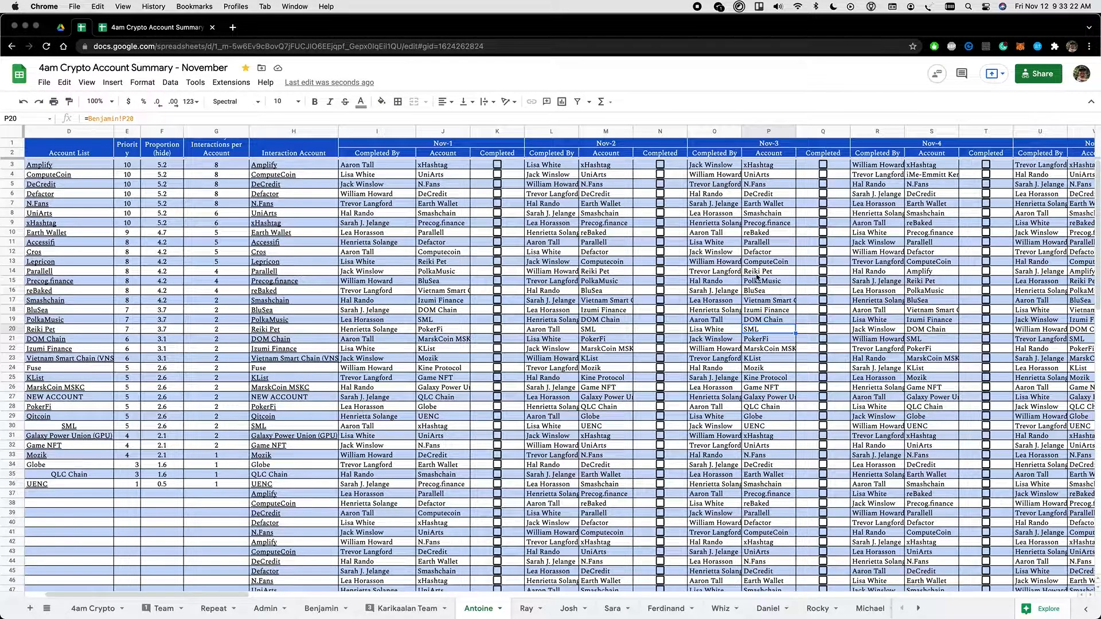
left_click(384, 611)
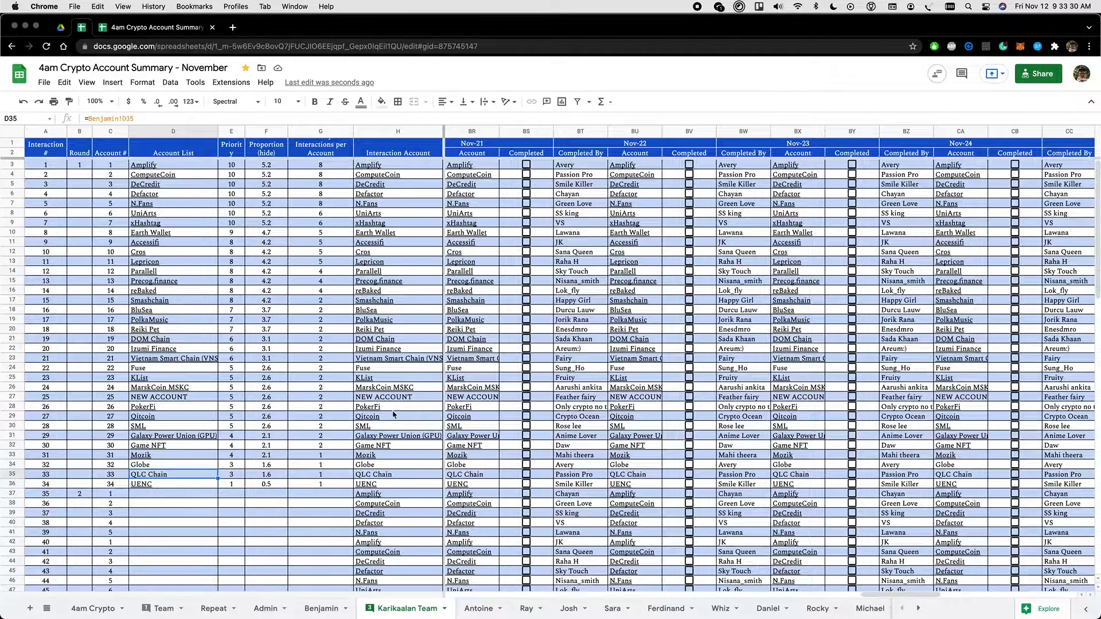
left_click(612, 400)
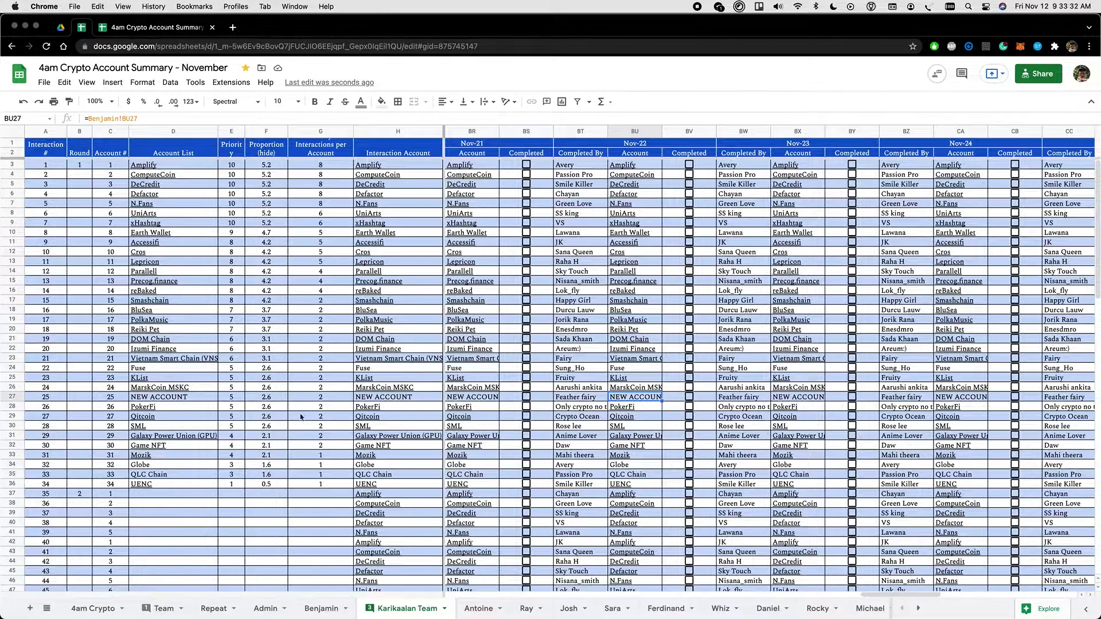